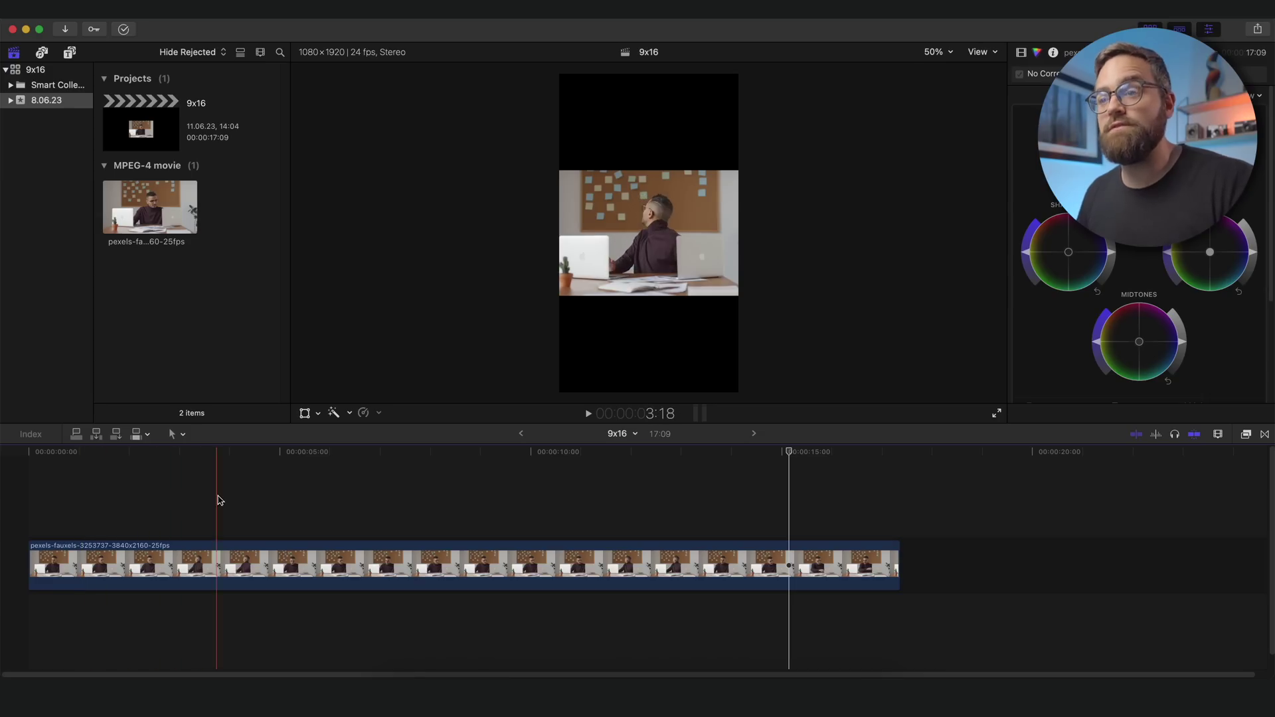
Scale the clip up to fill the vertical frame and open the Share options.
{"action": "key", "text": "shift+t"}
{"action": "left_click_drag", "start_coordinate": [738, 296], "coordinate": [844, 395]}
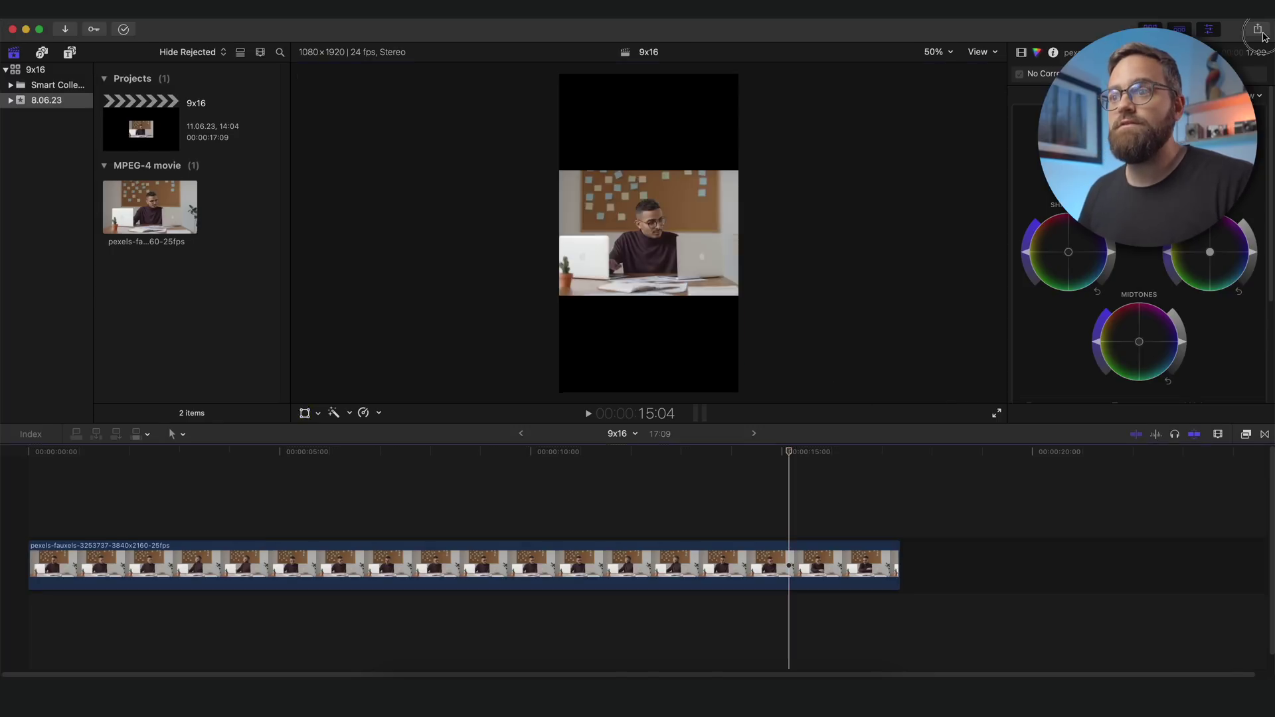
{"action": "left_click", "coordinate": [1258, 29]}
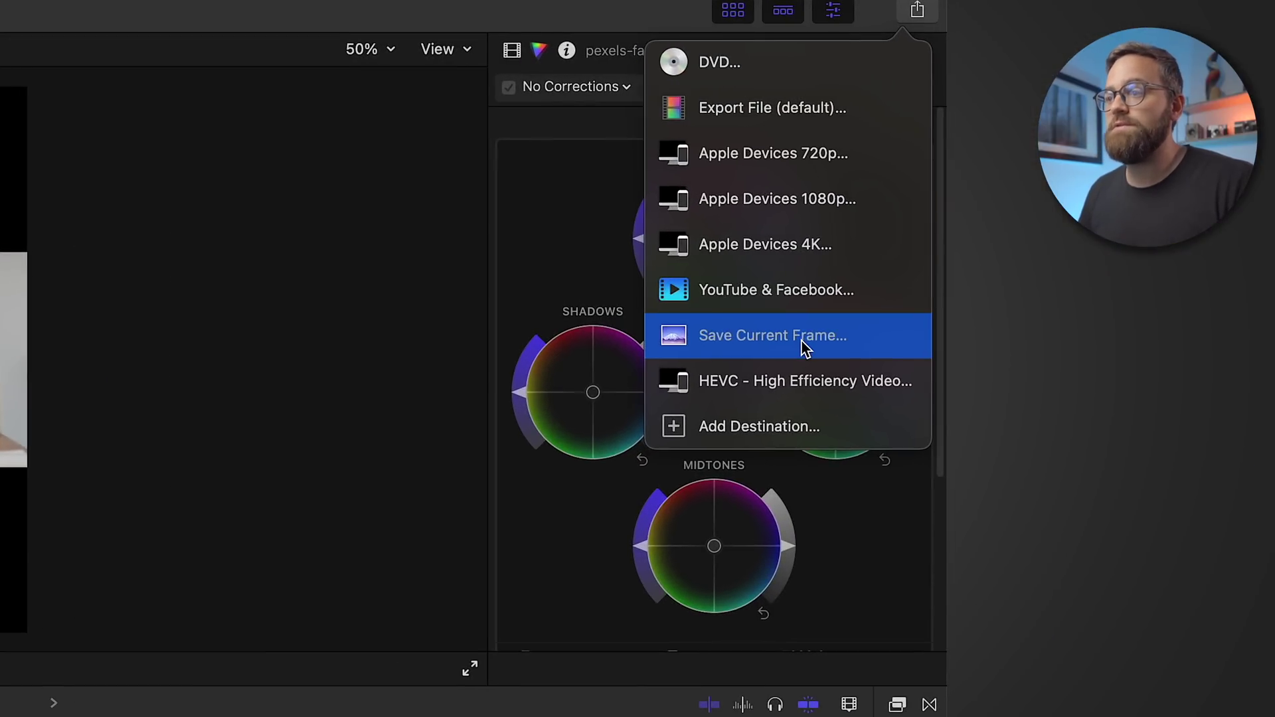
Save the video frame as an image and generative-fill the top black area with no prompt.
{"action": "left_click", "coordinate": [801, 346]}
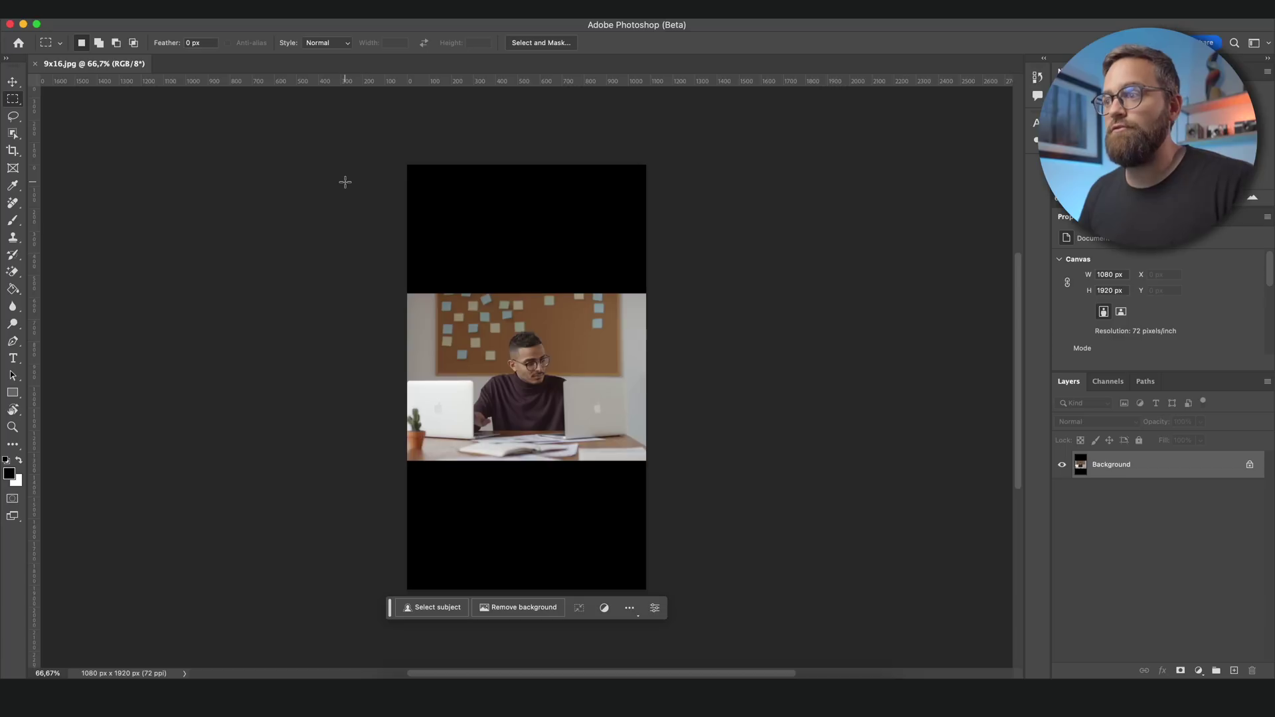
{"action": "left_click_drag", "start_coordinate": [407, 165], "coordinate": [672, 304]}
{"action": "left_click", "coordinate": [441, 315]}
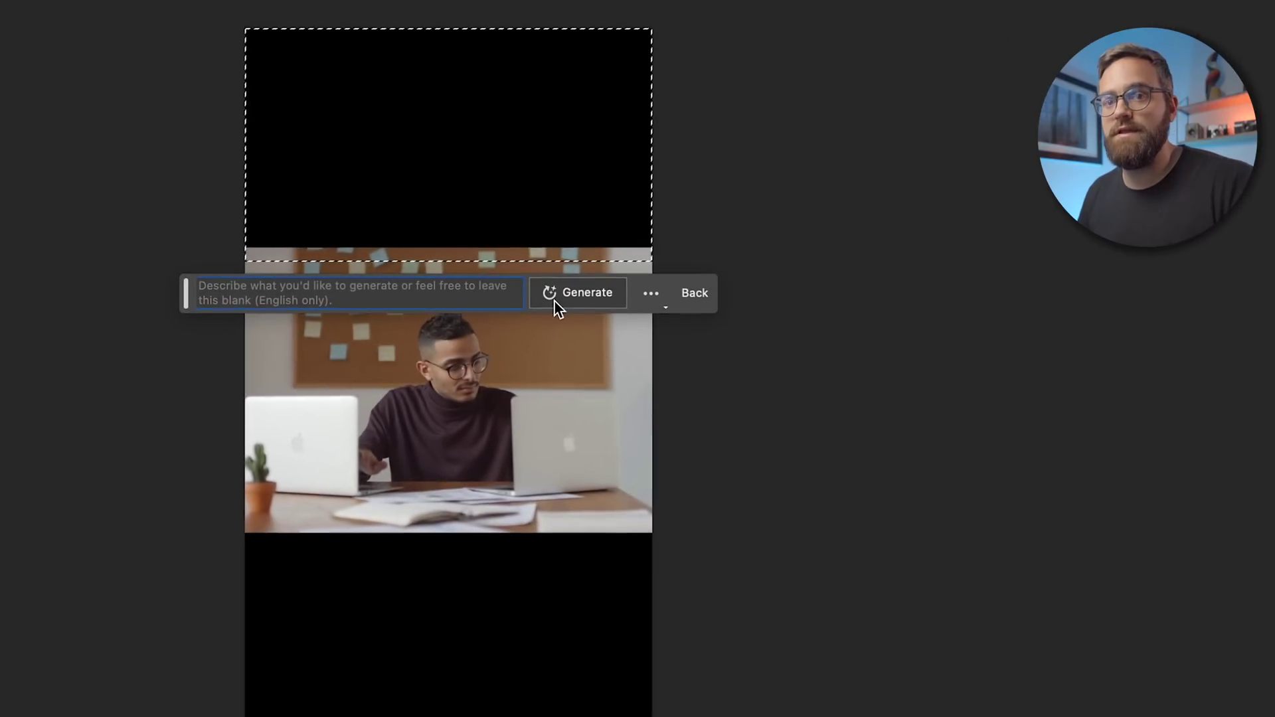
{"action": "left_click", "coordinate": [555, 303]}
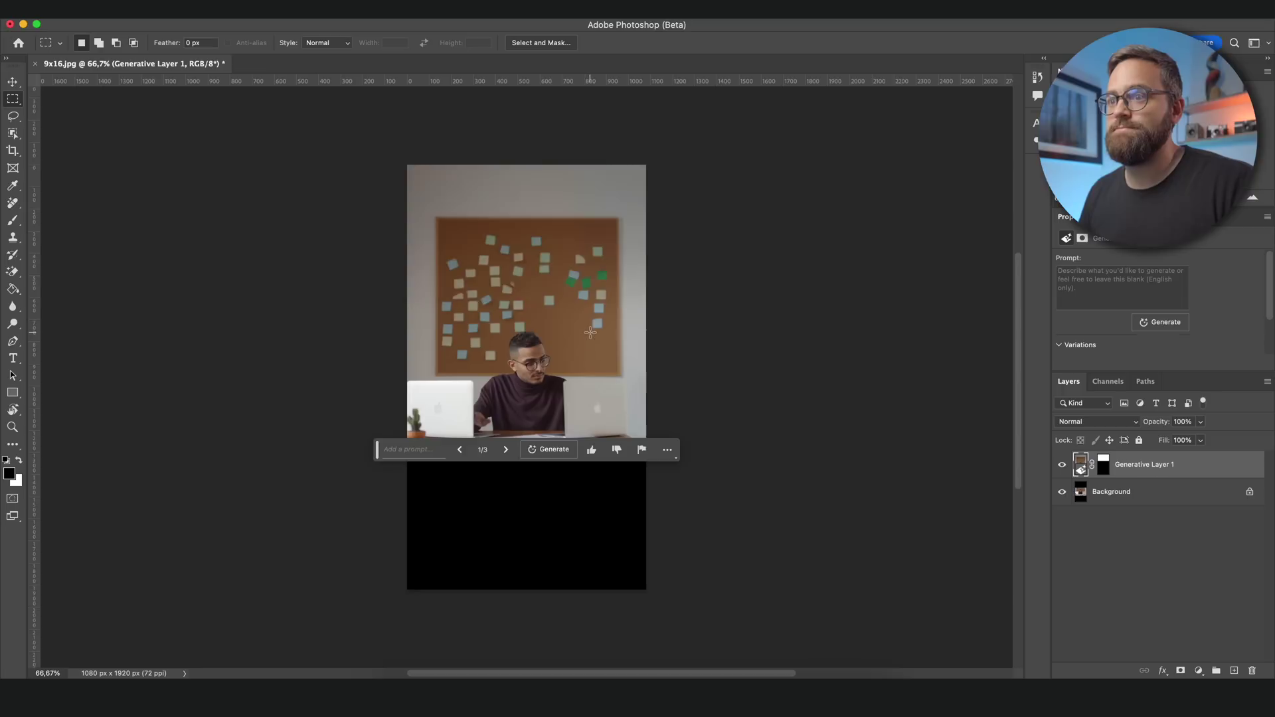
Fill the bottom black area with generated 'books' and view another variation.
{"action": "left_click_drag", "start_coordinate": [646, 589], "coordinate": [364, 455]}
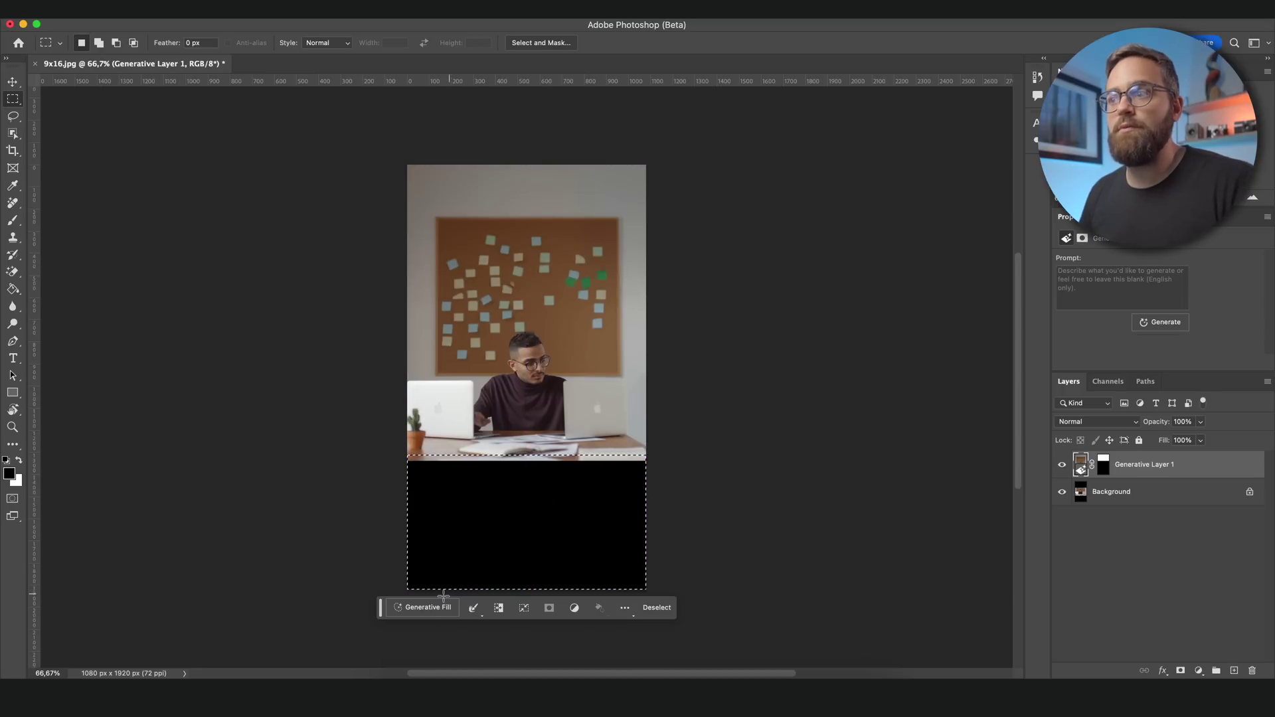
{"action": "left_click", "coordinate": [428, 606]}
{"action": "type", "text": "books"}
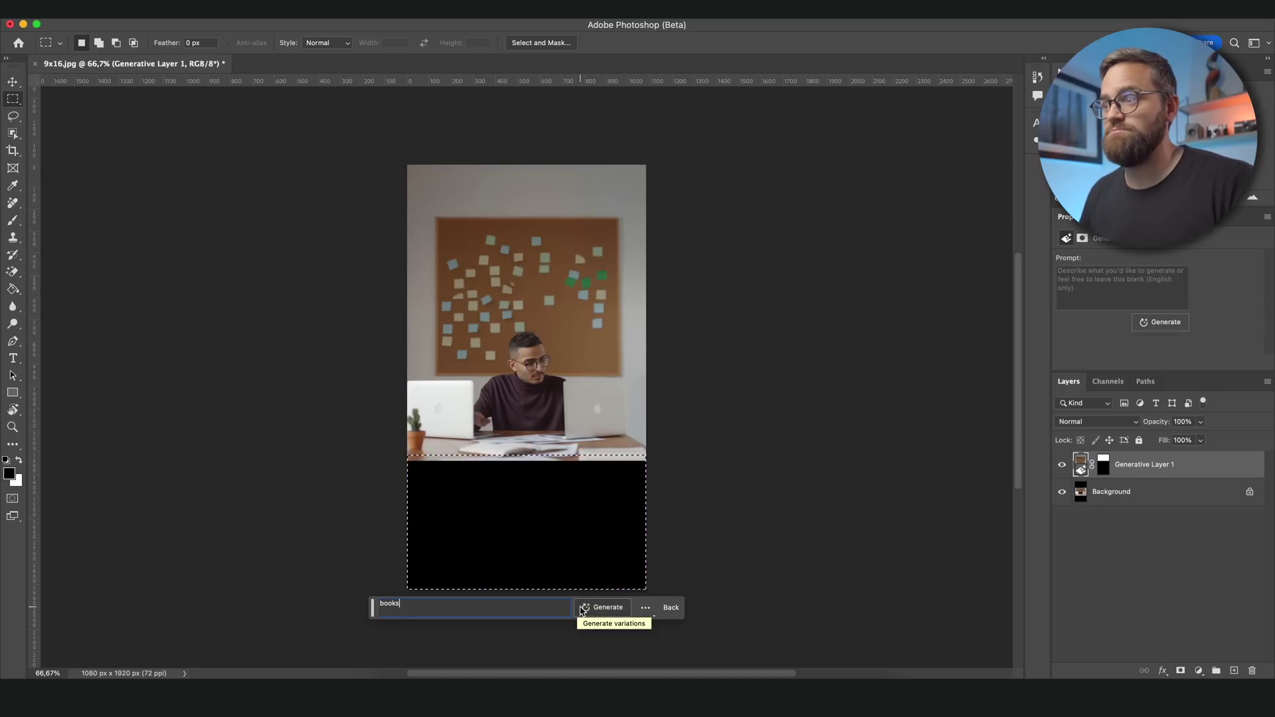
{"action": "left_click", "coordinate": [585, 608]}
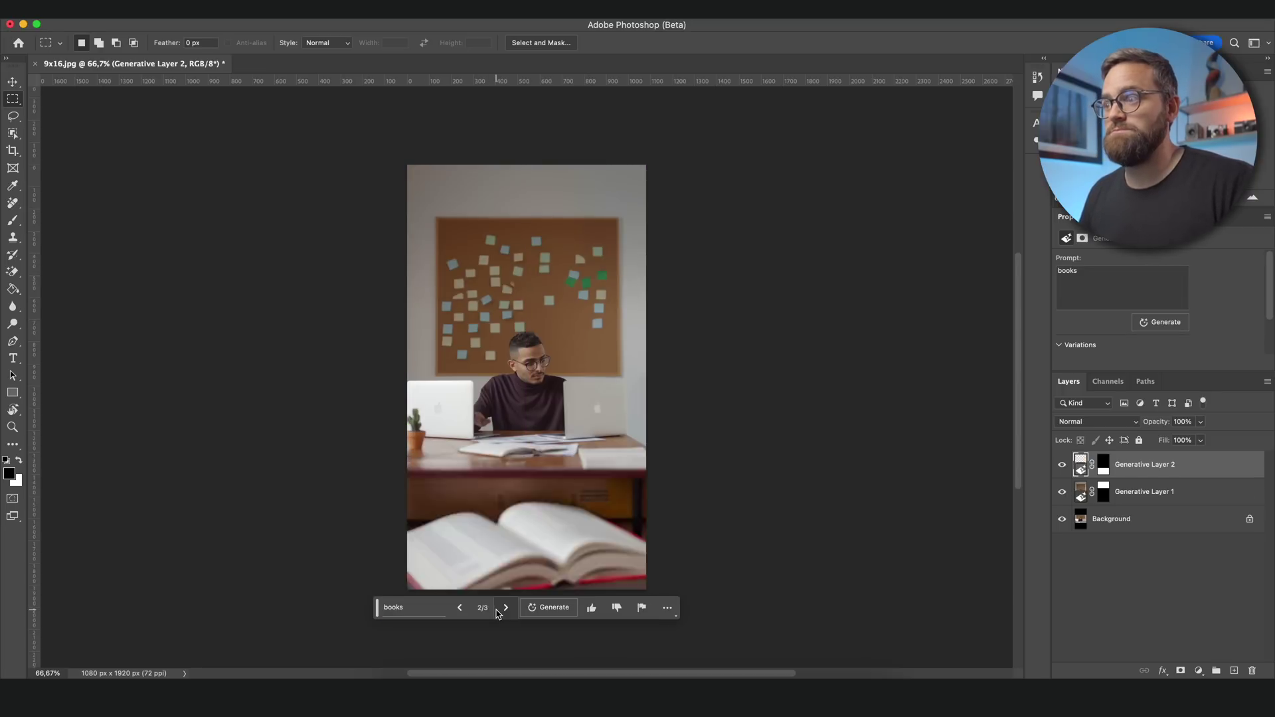
{"action": "left_click", "coordinate": [498, 609]}
Delete the Background layer and Quick Export the image as a PNG.
{"action": "left_click", "coordinate": [1175, 519]}
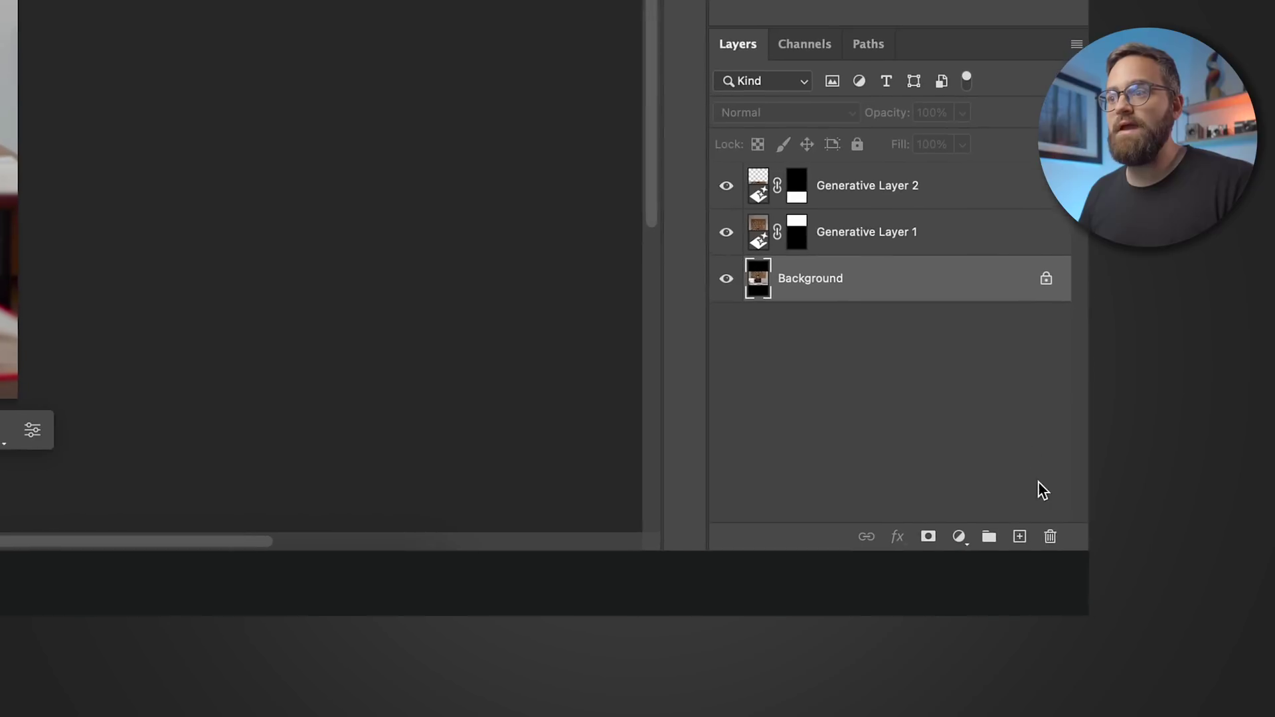
{"action": "left_click", "coordinate": [1047, 535]}
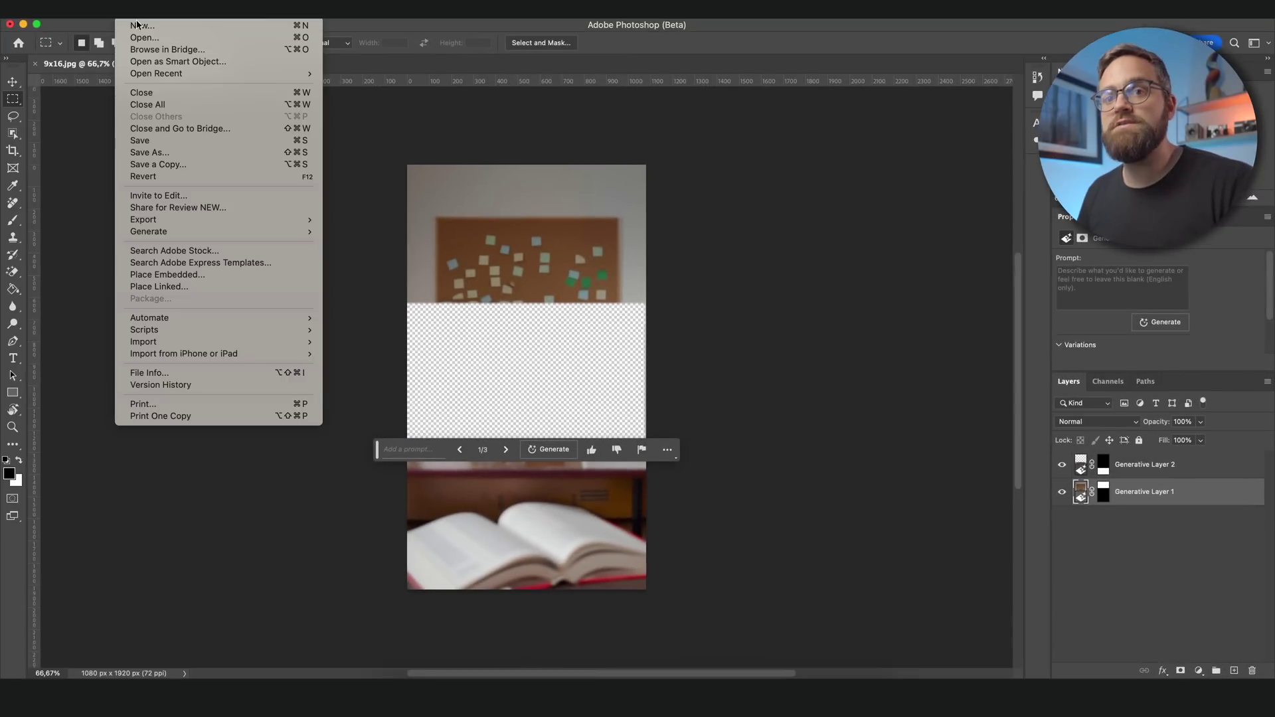
{"action": "mouse_move", "coordinate": [285, 220]}
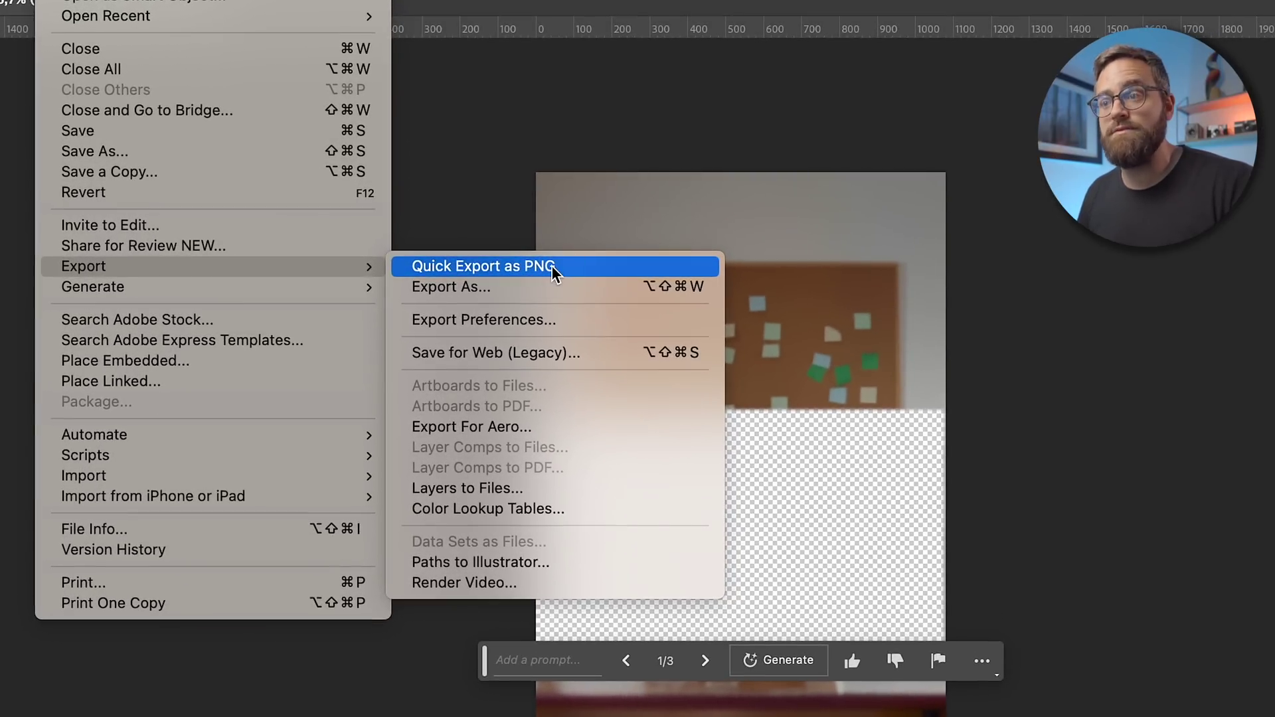
{"action": "left_click", "coordinate": [229, 330]}
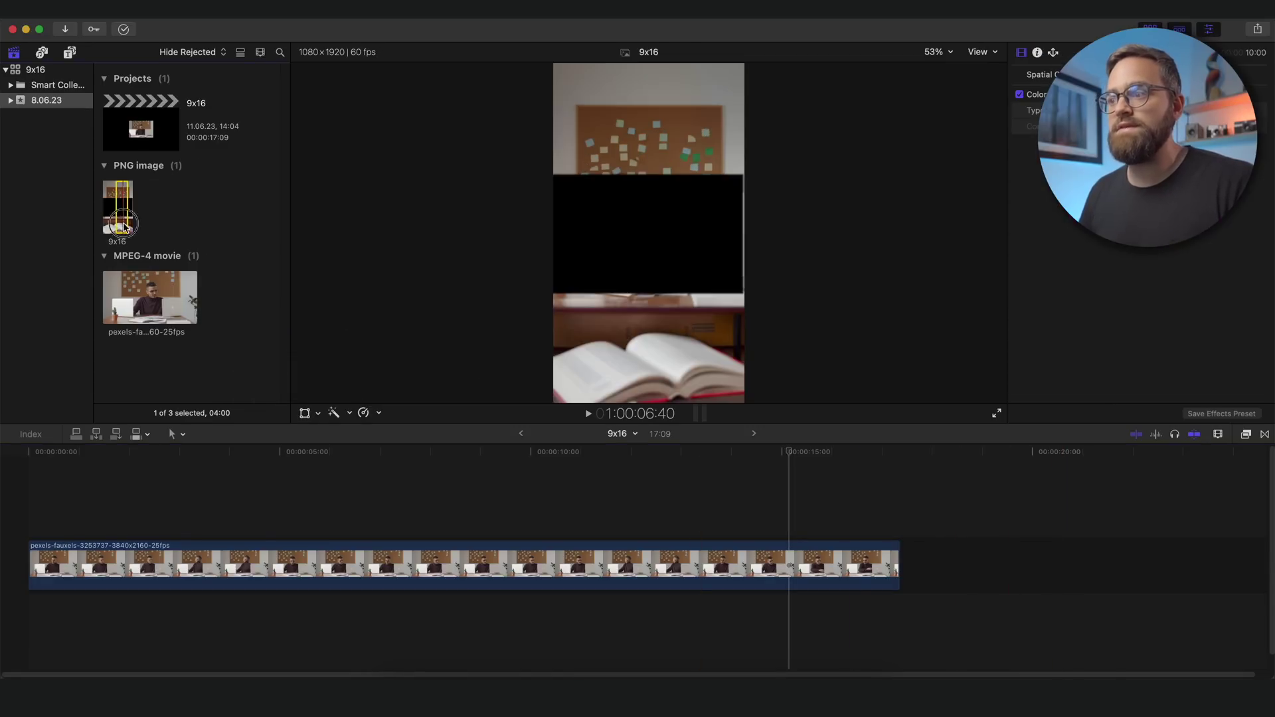
Place the PNG above the main clip, extend it to the video's length, and play from the start.
{"action": "left_click_drag", "start_coordinate": [123, 210], "coordinate": [42, 513]}
{"action": "left_click_drag", "start_coordinate": [228, 515], "coordinate": [900, 527]}
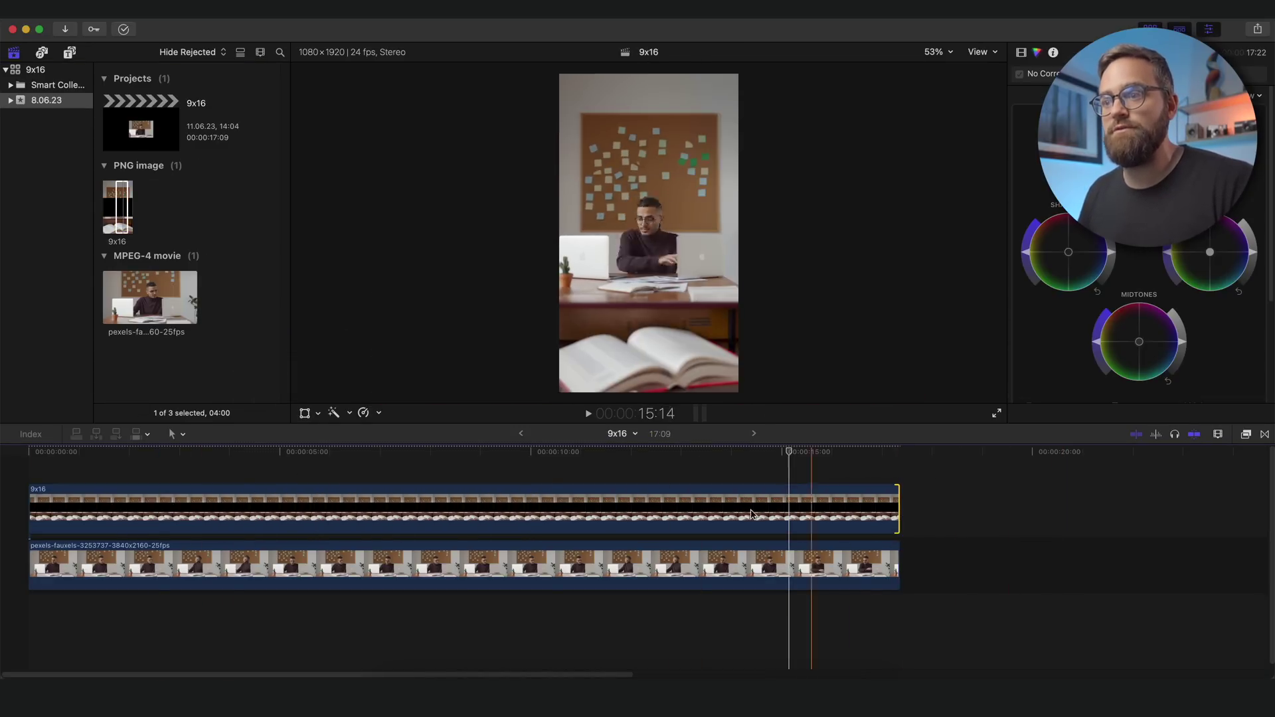
{"action": "key", "text": "Home"}
{"action": "key", "text": "space"}
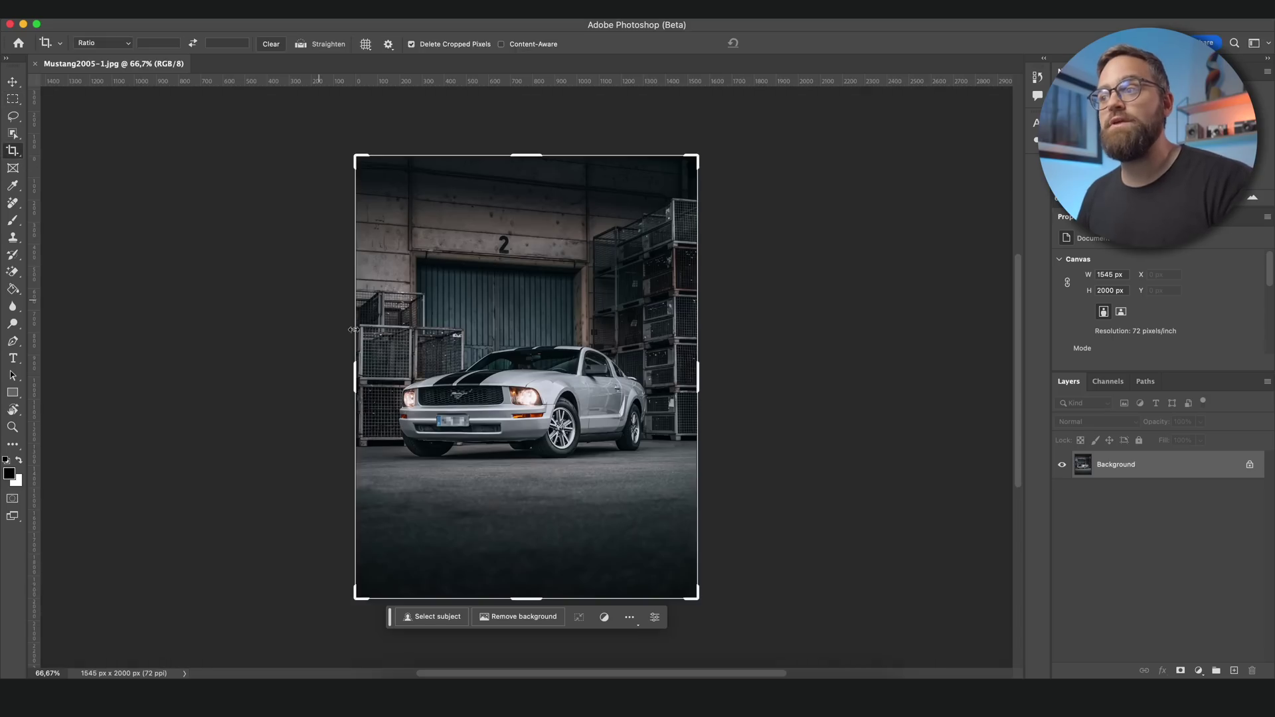
Crop outward on both sides to widen the Mustang photo canvas to 3223 px.
{"action": "left_click_drag", "start_coordinate": [365, 379], "coordinate": [258, 373]}
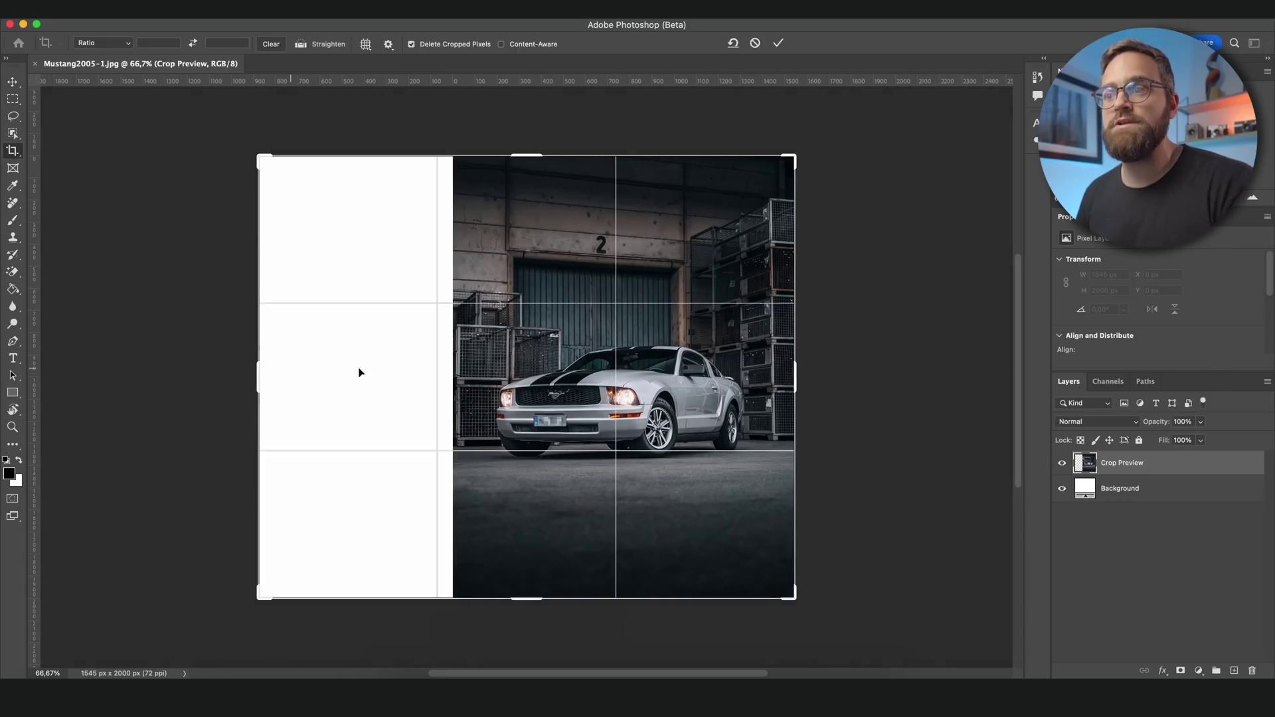
{"action": "left_click_drag", "start_coordinate": [798, 382], "coordinate": [884, 393]}
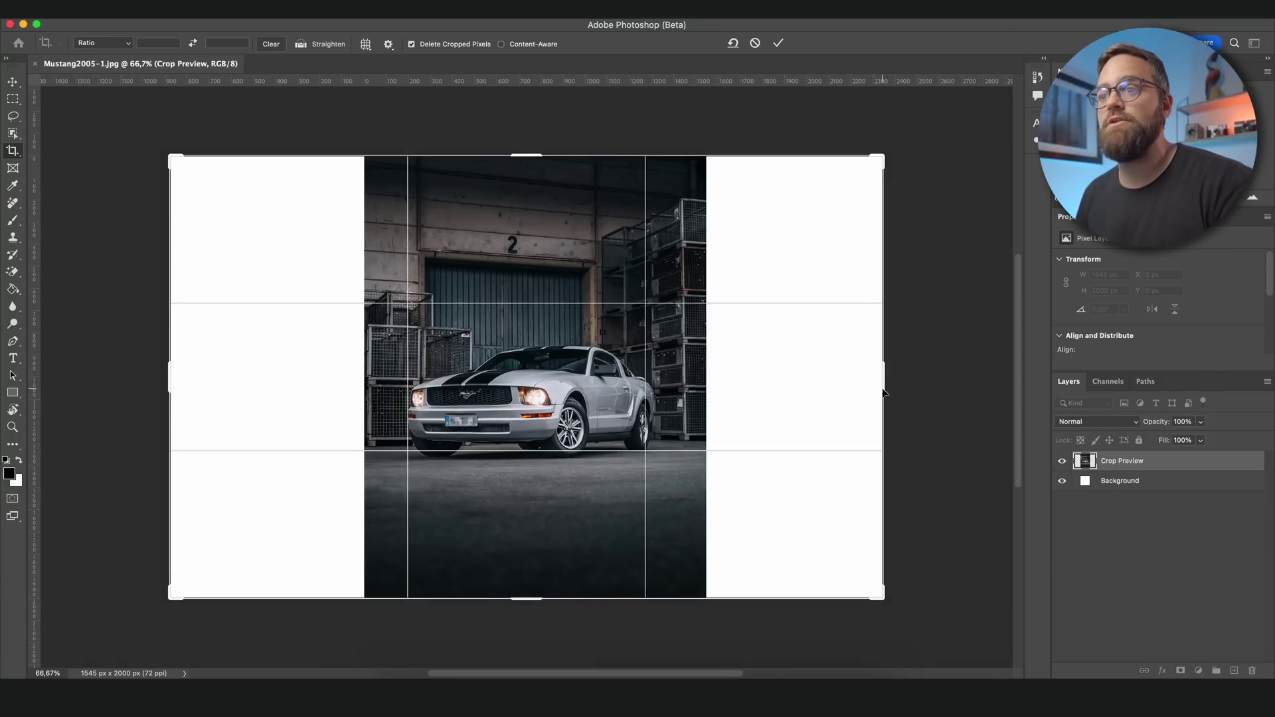
{"action": "key", "text": "Return"}
Marquee both white side strips, generative-fill them with no prompt, and browse the three variations.
{"action": "key", "text": "m"}
{"action": "left_click_drag", "start_coordinate": [171, 157], "coordinate": [380, 621]}
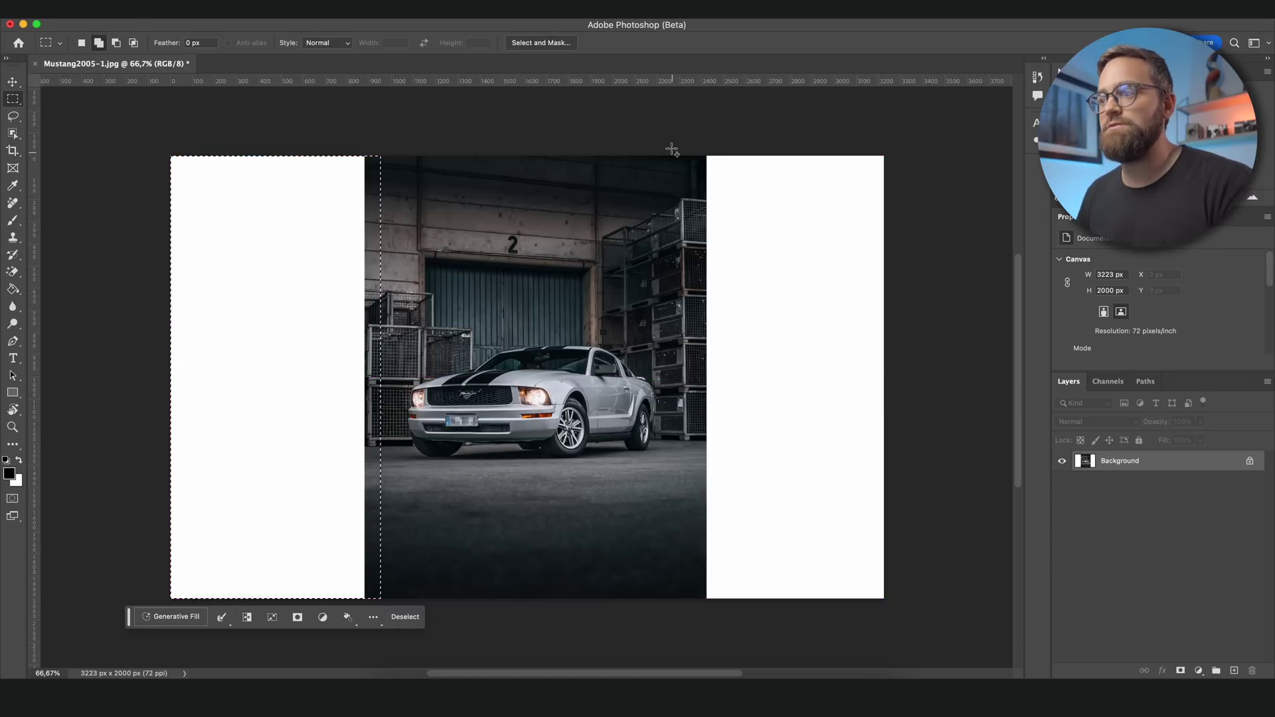
{"action": "left_click_drag", "start_coordinate": [688, 129], "coordinate": [904, 648]}
{"action": "left_click", "coordinate": [427, 618]}
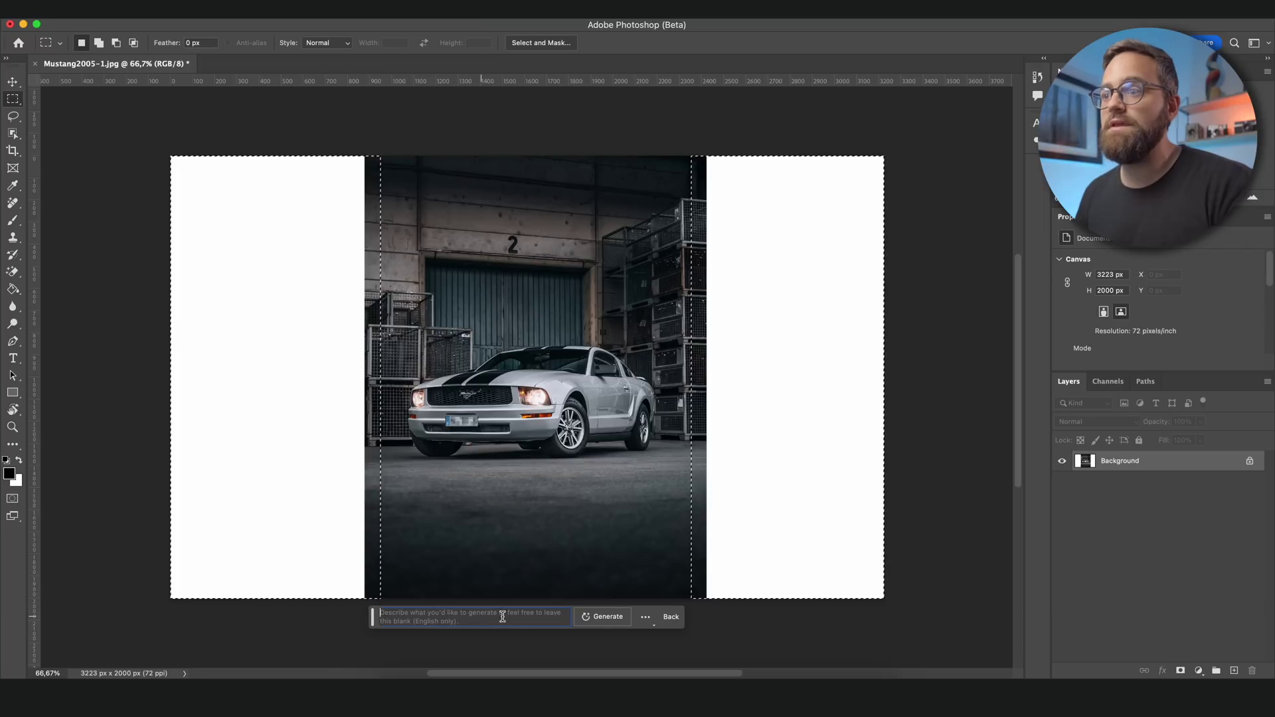
{"action": "left_click", "coordinate": [594, 619]}
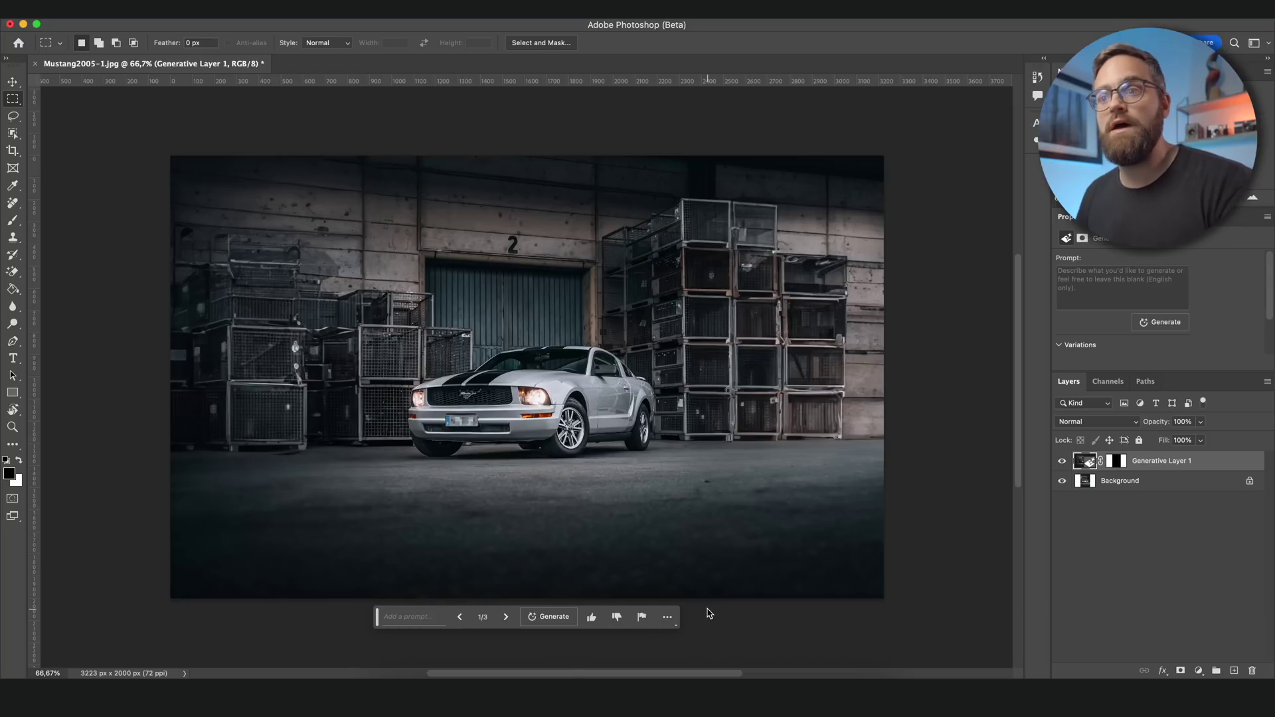
{"action": "left_click", "coordinate": [505, 618]}
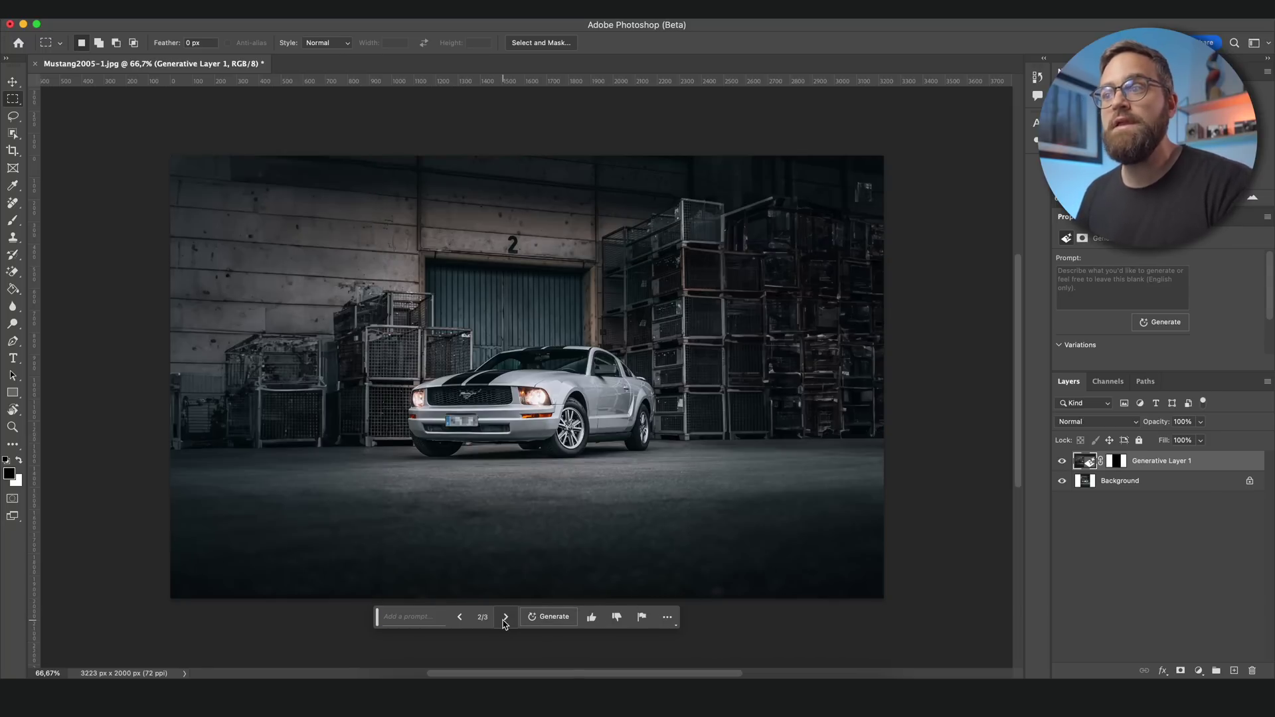
{"action": "left_click", "coordinate": [505, 619]}
{"action": "left_click", "coordinate": [505, 619]}
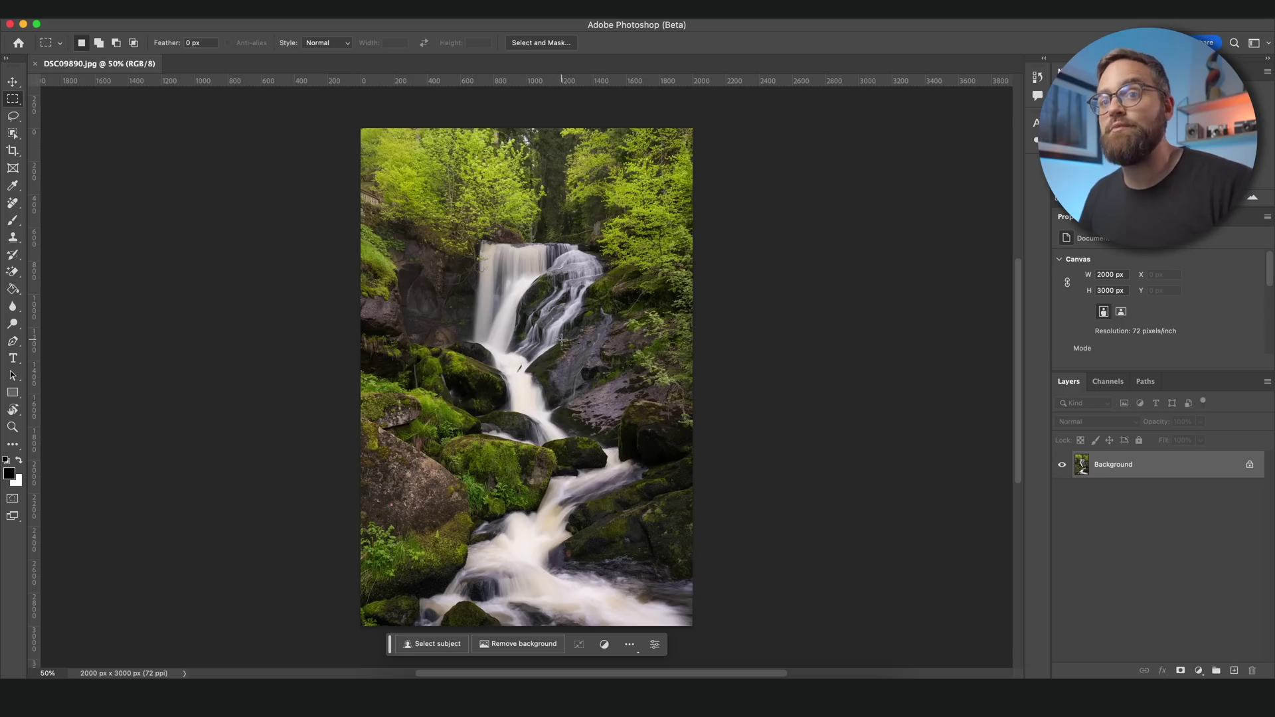
Select a band across the waterfall, generate an 'old wooden bridge', and browse its variations.
{"action": "left_click_drag", "start_coordinate": [330, 286], "coordinate": [711, 393]}
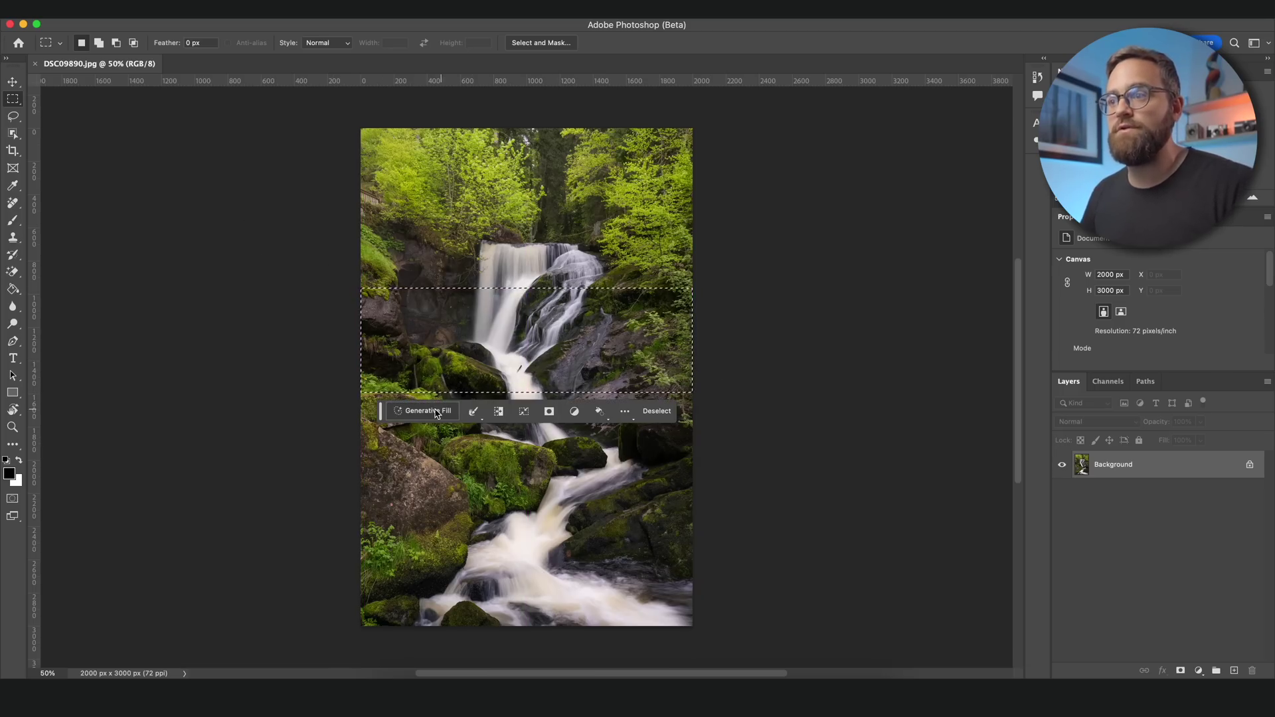
{"action": "left_click", "coordinate": [432, 416]}
{"action": "type", "text": "old"}
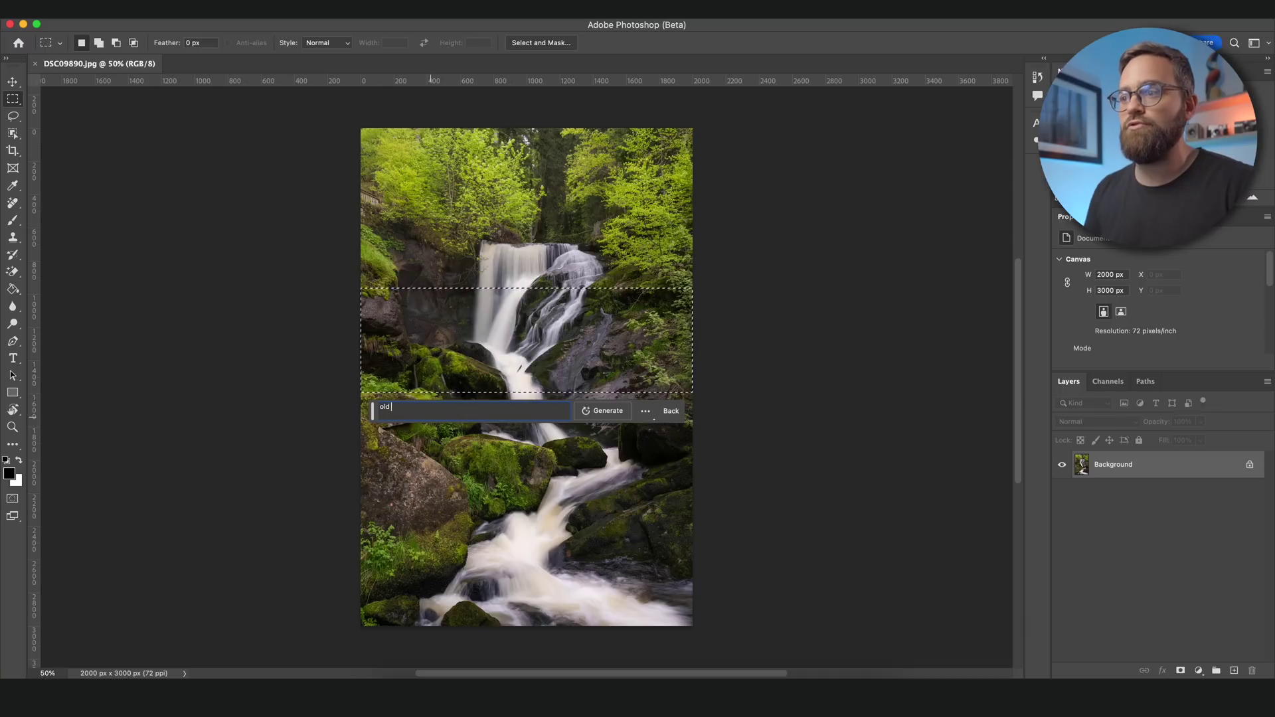
{"action": "type", "text": " wooden bridge"}
{"action": "left_click", "coordinate": [591, 413]}
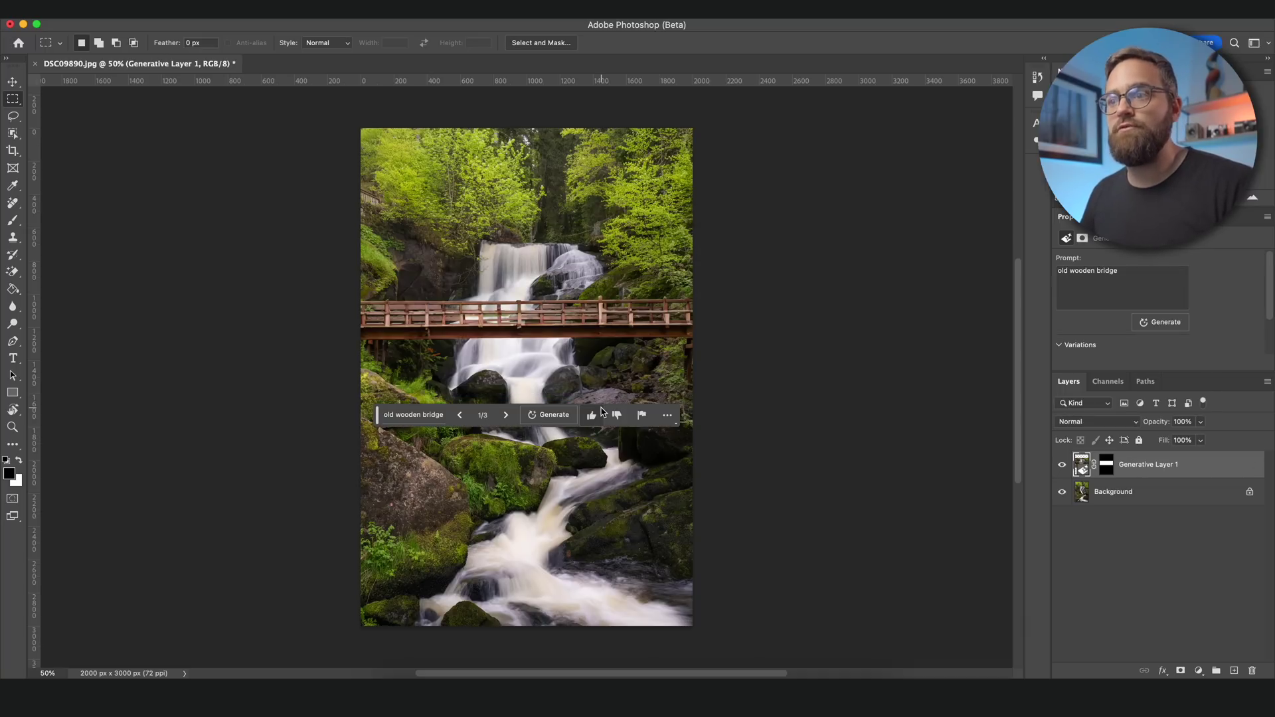
{"action": "left_click", "coordinate": [505, 414]}
{"action": "left_click", "coordinate": [505, 415]}
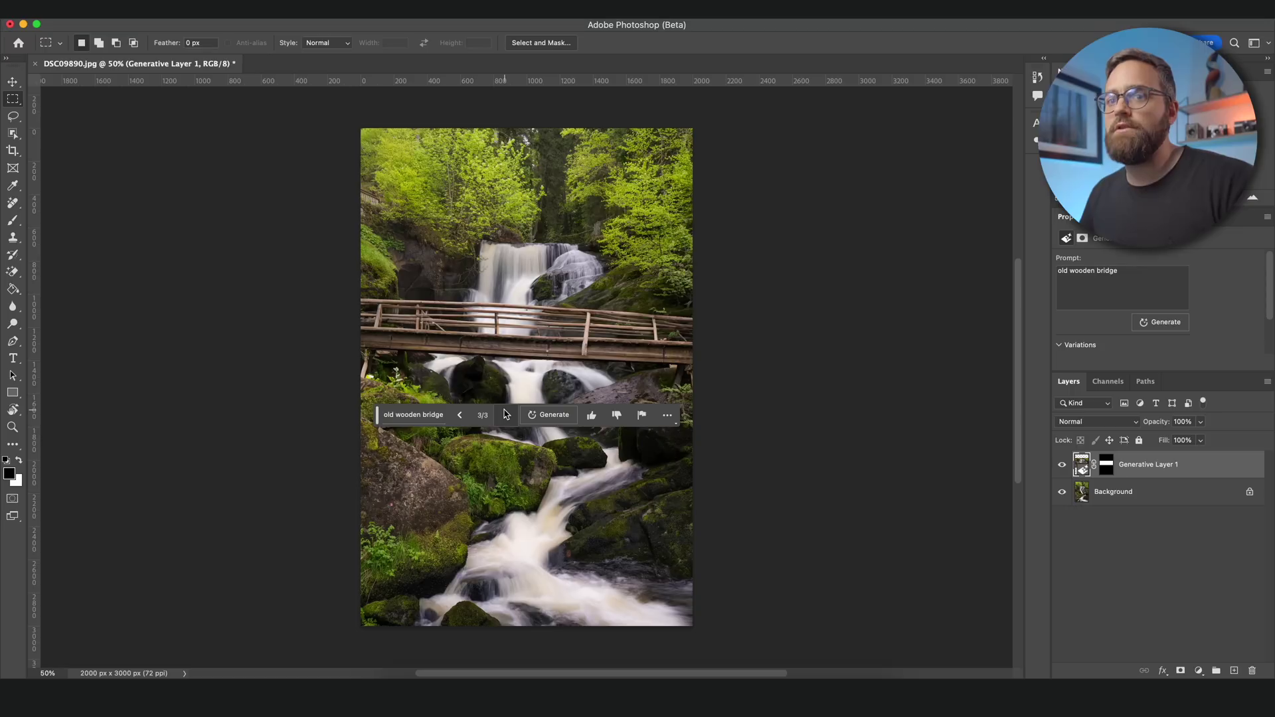
{"action": "left_click", "coordinate": [504, 414]}
{"action": "left_click", "coordinate": [505, 415]}
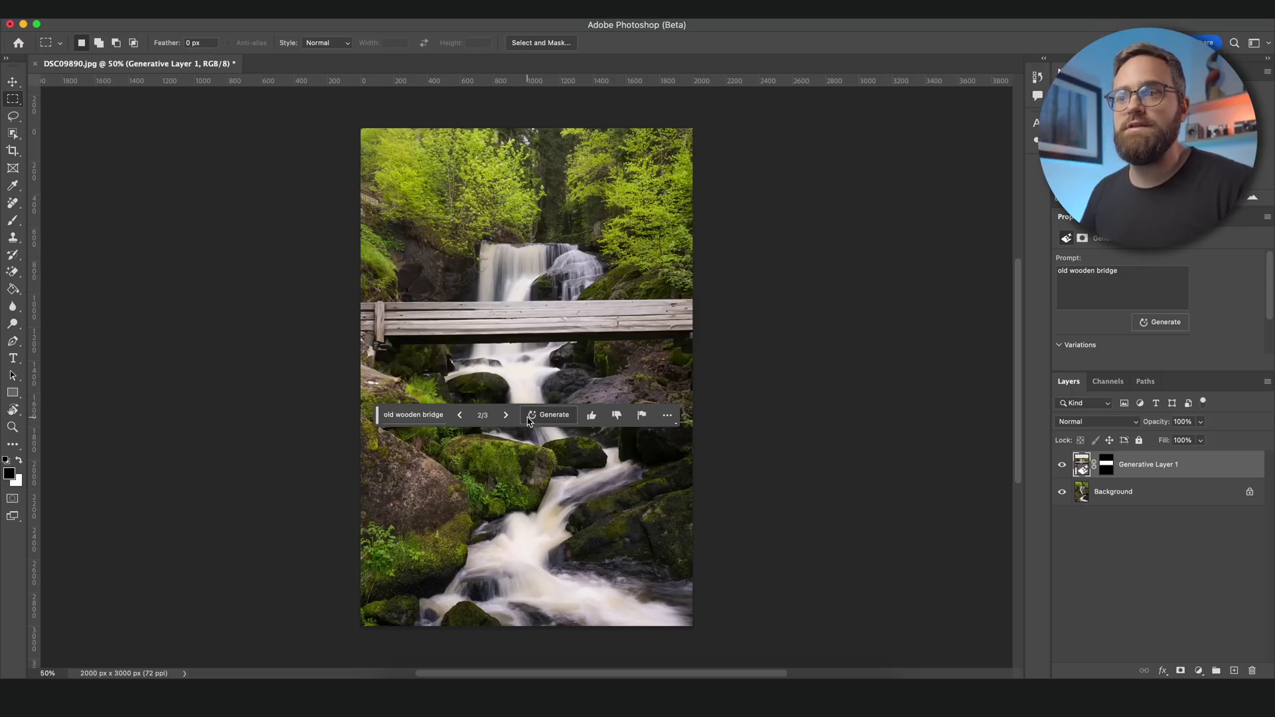
Generate a new set of wooden bridge variations and cycle through them.
{"action": "left_click", "coordinate": [532, 415]}
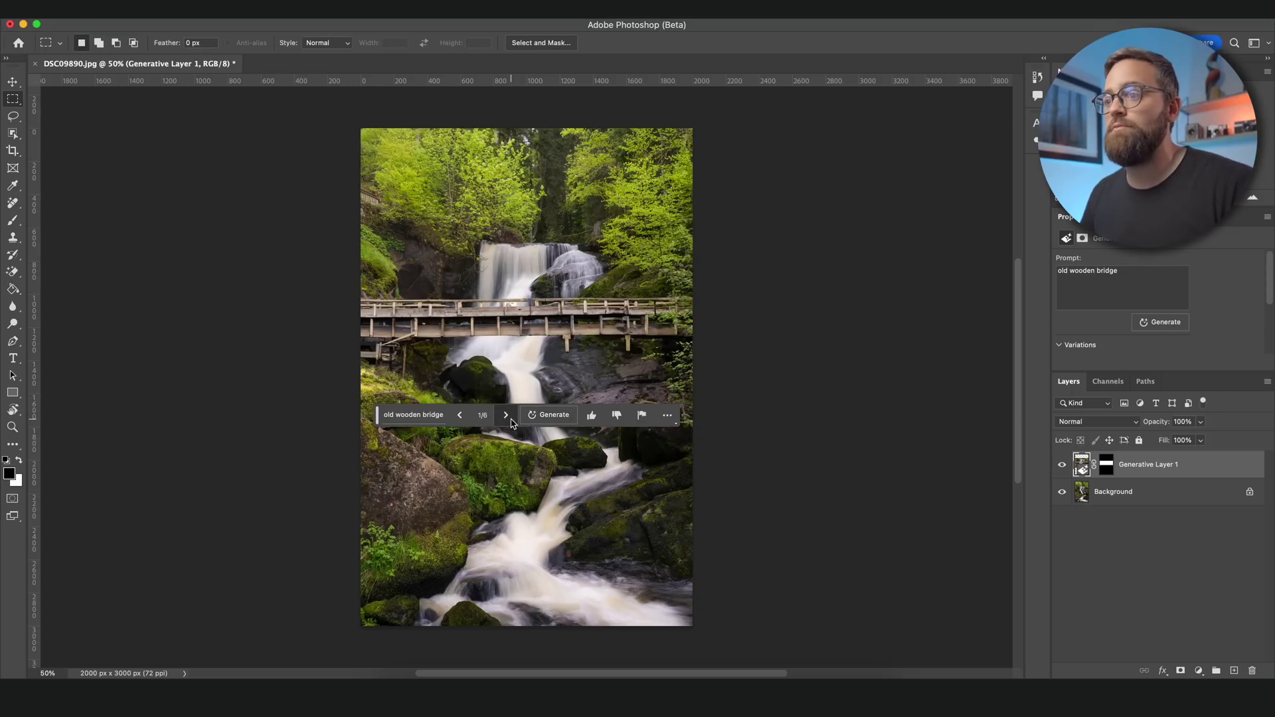
{"action": "left_click", "coordinate": [509, 418]}
{"action": "left_click", "coordinate": [506, 415]}
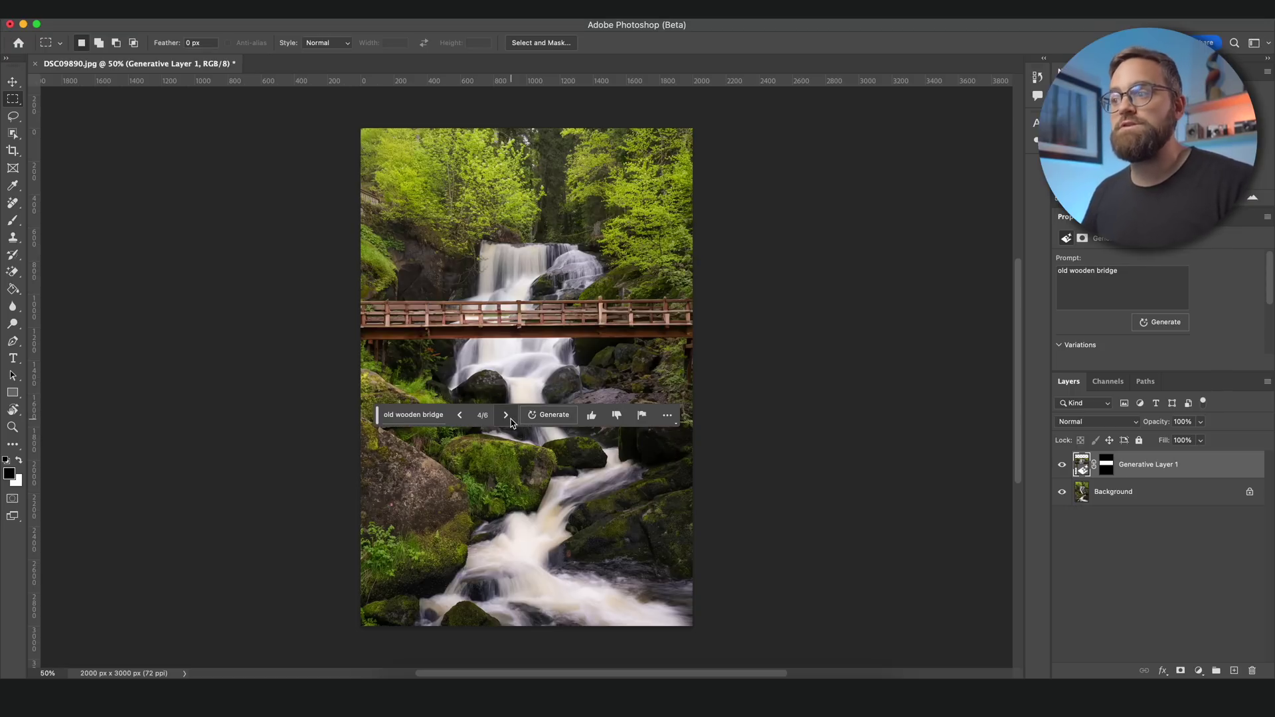
{"action": "left_click", "coordinate": [507, 415]}
Change the prompt to 'modern metal' bridge and generate it.
{"action": "left_click", "coordinate": [413, 414]}
{"action": "type", "text": "modern metal"}
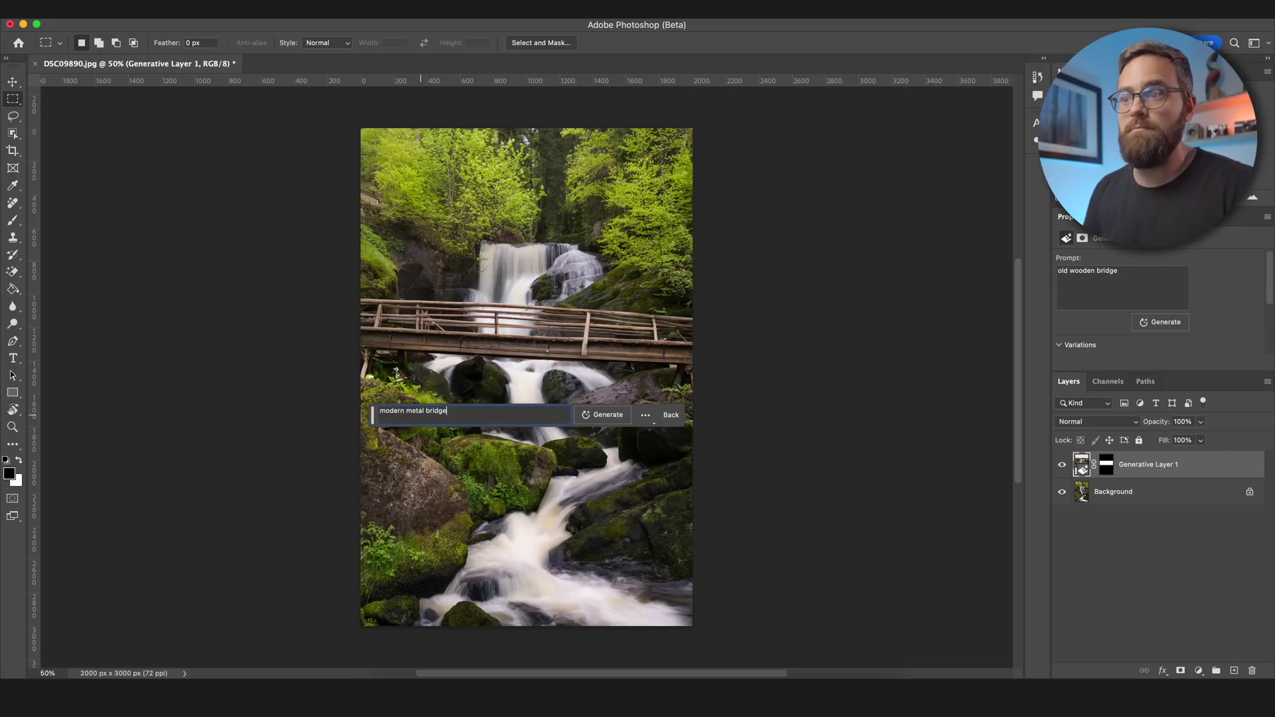
{"action": "left_click", "coordinate": [585, 416]}
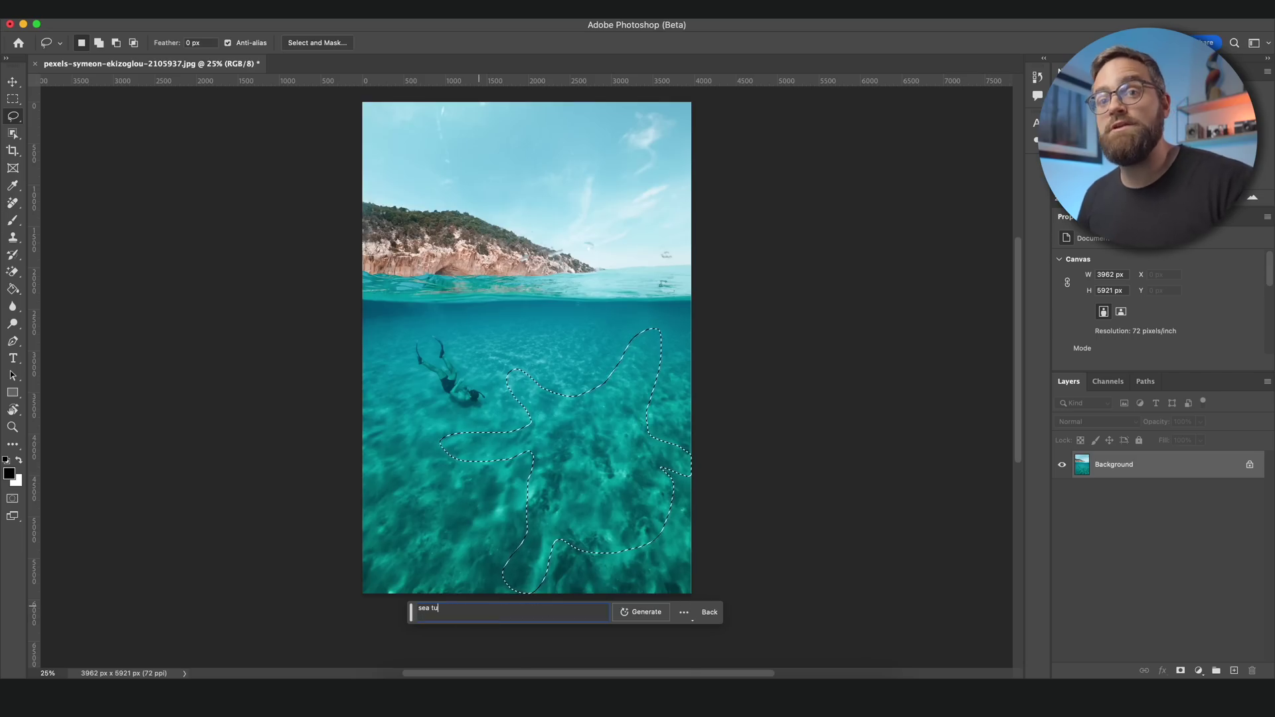
Generate a sea turtle in the selected water area and cycle through its variations.
{"action": "left_click", "coordinate": [664, 615]}
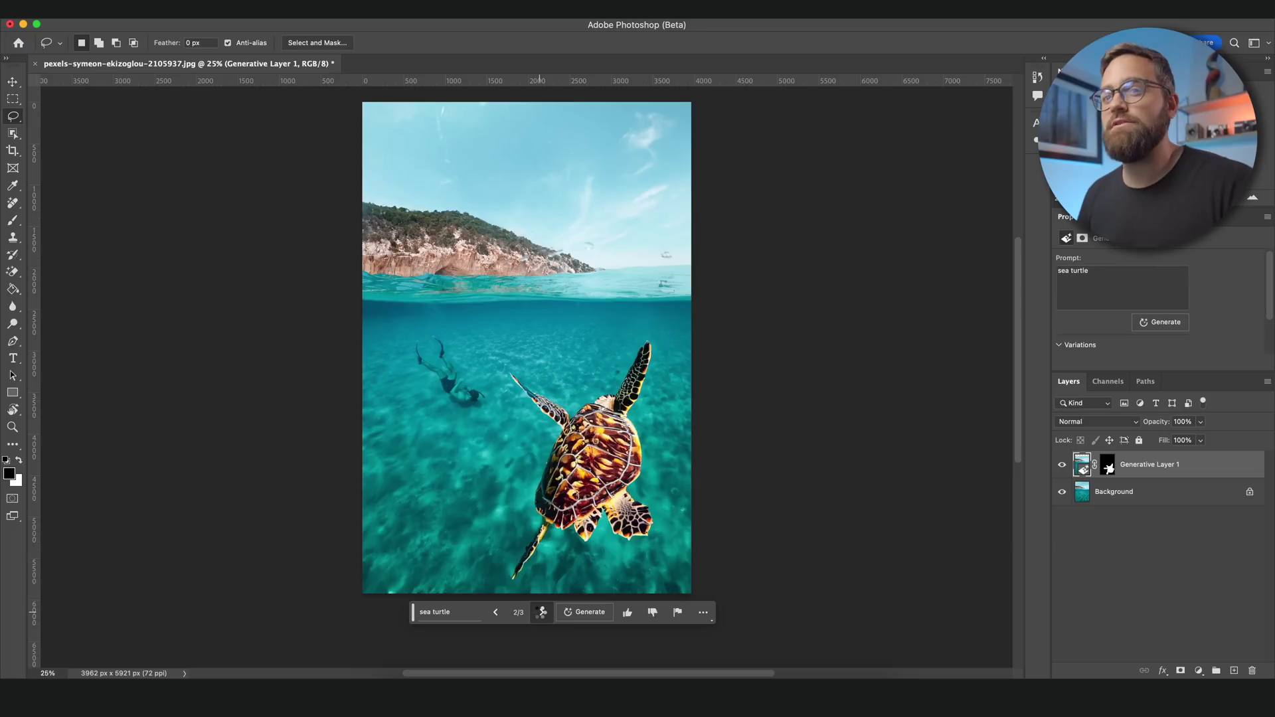
{"action": "left_click", "coordinate": [542, 613]}
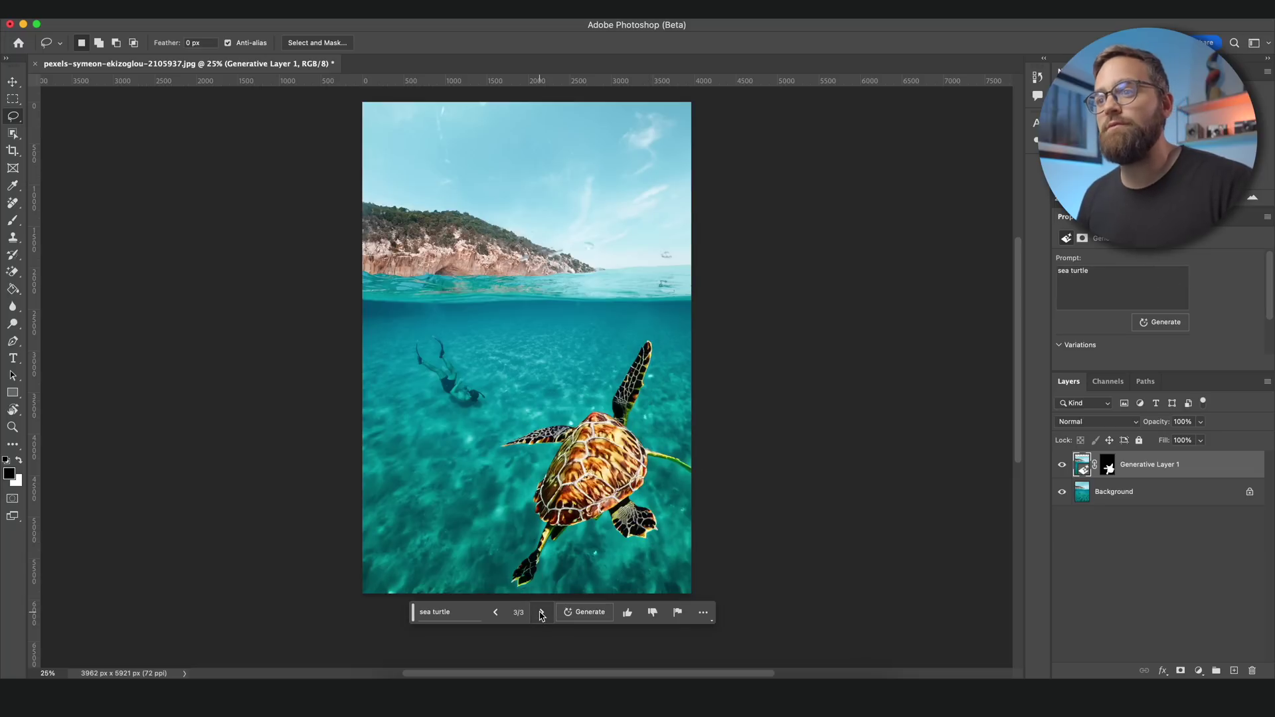
{"action": "left_click", "coordinate": [542, 613]}
{"action": "left_click", "coordinate": [541, 612]}
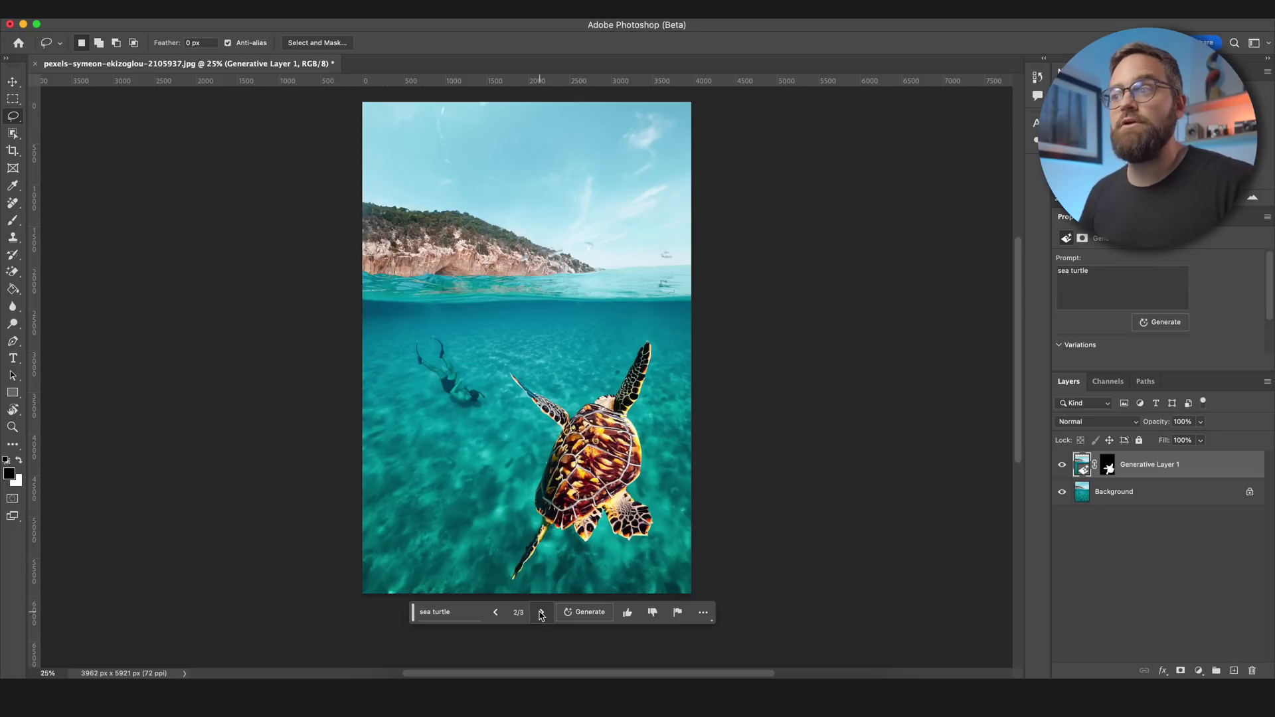
{"action": "left_click", "coordinate": [541, 612]}
{"action": "left_click", "coordinate": [542, 613]}
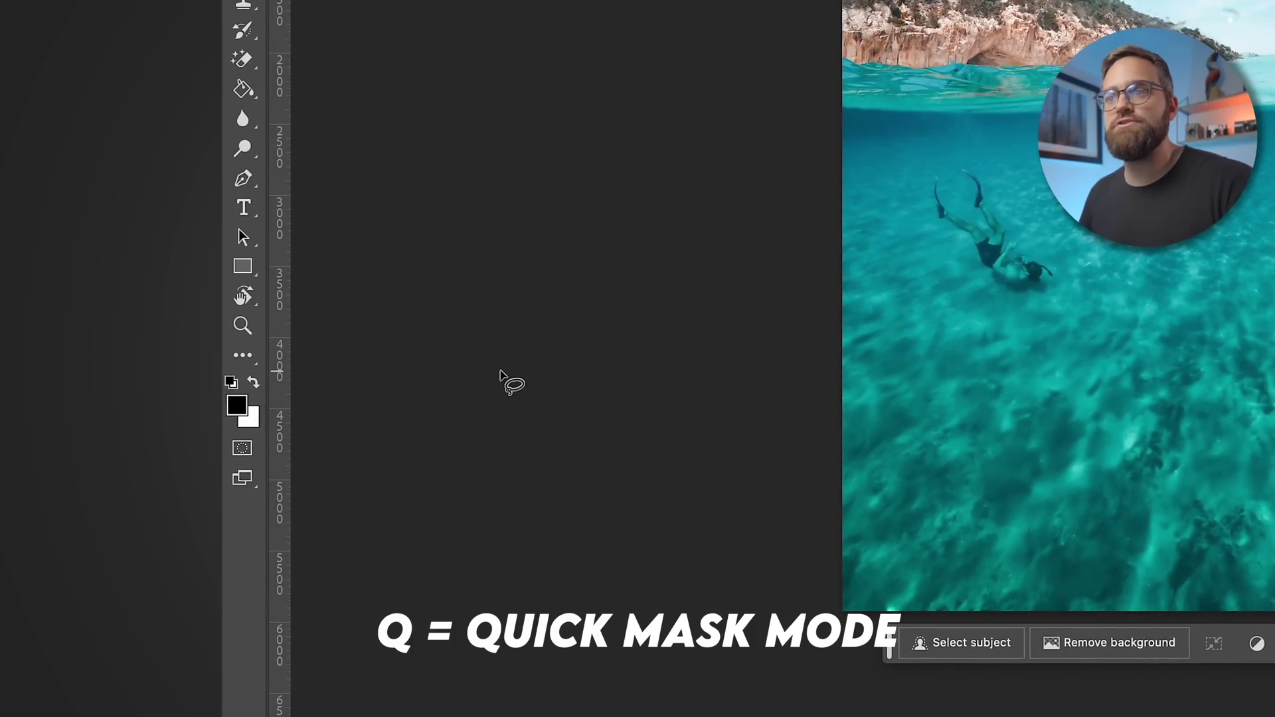
Enter Quick Mask mode and fill the entire image with the mask.
{"action": "key", "text": "q"}
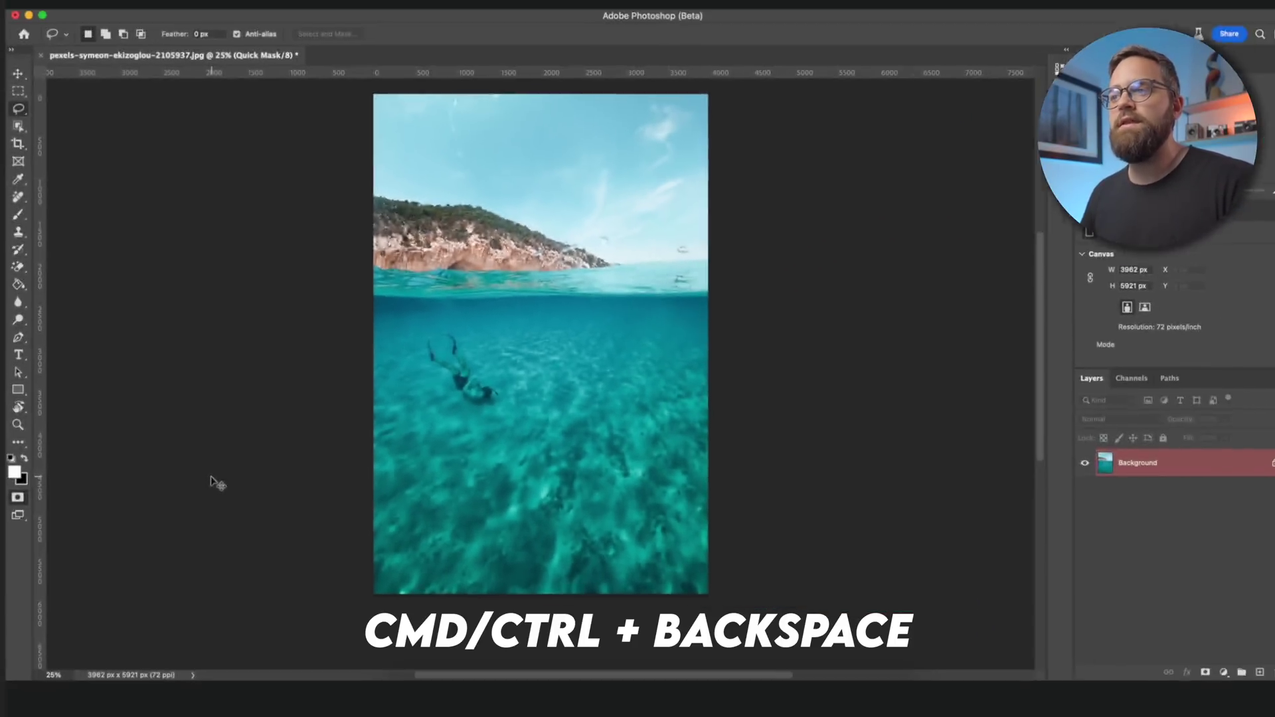
{"action": "key", "text": "super+BackSpace"}
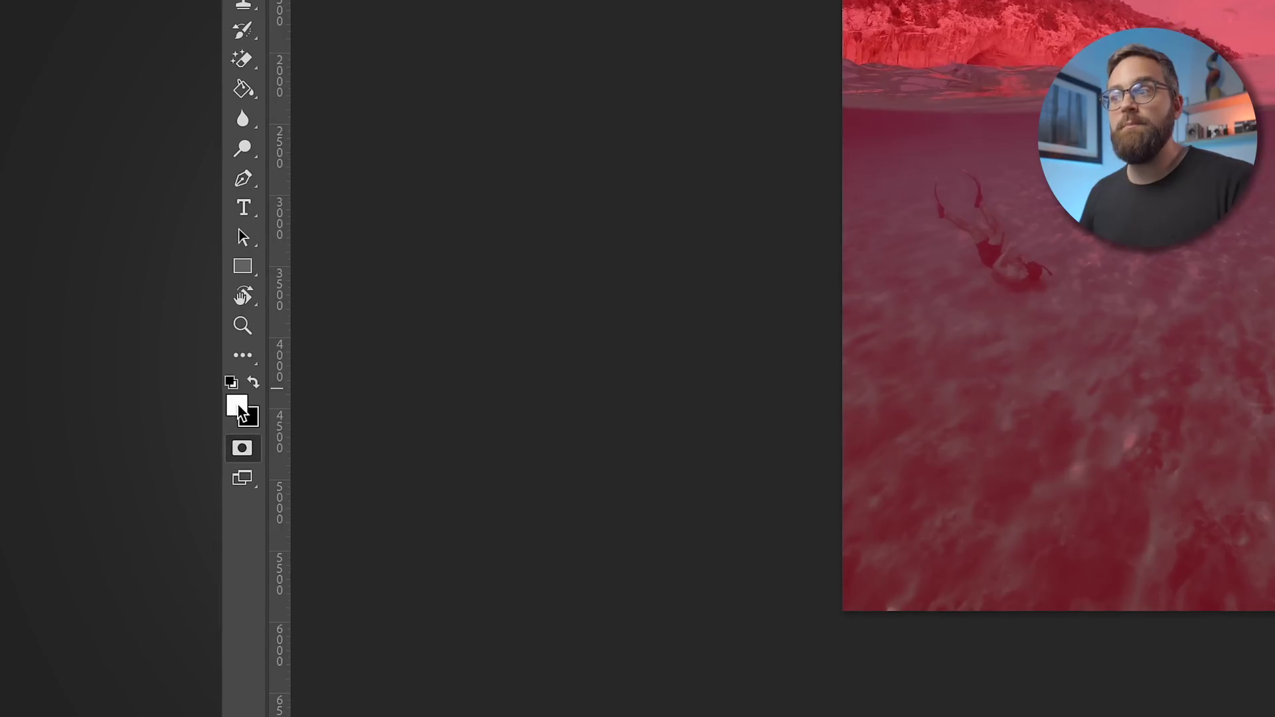
Set the foreground colour to grey #595959 by entering brightness 35 in the Color Picker.
{"action": "left_click", "coordinate": [240, 410]}
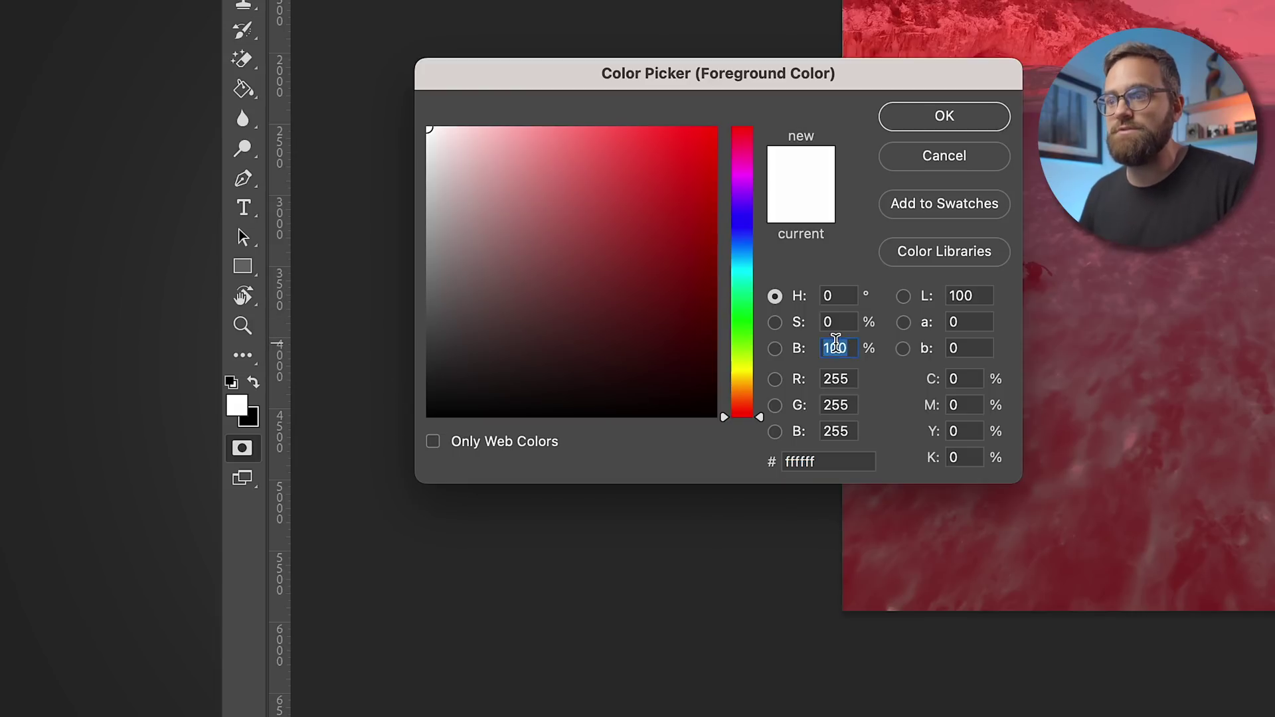
{"action": "type", "text": "35"}
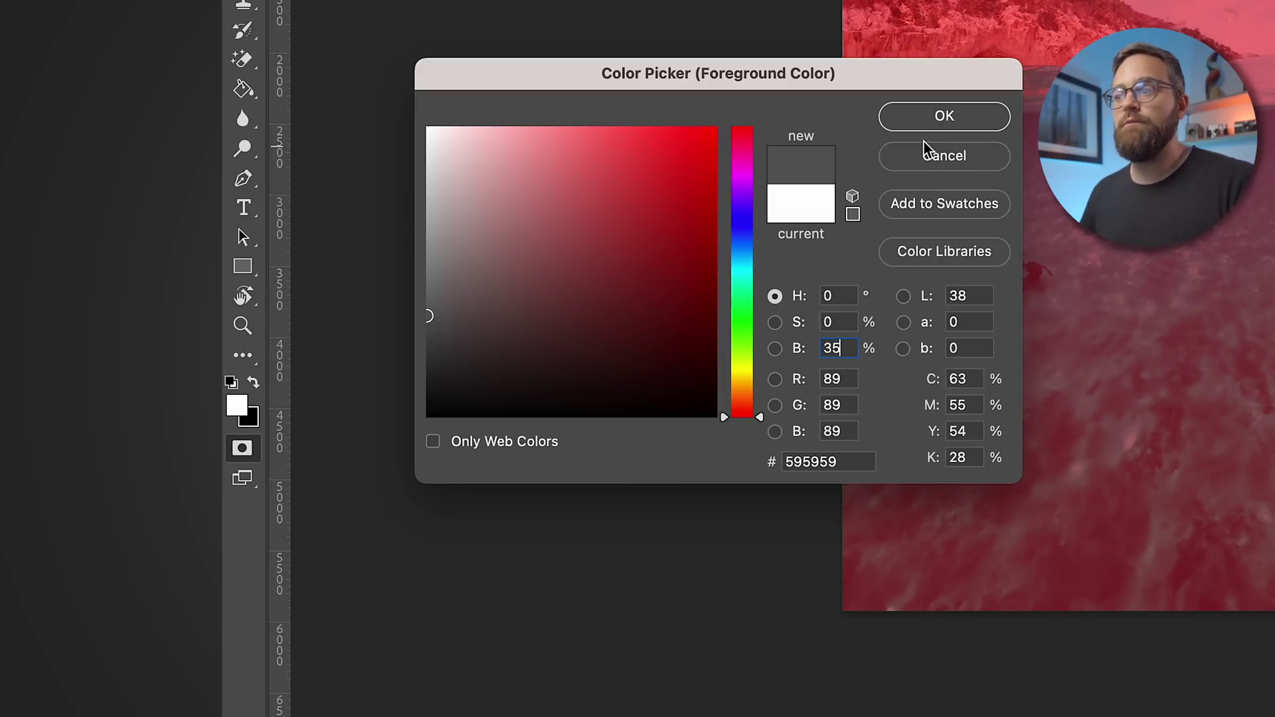
{"action": "left_click", "coordinate": [926, 120]}
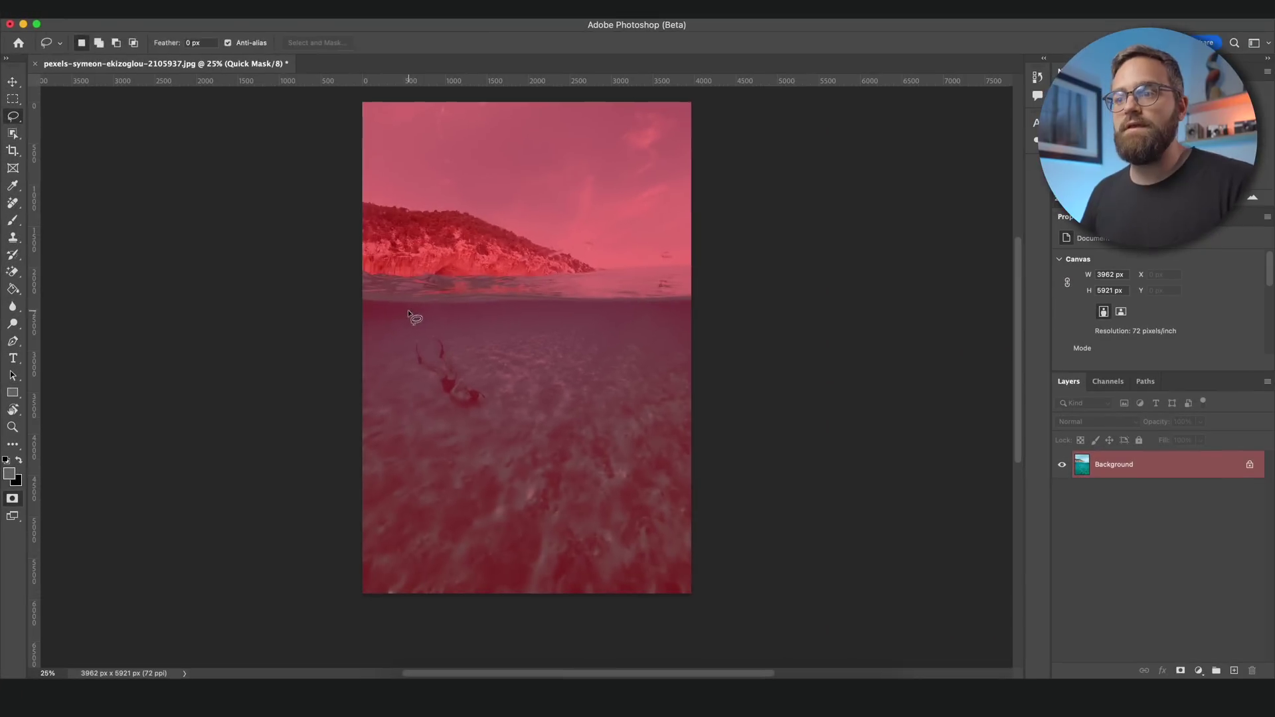
Brush a grey turtle body and flippers onto the mask, then exit Quick Mask to get a selection.
{"action": "key", "text": "b"}
{"action": "mouse_move", "coordinate": [509, 374]}
{"action": "left_mouse_down"}
{"action": "mouse_move", "coordinate": [536, 383]}
{"action": "mouse_move", "coordinate": [506, 501]}
{"action": "mouse_move", "coordinate": [589, 541]}
{"action": "mouse_move", "coordinate": [532, 432]}
{"action": "mouse_move", "coordinate": [576, 423]}
{"action": "mouse_move", "coordinate": [628, 384]}
{"action": "left_mouse_up"}
{"action": "right_click", "coordinate": [532, 433]}
{"action": "left_click_drag", "start_coordinate": [512, 425], "coordinate": [468, 454]}
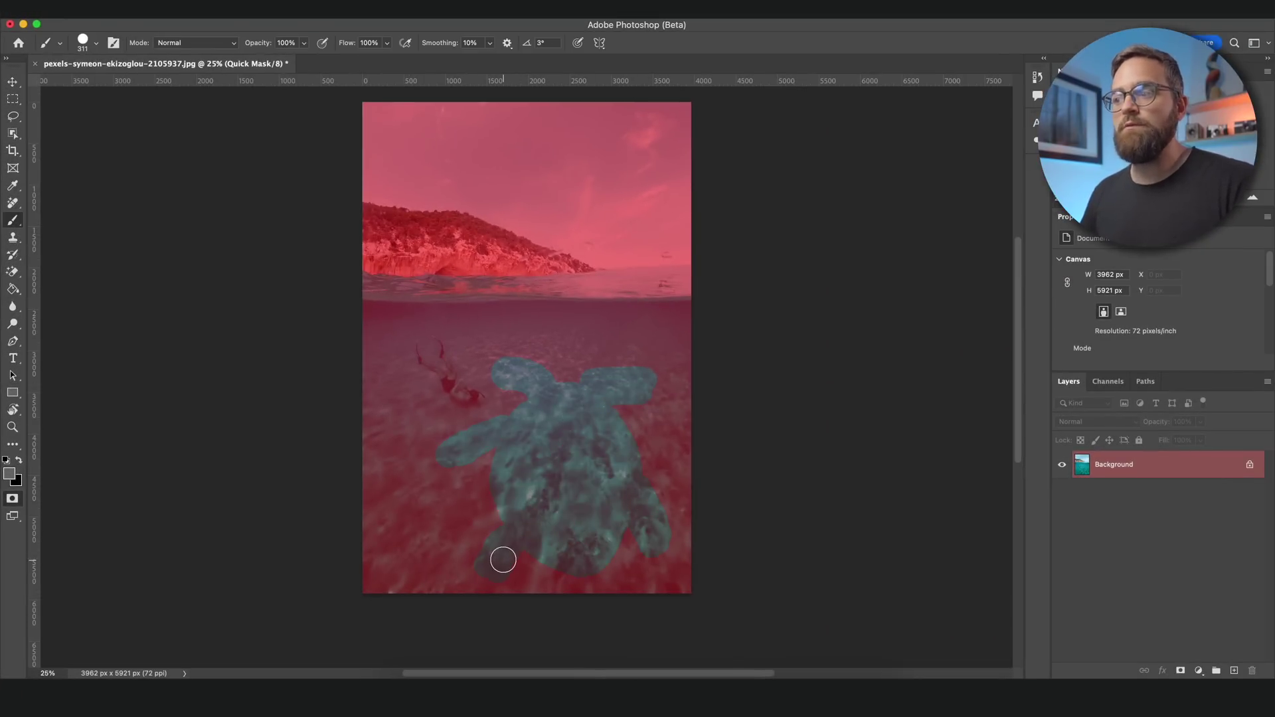
{"action": "key", "text": "q"}
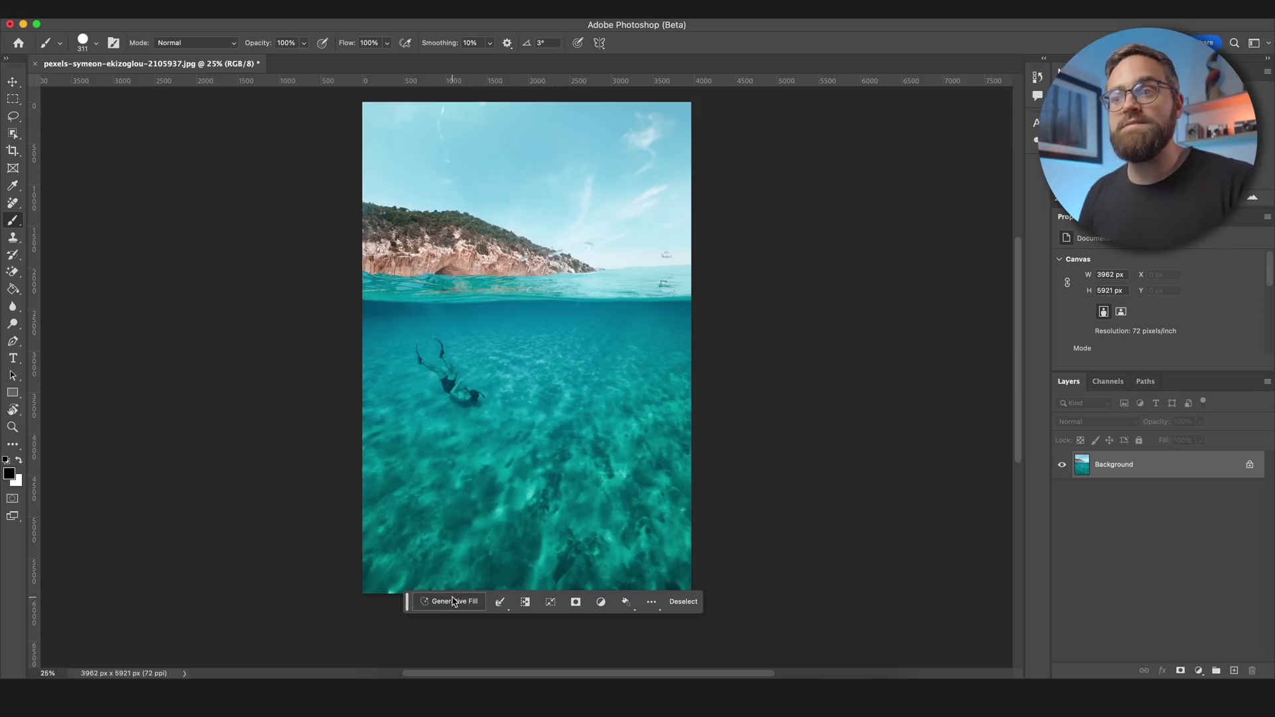
Generative-fill a sea turtle in the painted area and view the second variation.
{"action": "left_click", "coordinate": [457, 601]}
{"action": "left_click", "coordinate": [613, 604]}
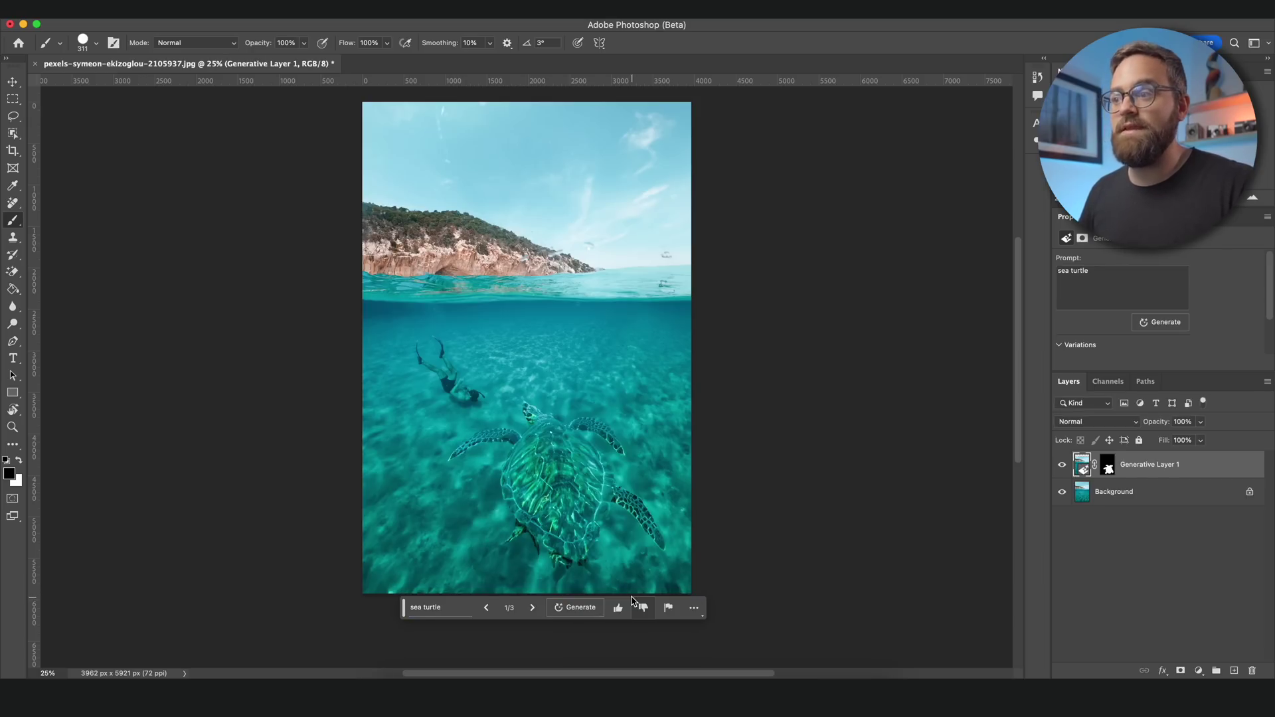
{"action": "left_click", "coordinate": [532, 609]}
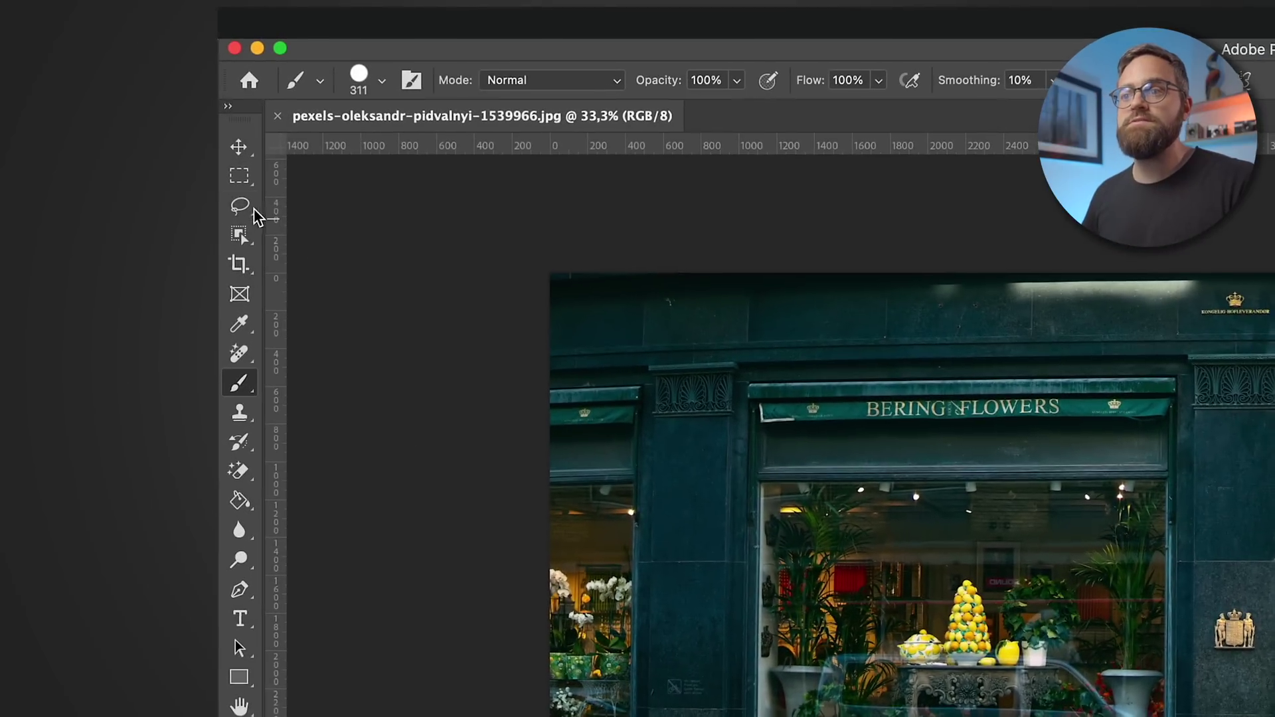
Lasso the row of bicycles and generative-fill it with no prompt, checking the next variation.
{"action": "left_click", "coordinate": [247, 210]}
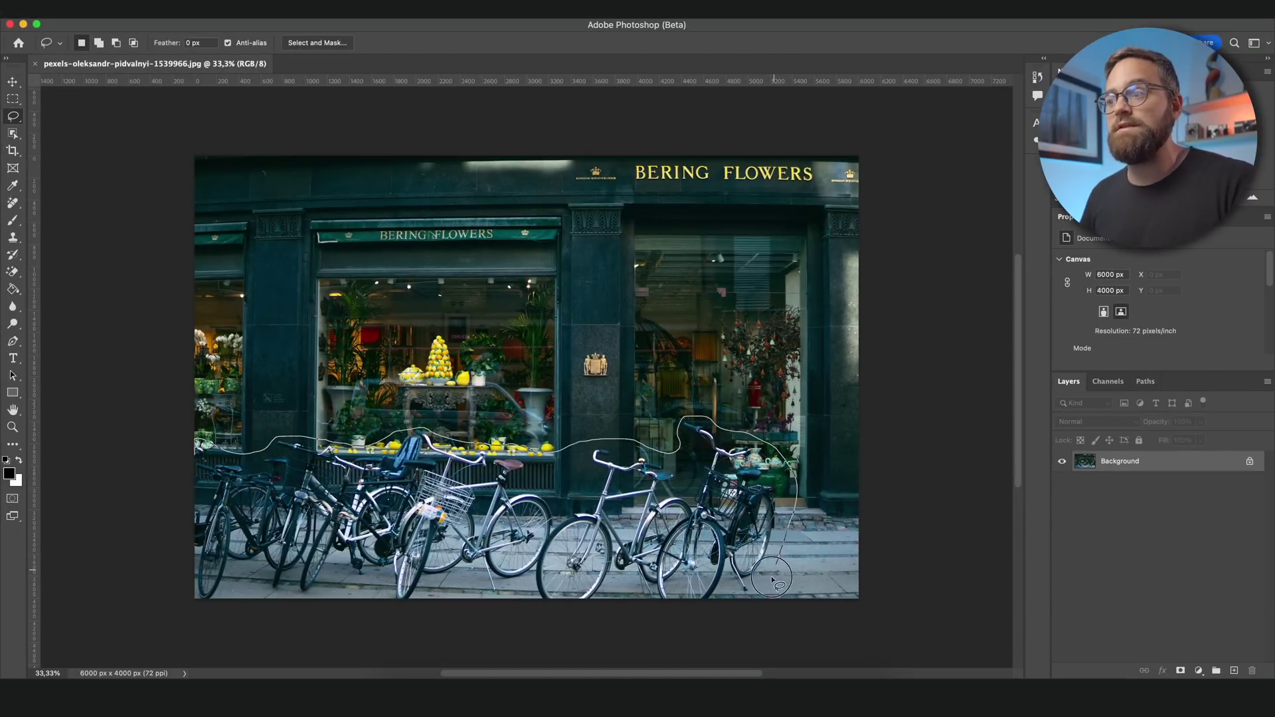
{"action": "left_click_drag", "start_coordinate": [96, 588], "coordinate": [88, 459]}
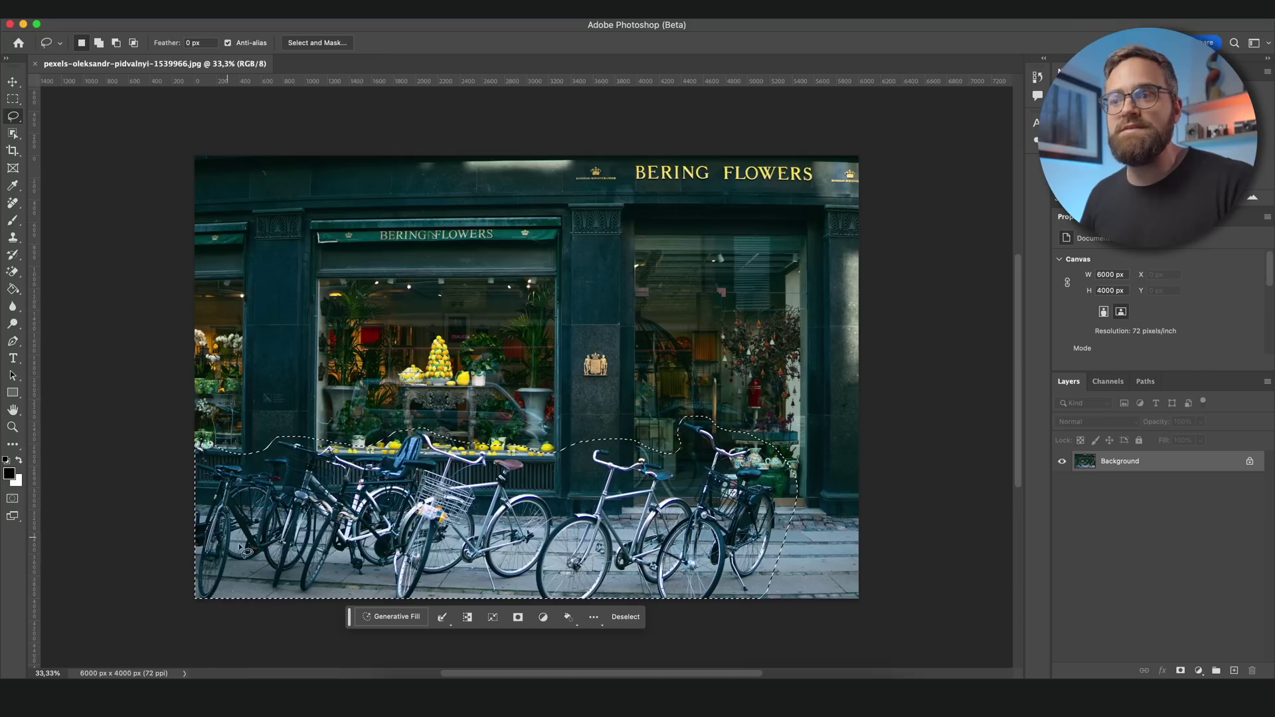
{"action": "left_click", "coordinate": [372, 619]}
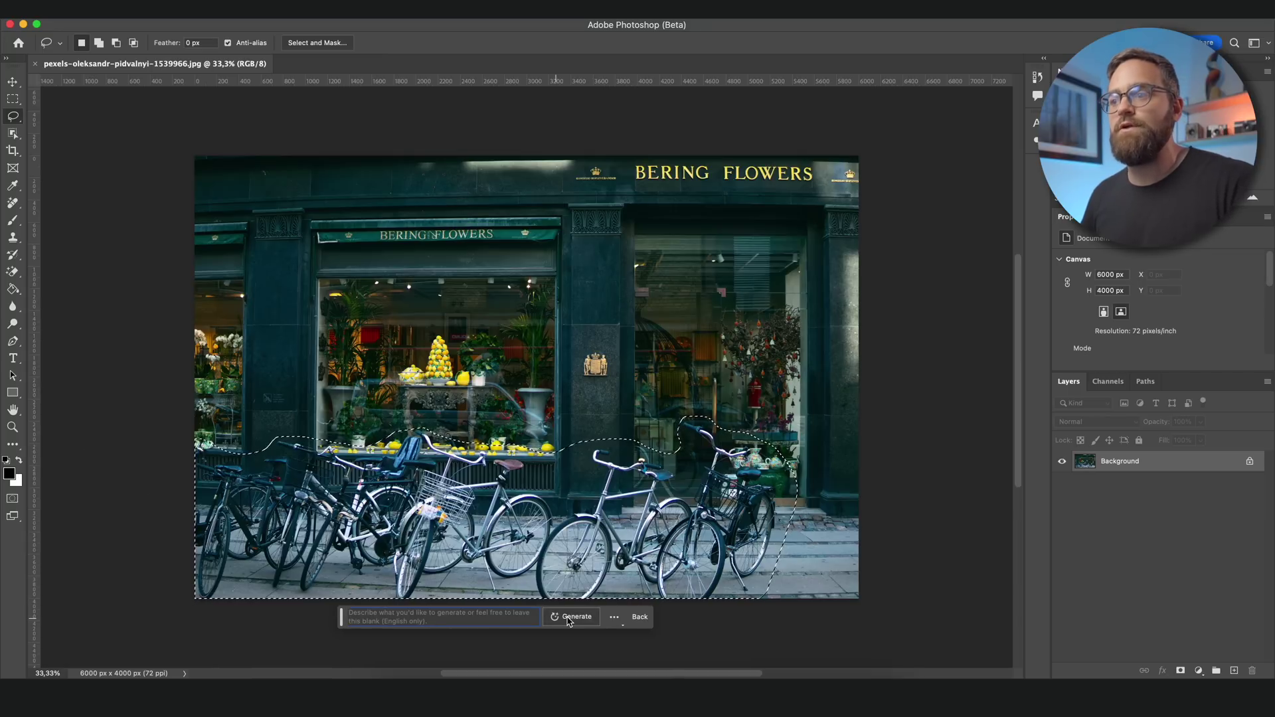
{"action": "left_click", "coordinate": [570, 620]}
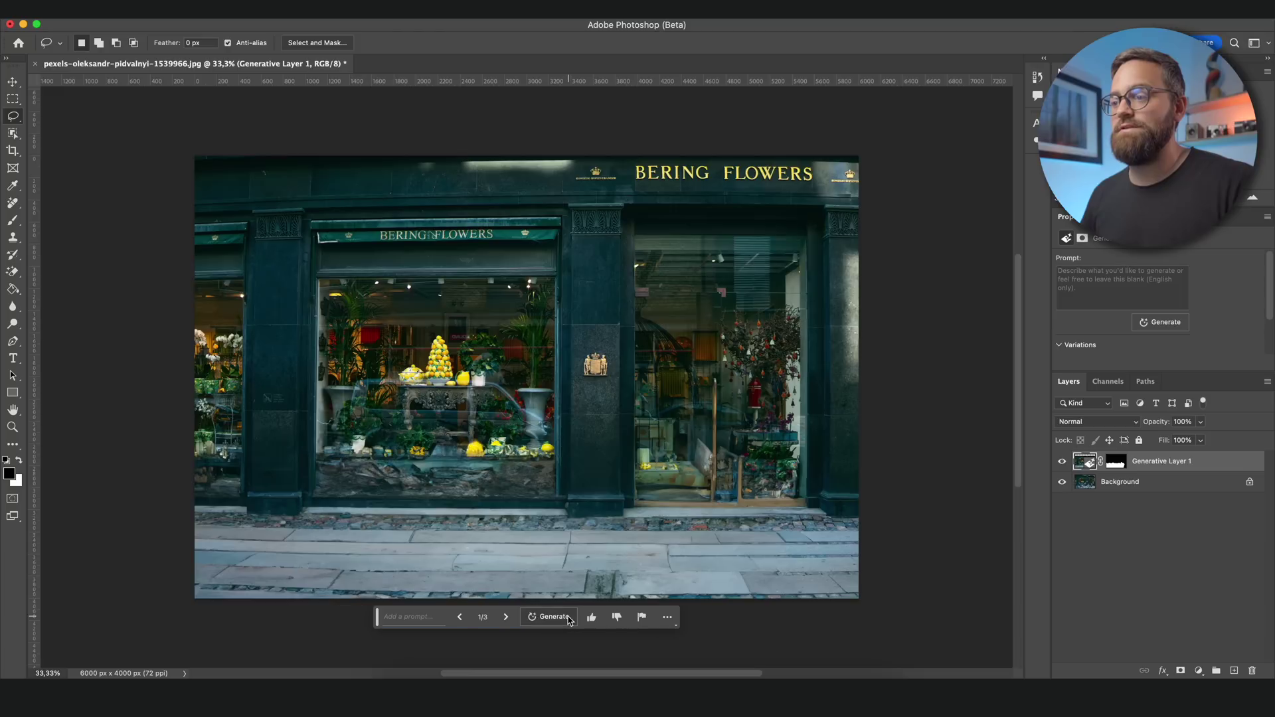
{"action": "left_click", "coordinate": [507, 618]}
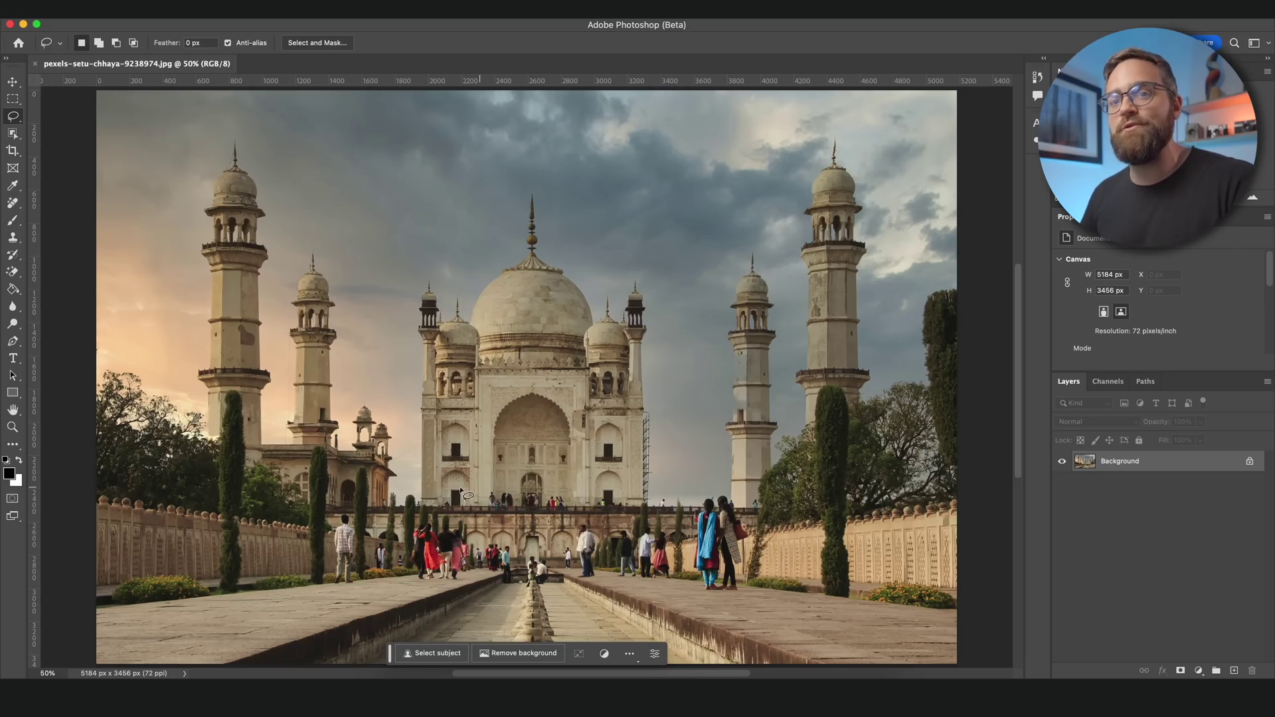
Lasso-select all the people on the walkway in front of the building.
{"action": "left_click", "coordinate": [337, 509]}
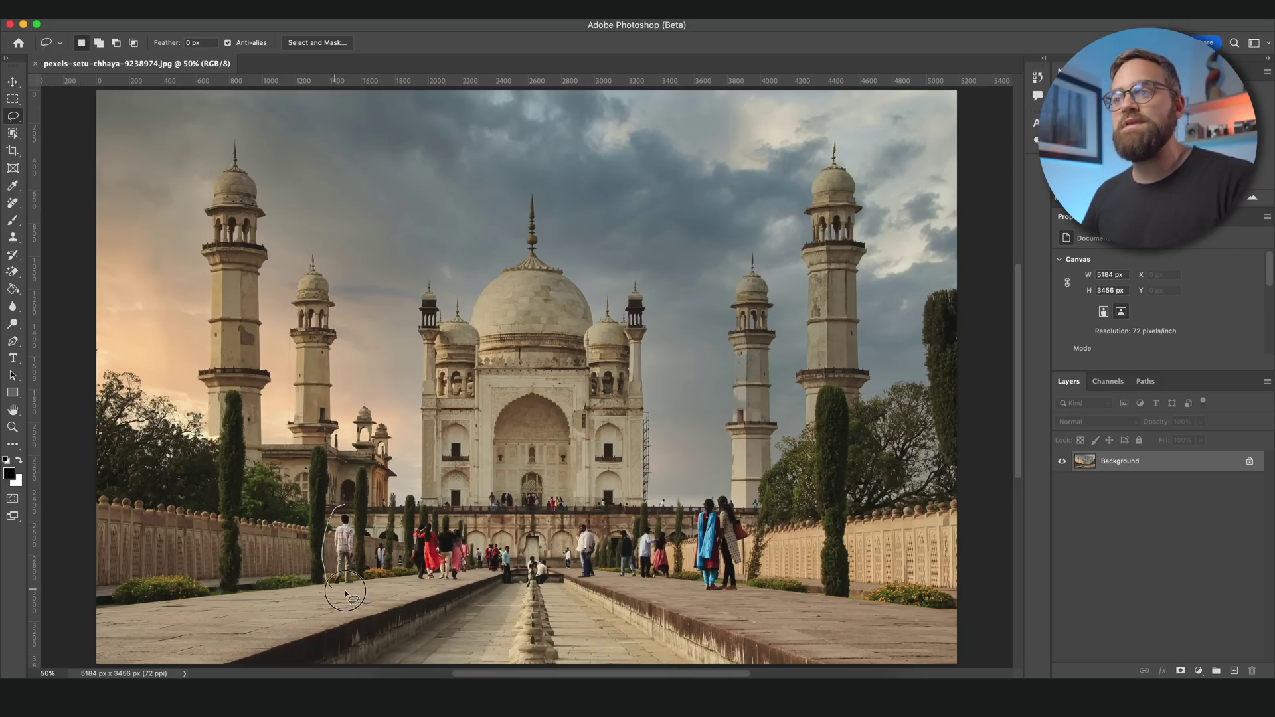
{"action": "left_click_drag", "start_coordinate": [359, 514], "coordinate": [360, 514]}
{"action": "left_click", "coordinate": [376, 548], "text": "shift"}
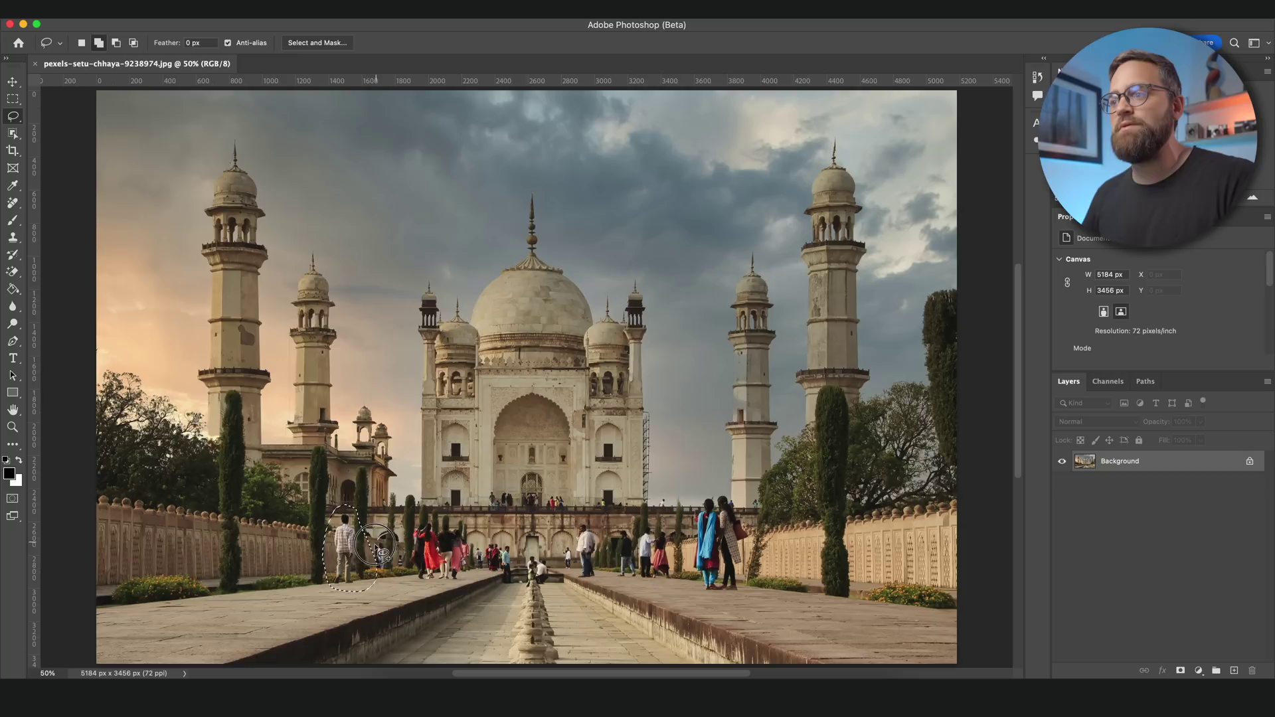
{"action": "mouse_move", "coordinate": [405, 553]}
{"action": "left_mouse_down"}
{"action": "mouse_move", "coordinate": [397, 532]}
{"action": "mouse_move", "coordinate": [465, 584]}
{"action": "mouse_move", "coordinate": [417, 522]}
{"action": "left_mouse_up"}
{"action": "mouse_move", "coordinate": [495, 495]}
{"action": "left_mouse_down"}
{"action": "mouse_move", "coordinate": [483, 479]}
{"action": "mouse_move", "coordinate": [473, 497]}
{"action": "left_mouse_up"}
{"action": "left_click_drag", "start_coordinate": [470, 535], "coordinate": [528, 592]}
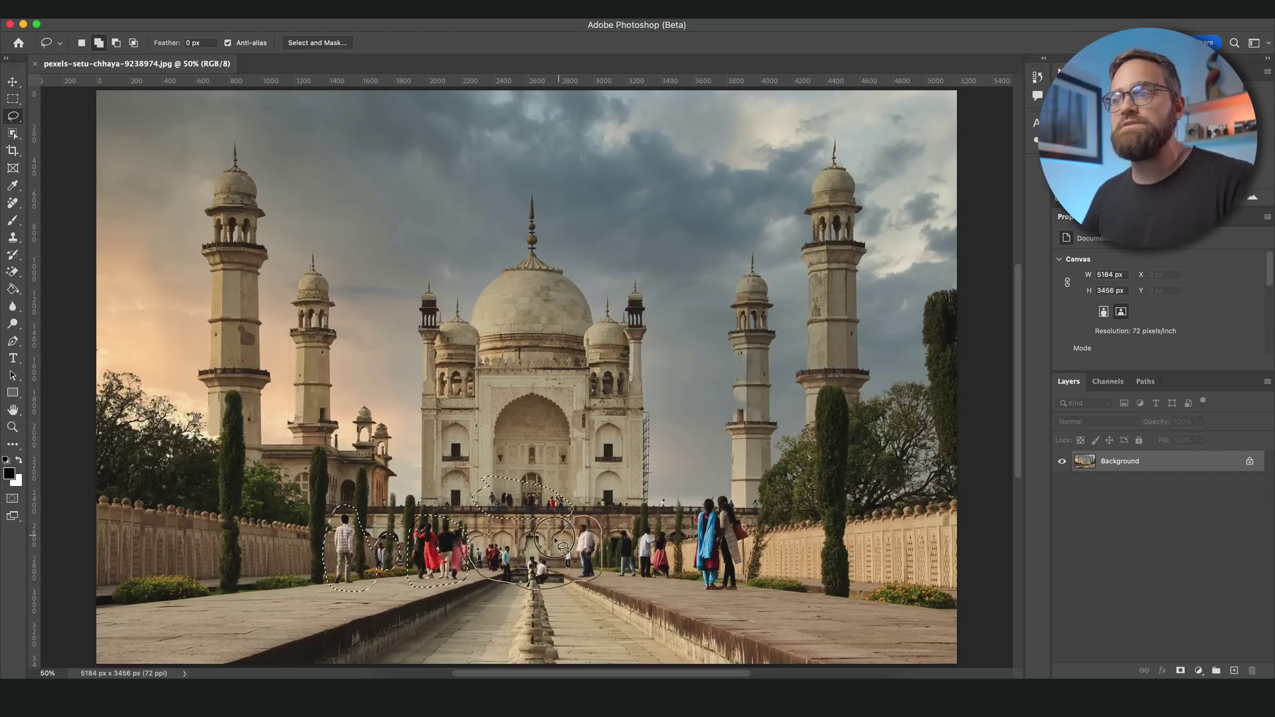
{"action": "mouse_move", "coordinate": [557, 540]}
{"action": "left_mouse_down"}
{"action": "mouse_move", "coordinate": [625, 505]}
{"action": "mouse_move", "coordinate": [611, 525]}
{"action": "left_mouse_up"}
{"action": "left_click_drag", "start_coordinate": [611, 525], "coordinate": [621, 571]}
{"action": "left_click_drag", "start_coordinate": [619, 519], "coordinate": [618, 521]}
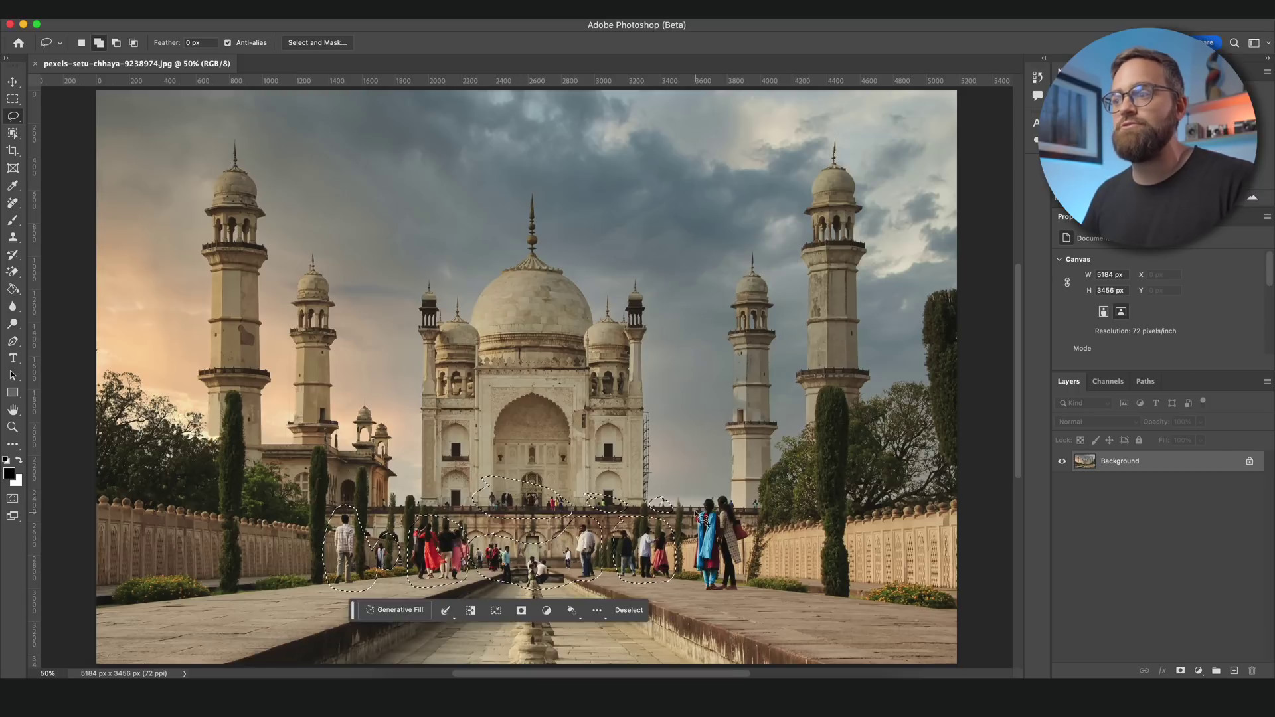
{"action": "mouse_move", "coordinate": [694, 542]}
{"action": "left_mouse_down"}
{"action": "mouse_move", "coordinate": [750, 598]}
{"action": "mouse_move", "coordinate": [696, 525]}
{"action": "left_mouse_up"}
Run Generative Fill with an empty prompt to remove them, choosing variation 3/3.
{"action": "left_click", "coordinate": [451, 617]}
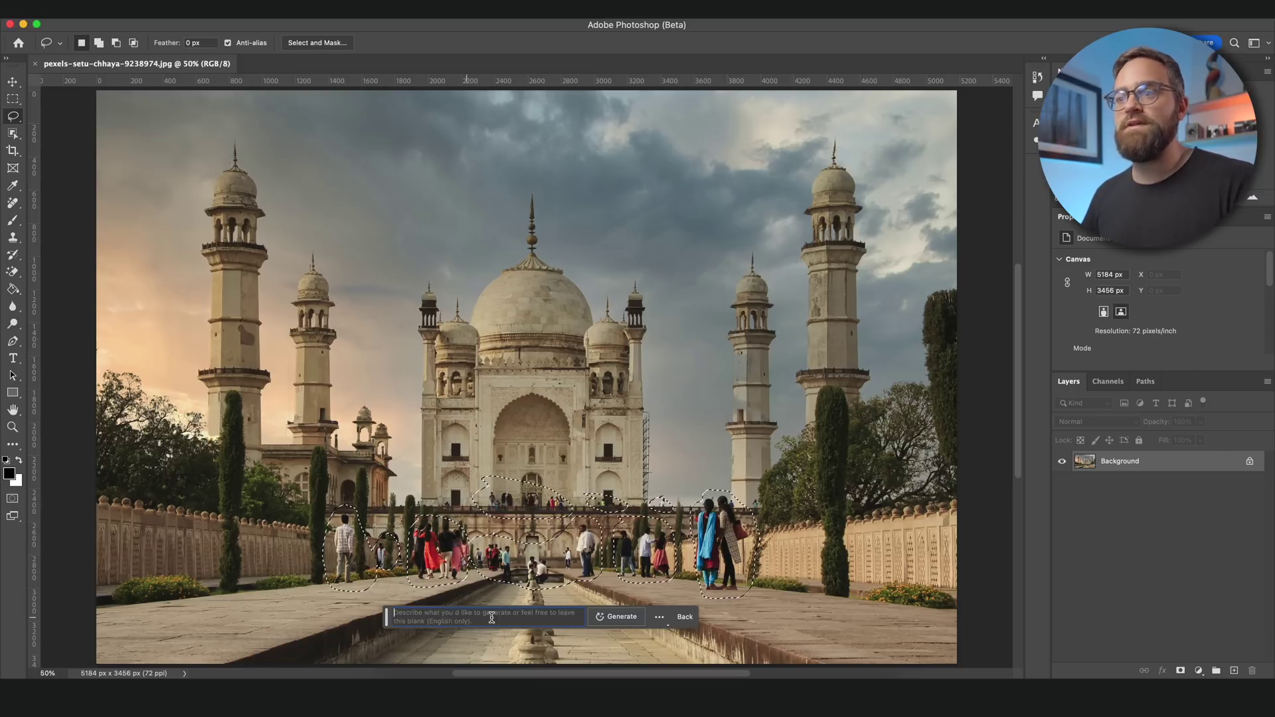
{"action": "left_click", "coordinate": [608, 618]}
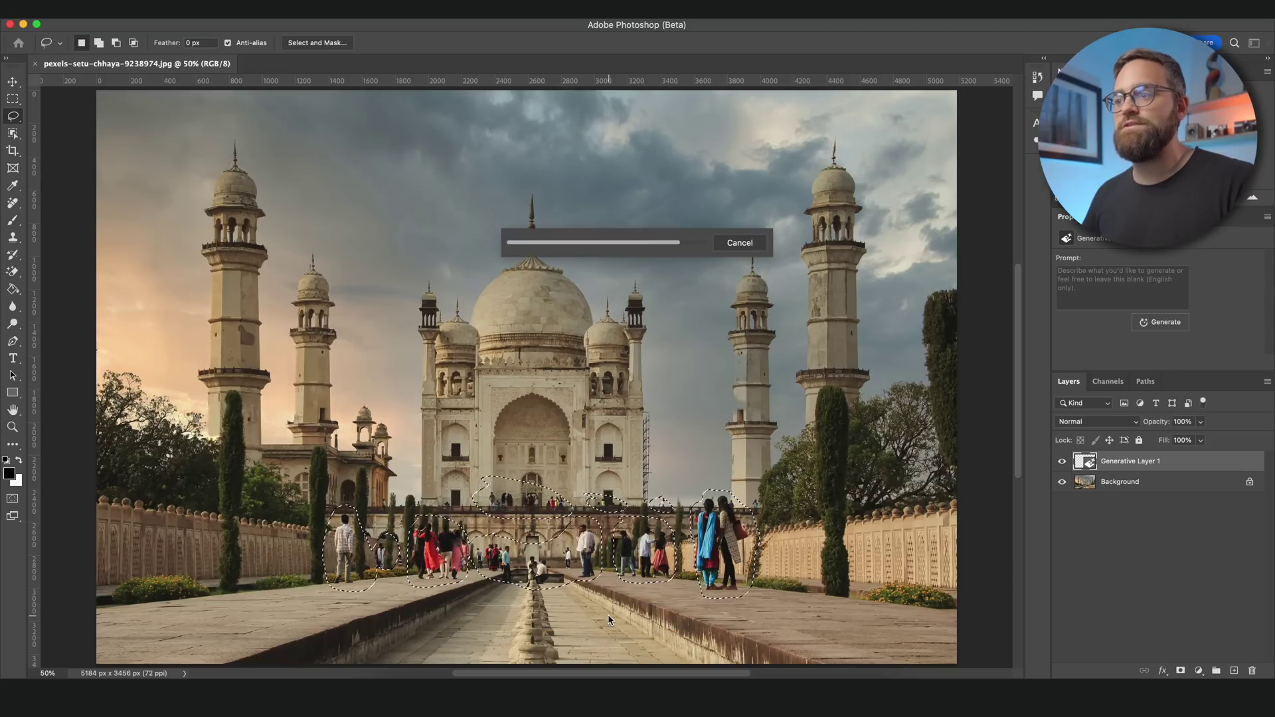
{"action": "left_click", "coordinate": [520, 622]}
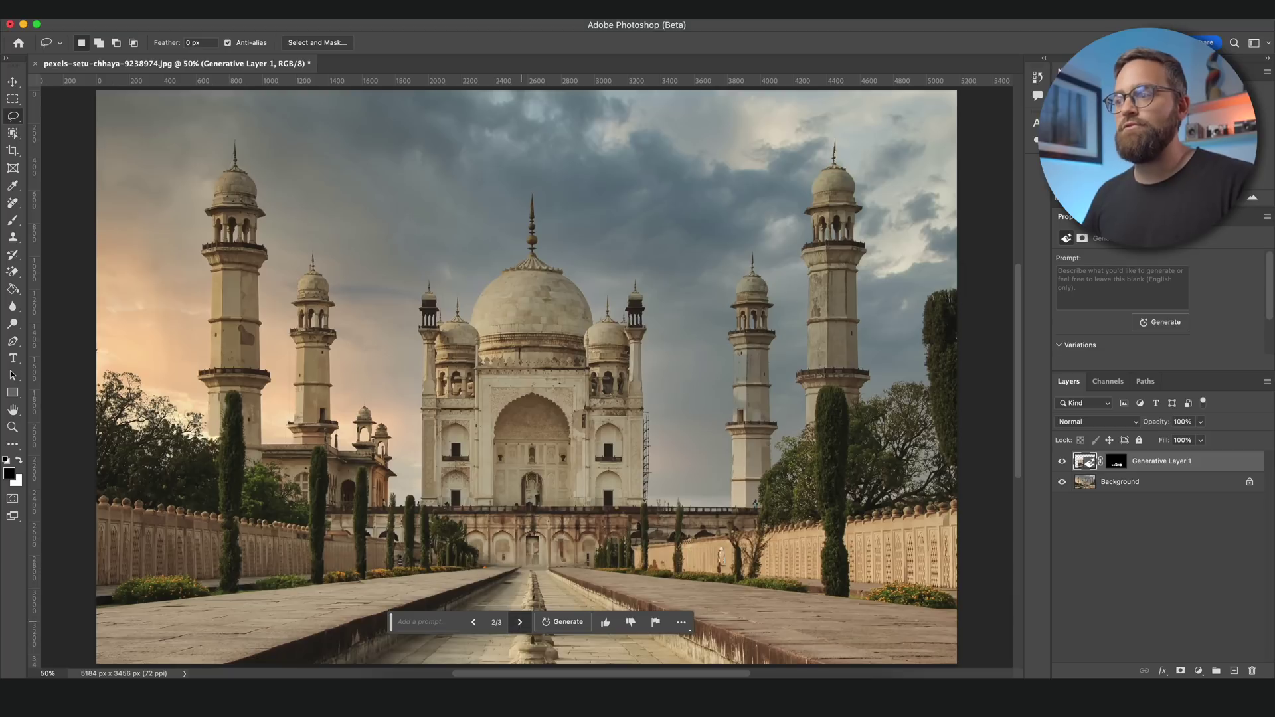
{"action": "left_click", "coordinate": [520, 622]}
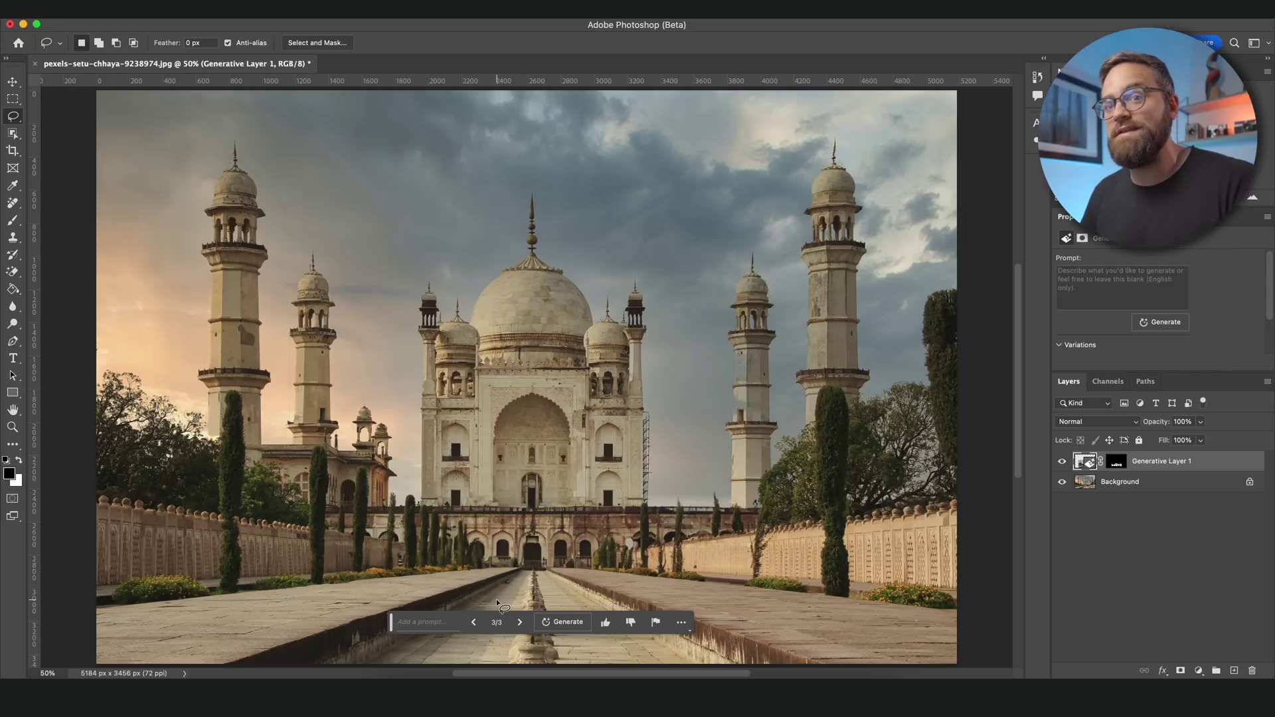
Select the central channel and generate reflective water with a 'teflection' prompt, viewing the next variation.
{"action": "left_click", "coordinate": [261, 664]}
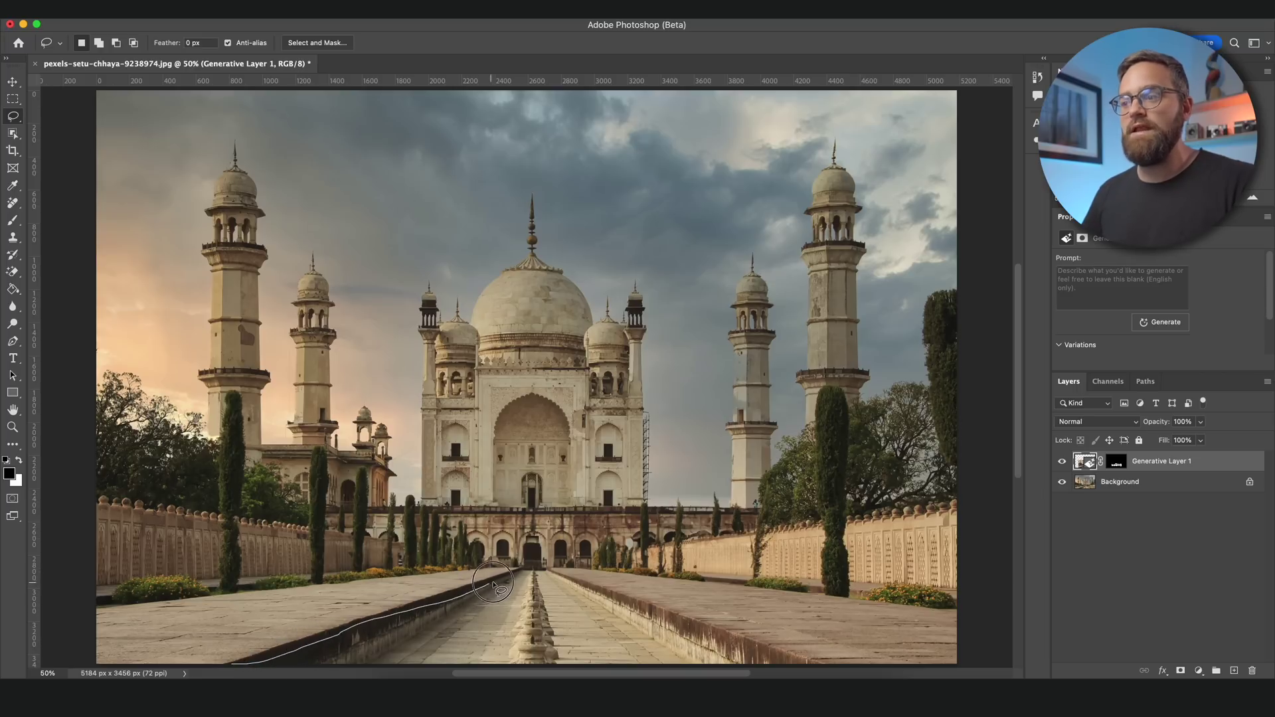
{"action": "left_click_drag", "start_coordinate": [804, 674], "coordinate": [804, 670]}
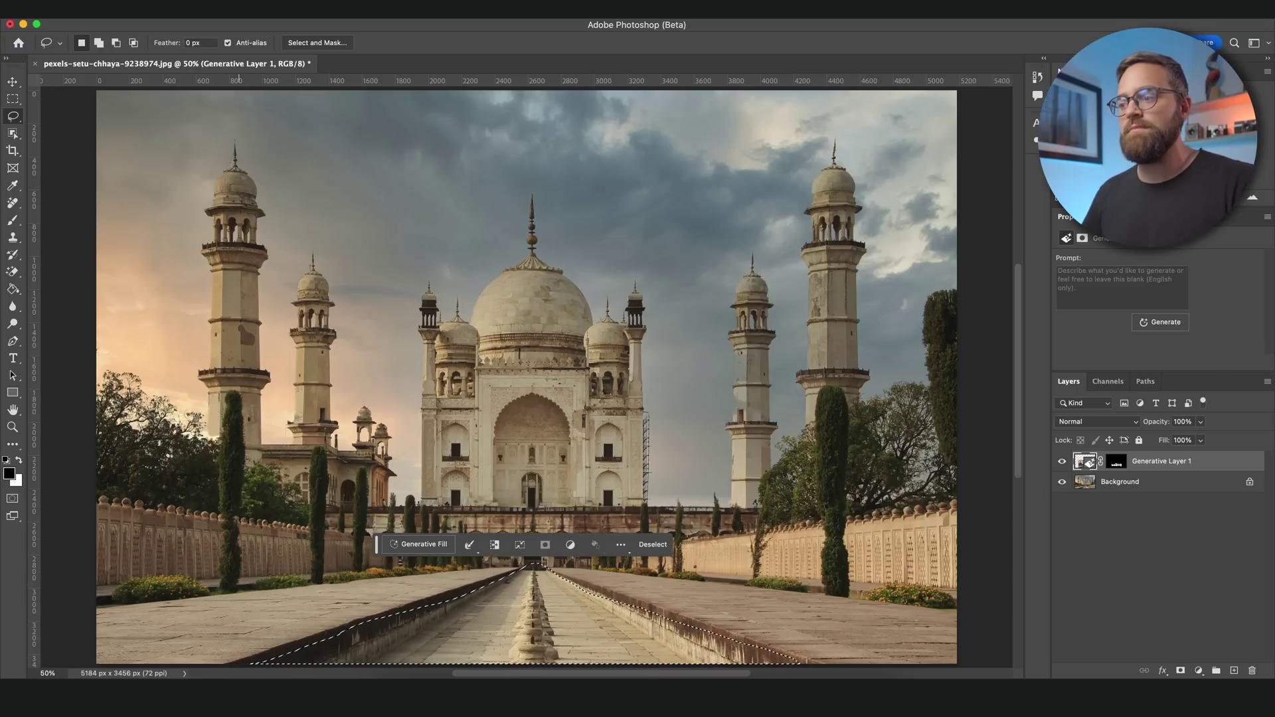
{"action": "left_click", "coordinate": [418, 546]}
{"action": "type", "text": "teflecti"}
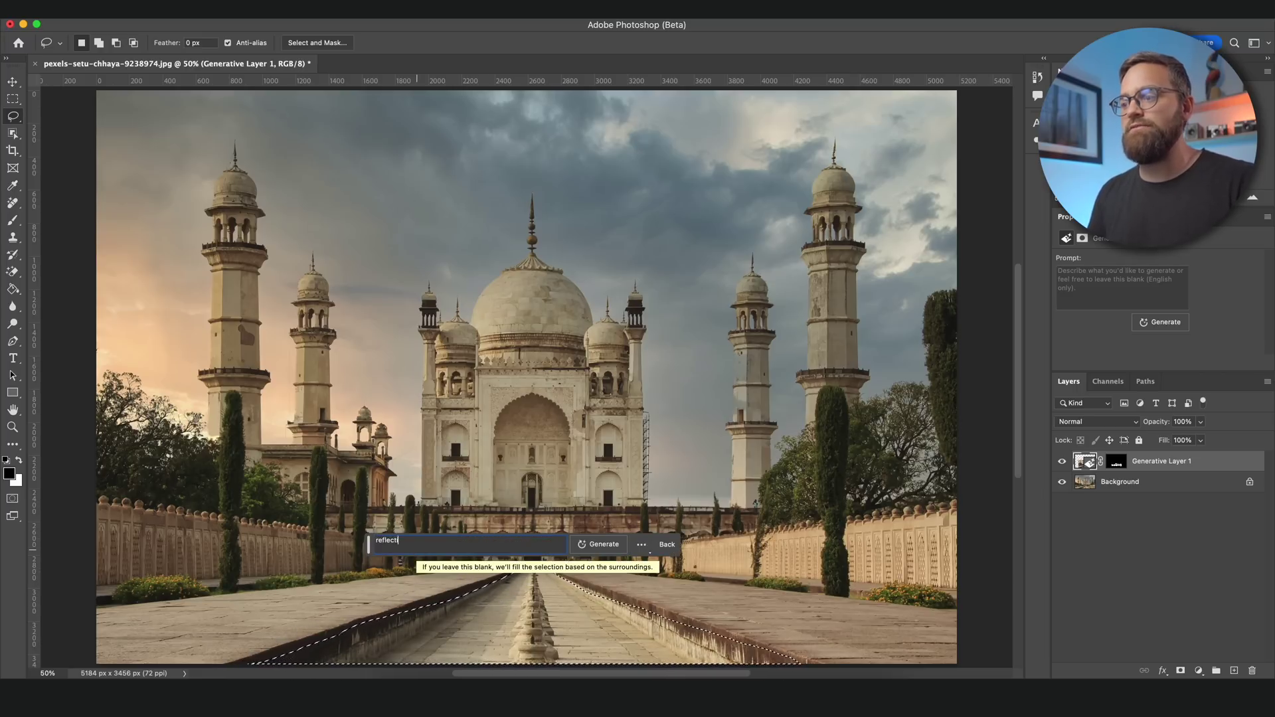
{"action": "type", "text": "on"}
{"action": "left_click", "coordinate": [600, 545]}
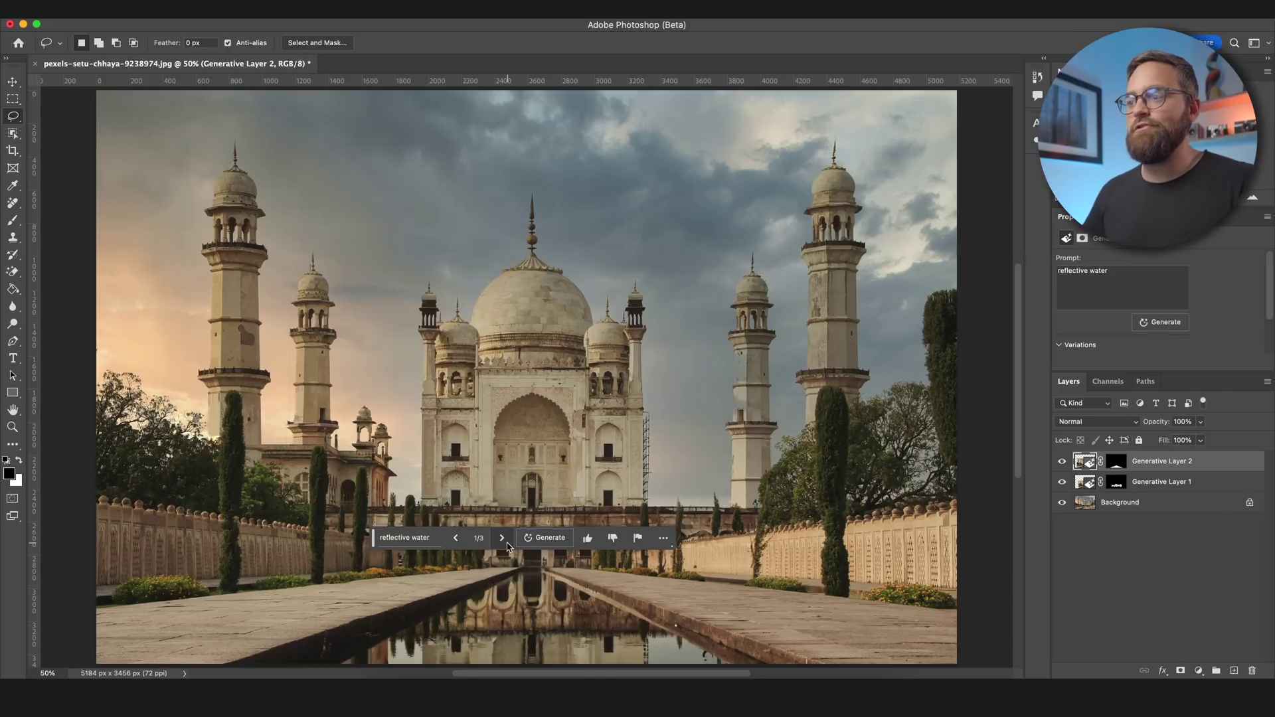
{"action": "left_click", "coordinate": [503, 540]}
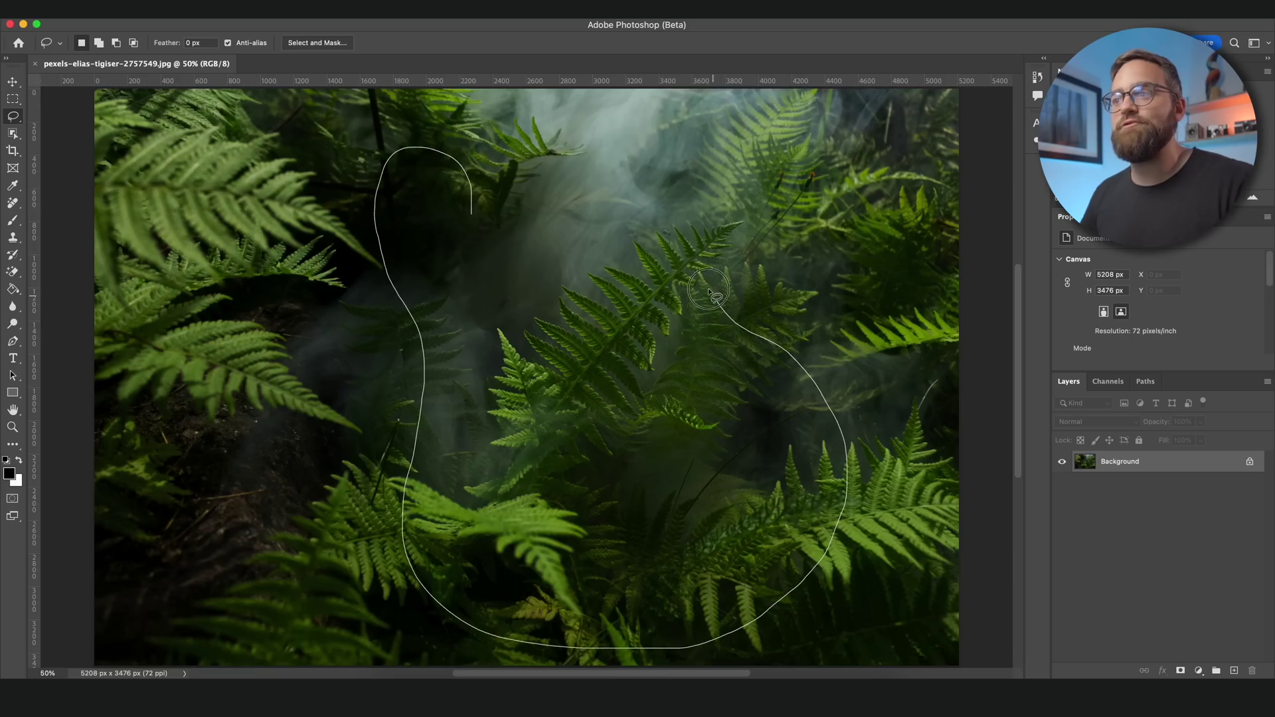
Outline an area among the ferns, generate a 'tiger' there, and show the third variation.
{"action": "left_click_drag", "start_coordinate": [468, 212], "coordinate": [471, 211]}
{"action": "left_click", "coordinate": [505, 113]}
{"action": "type", "text": "tiger"}
{"action": "left_click", "coordinate": [683, 113]}
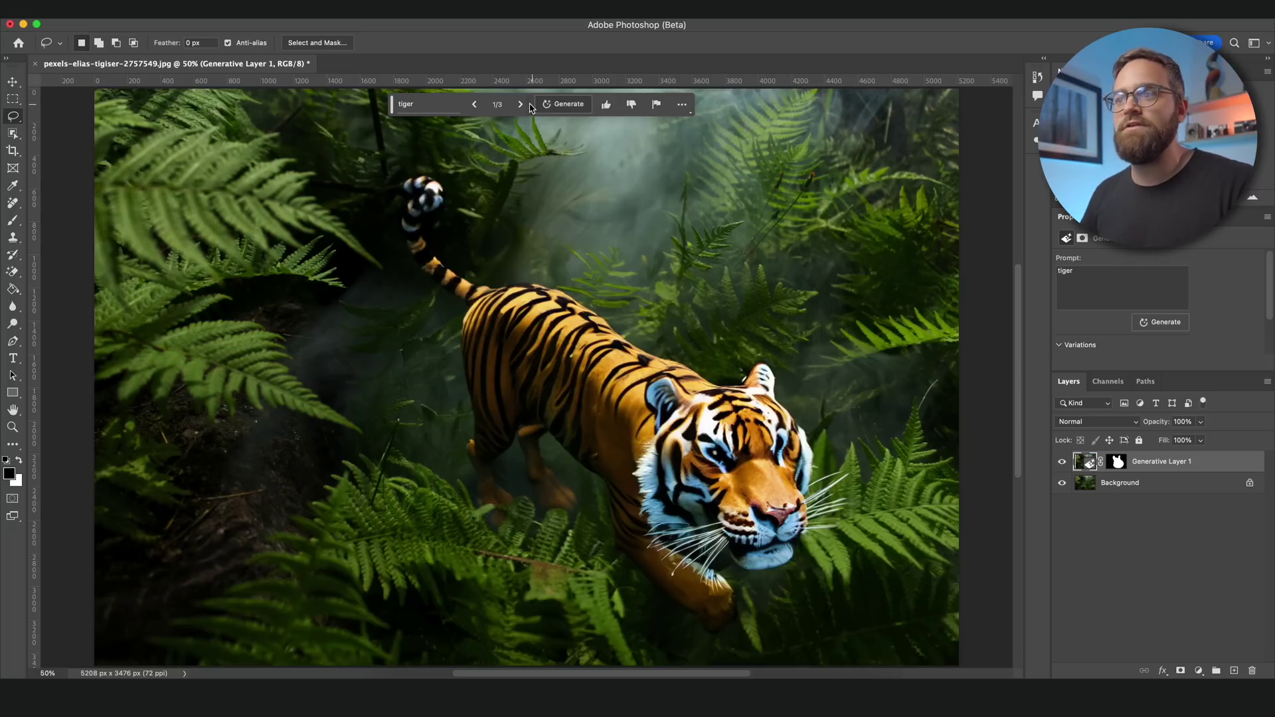
{"action": "left_click", "coordinate": [522, 105]}
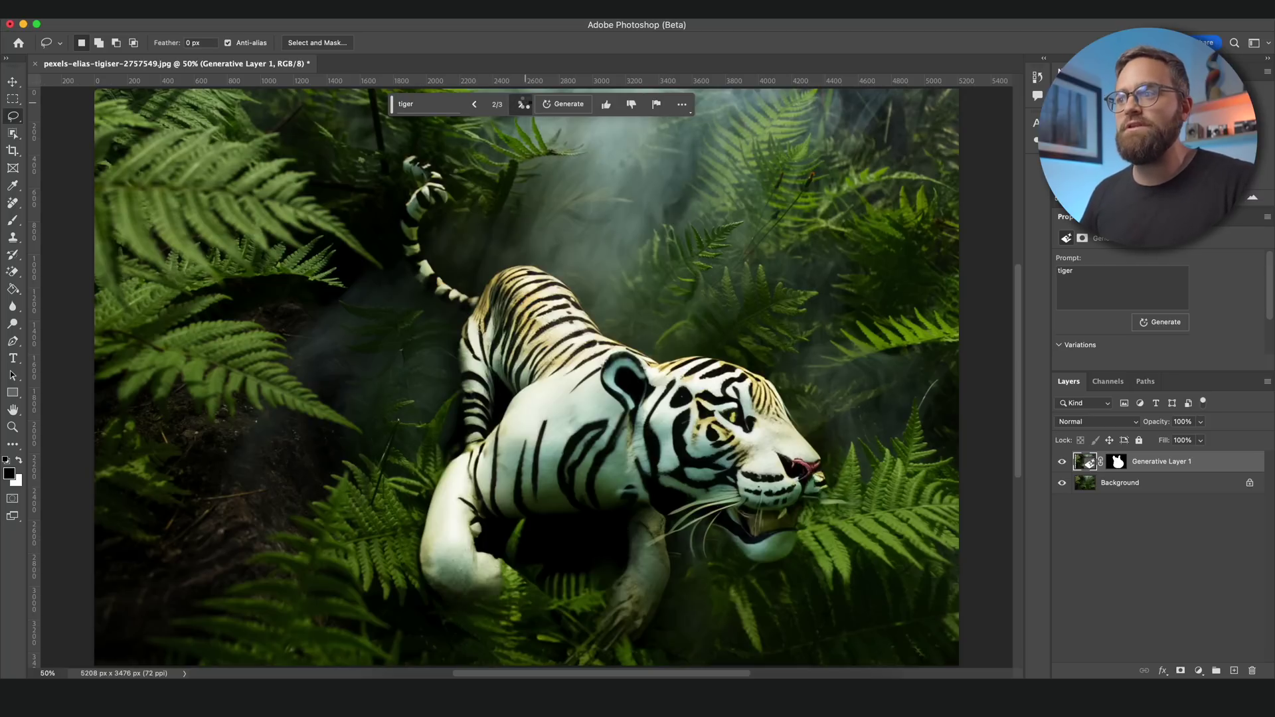
{"action": "left_click", "coordinate": [524, 105]}
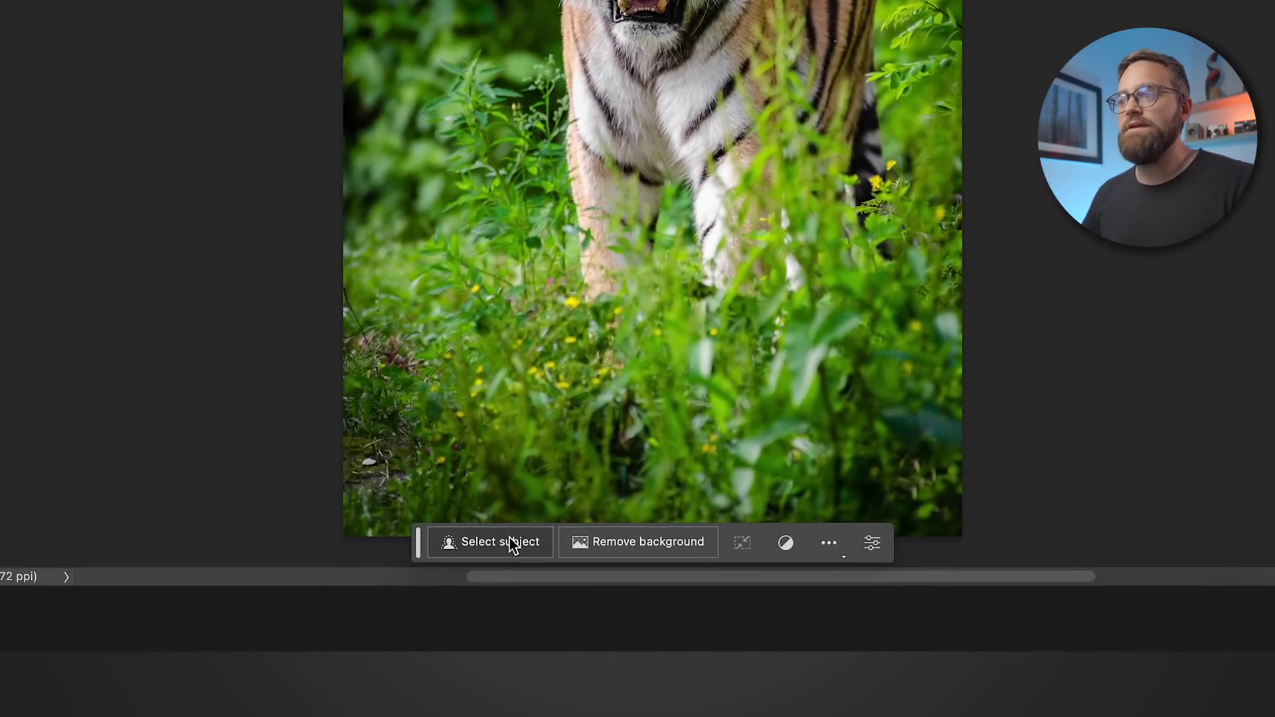
Select the tiger subject and paste it into the fern scene.
{"action": "left_click", "coordinate": [447, 653]}
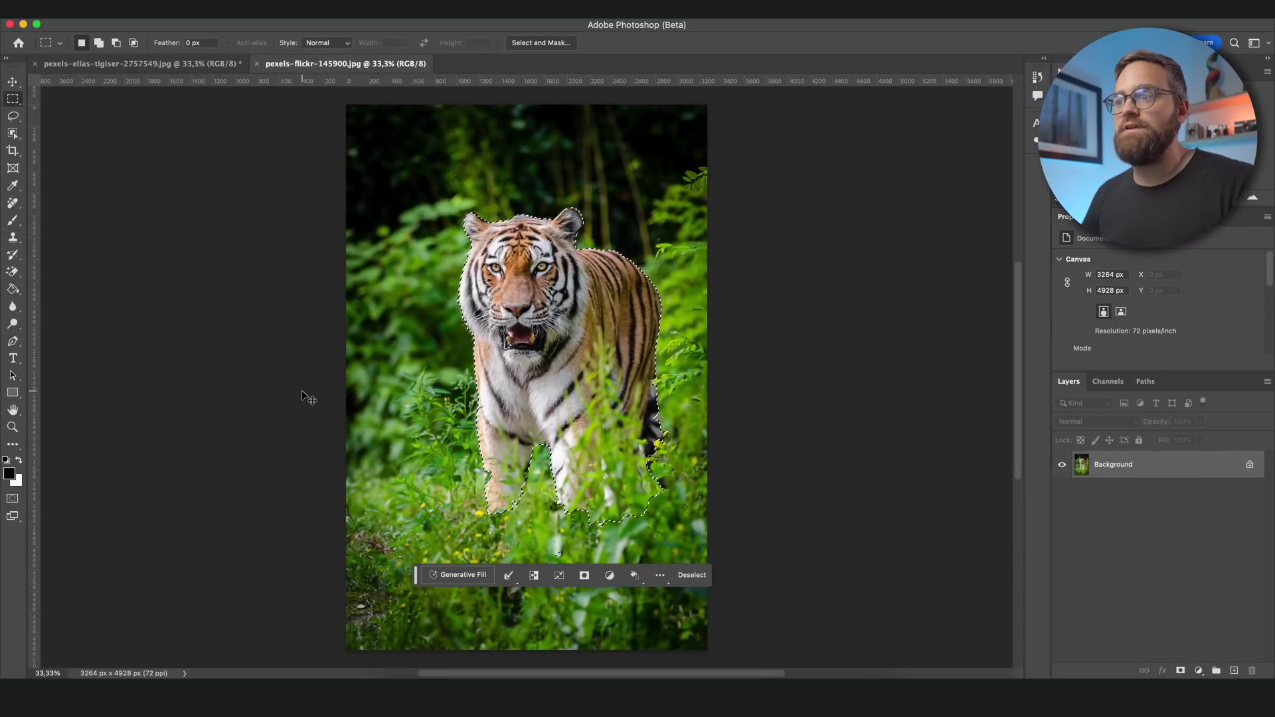
{"action": "left_click", "coordinate": [164, 64]}
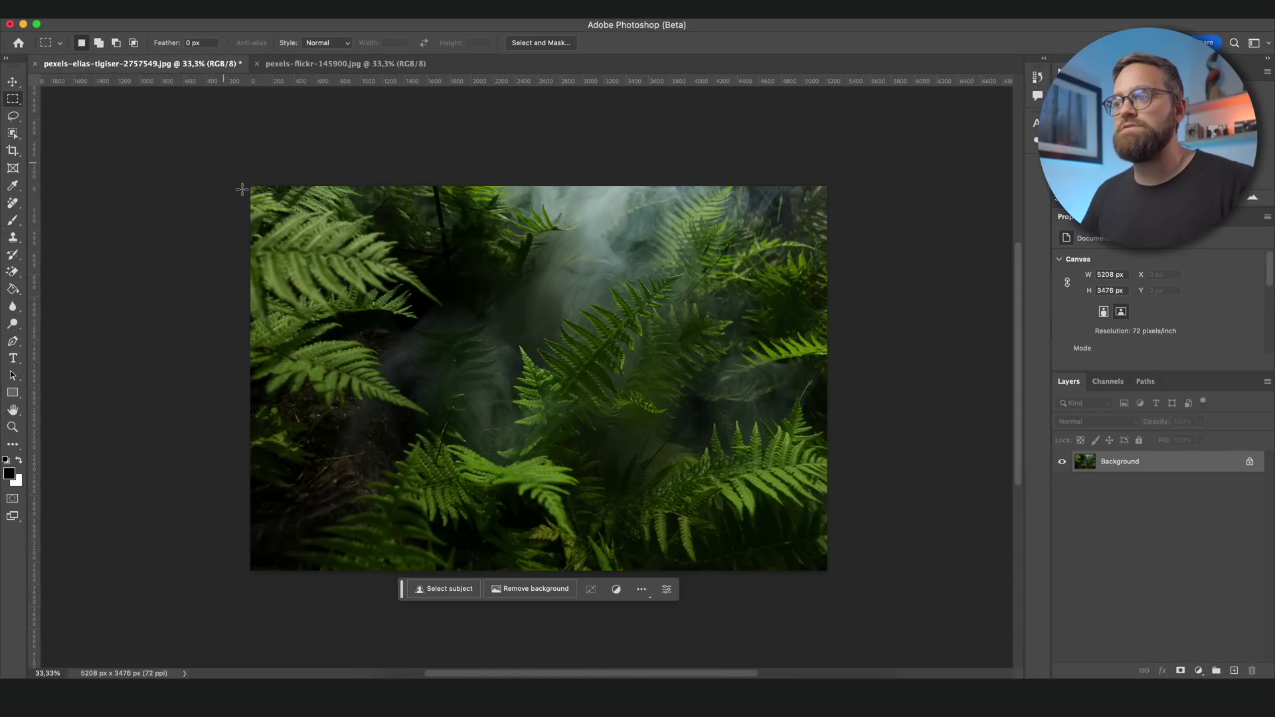
{"action": "key", "text": "super+v"}
Scale the pasted tiger to about 119%, move it near the centre, and enter Quick Mask.
{"action": "key", "text": "super+t"}
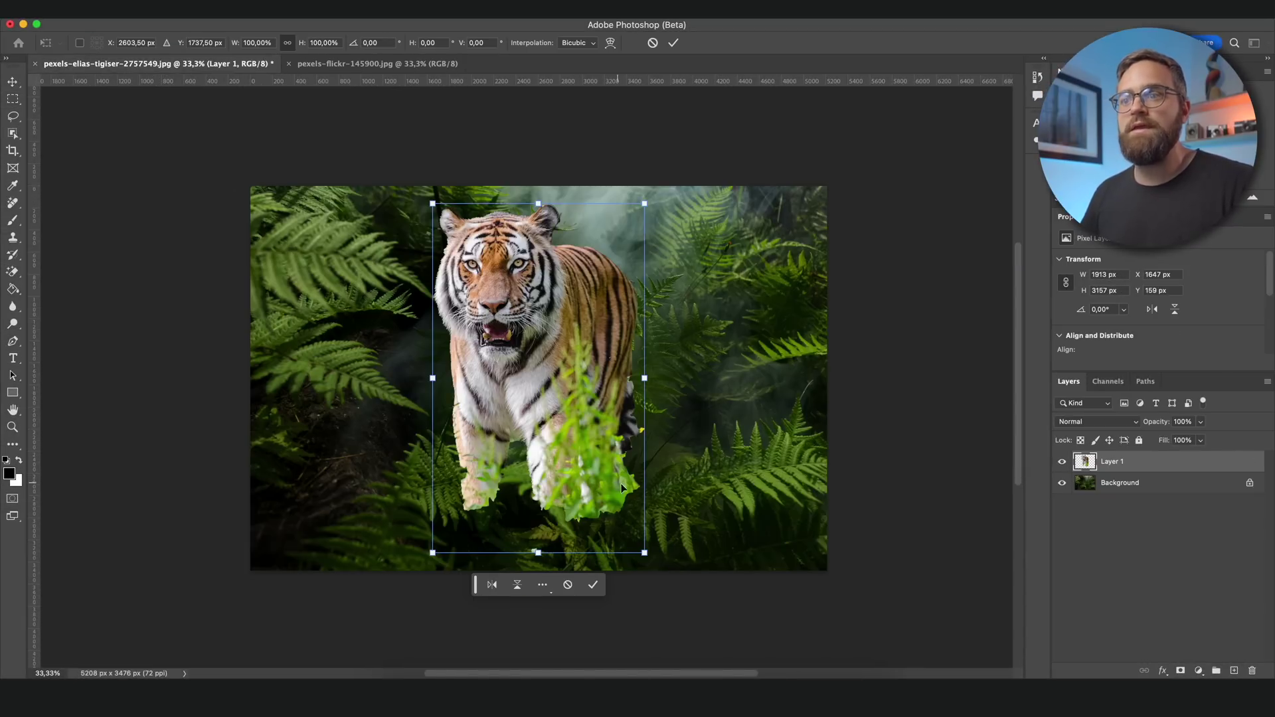
{"action": "left_click_drag", "start_coordinate": [649, 546], "coordinate": [662, 582]}
{"action": "left_click_drag", "start_coordinate": [625, 447], "coordinate": [655, 478]}
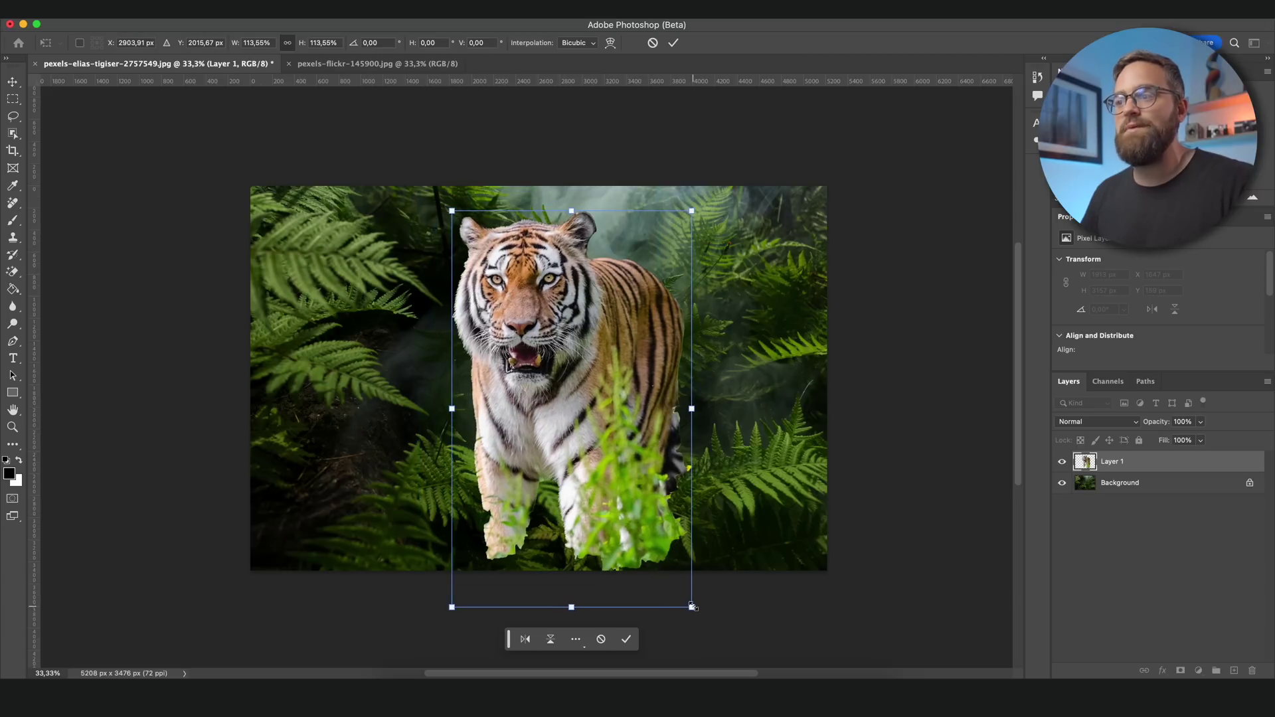
{"action": "left_click_drag", "start_coordinate": [693, 607], "coordinate": [703, 618]}
{"action": "left_click_drag", "start_coordinate": [638, 437], "coordinate": [646, 490]}
{"action": "key", "text": "Return"}
{"action": "key", "text": "m"}
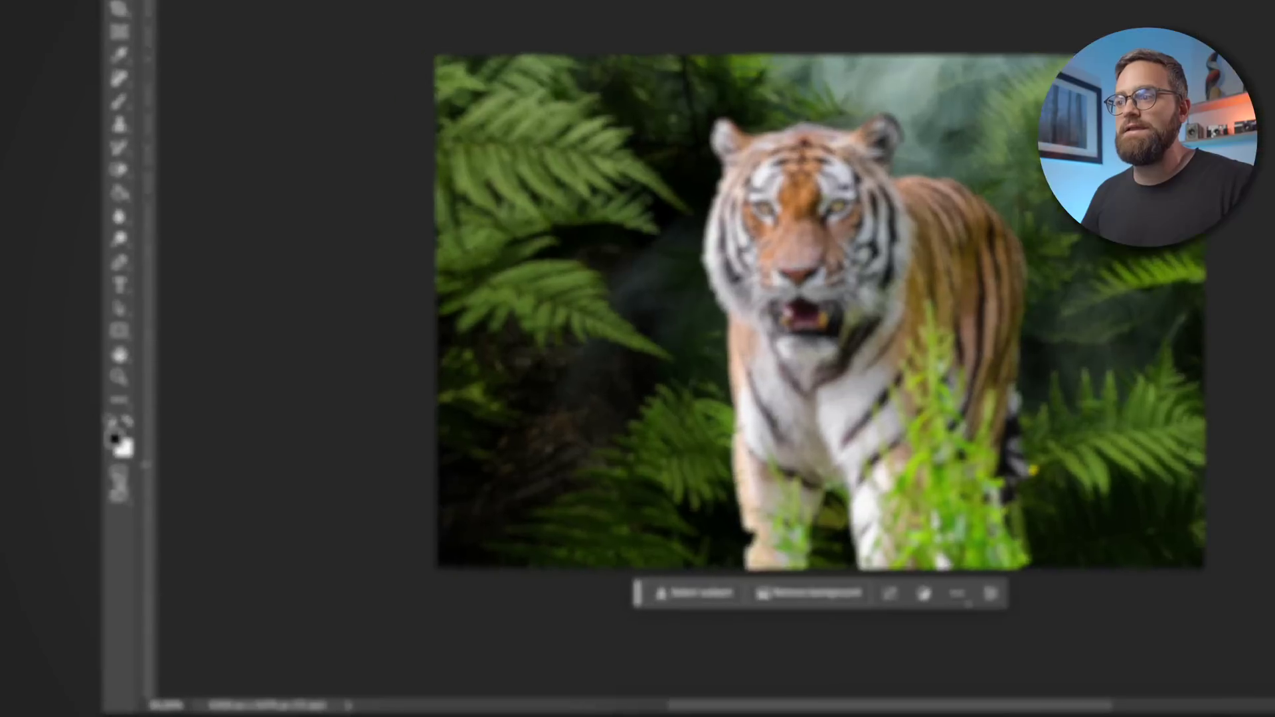
{"action": "key", "text": "q"}
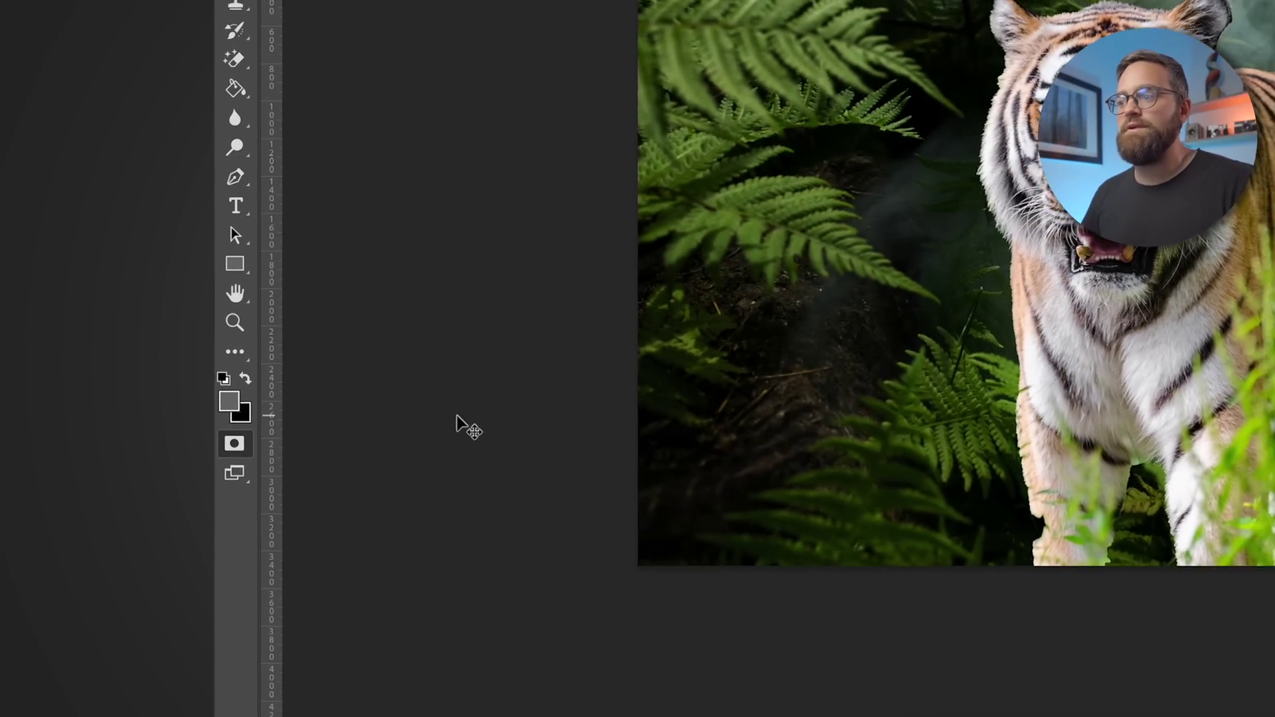
Fill the Quick Mask, set the foreground to white (brightness 100), and brush around the tiger.
{"action": "key", "text": "super+BackSpace"}
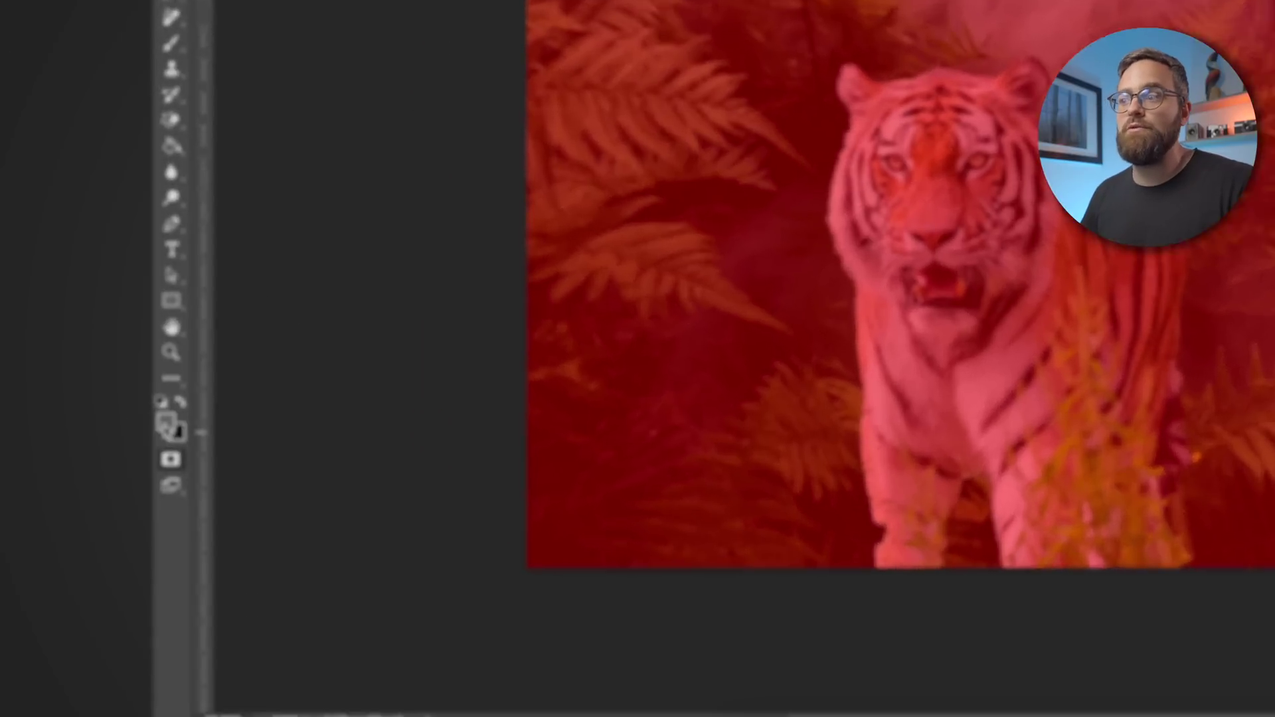
{"action": "left_click", "coordinate": [9, 474]}
{"action": "left_click", "coordinate": [841, 341]}
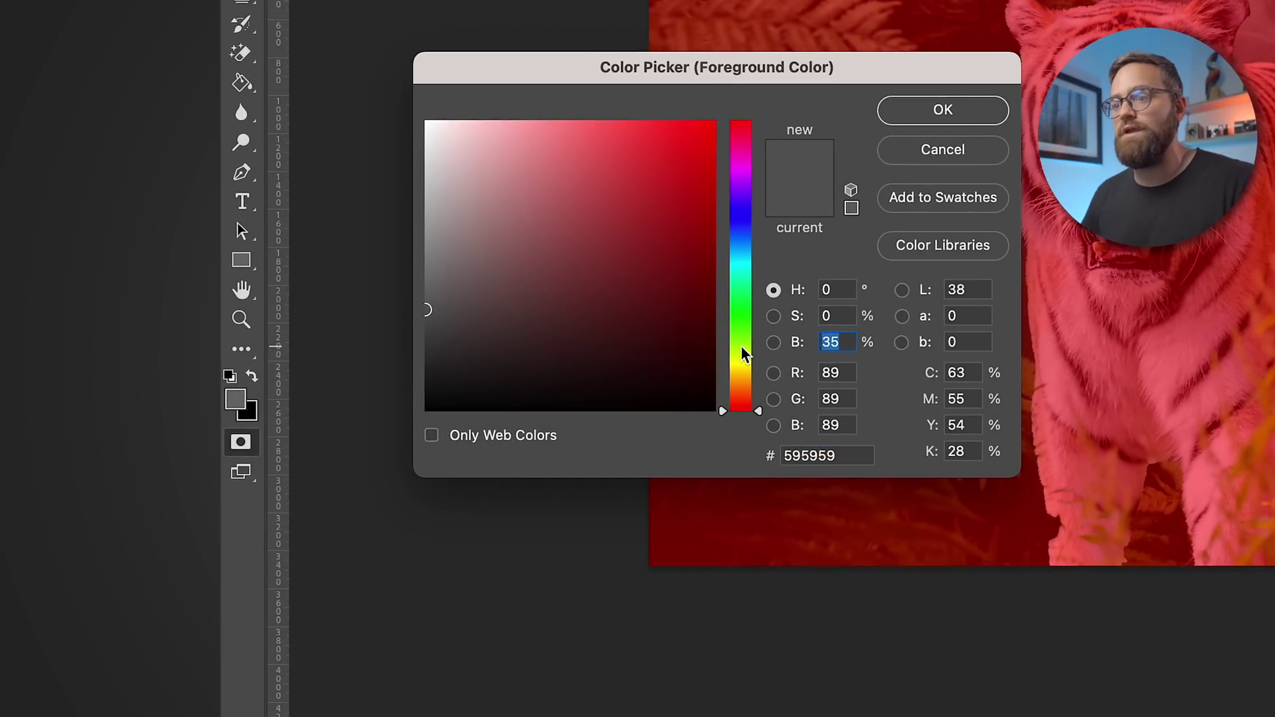
{"action": "type", "text": "100"}
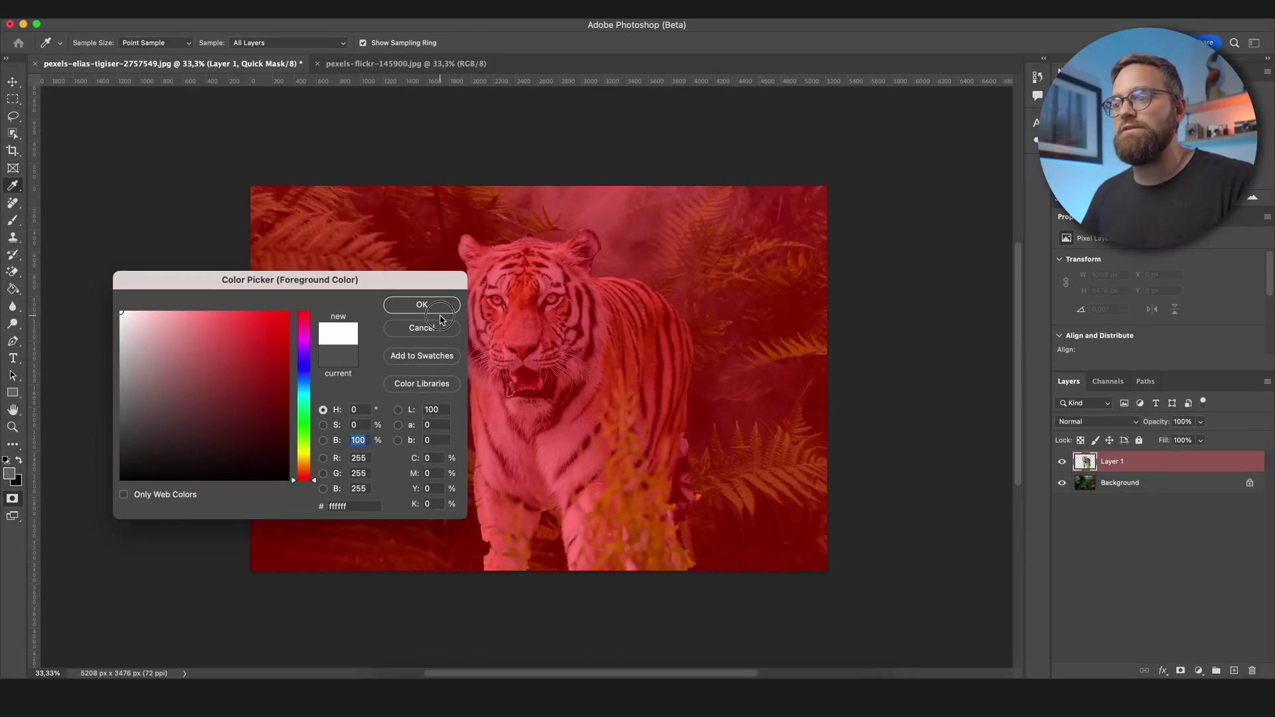
{"action": "left_click", "coordinate": [440, 312]}
{"action": "key", "text": "b"}
{"action": "mouse_move", "coordinate": [477, 566]}
{"action": "left_mouse_down"}
{"action": "mouse_move", "coordinate": [461, 393]}
{"action": "mouse_move", "coordinate": [442, 323]}
{"action": "mouse_move", "coordinate": [419, 314]}
{"action": "mouse_move", "coordinate": [453, 299]}
{"action": "mouse_move", "coordinate": [455, 229]}
{"action": "mouse_move", "coordinate": [594, 224]}
{"action": "mouse_move", "coordinate": [598, 272]}
{"action": "mouse_move", "coordinate": [653, 288]}
{"action": "mouse_move", "coordinate": [689, 348]}
{"action": "mouse_move", "coordinate": [668, 581]}
{"action": "mouse_move", "coordinate": [658, 558]}
{"action": "mouse_move", "coordinate": [595, 548]}
{"action": "mouse_move", "coordinate": [564, 511]}
{"action": "mouse_move", "coordinate": [522, 564]}
{"action": "mouse_move", "coordinate": [518, 509]}
{"action": "left_mouse_up"}
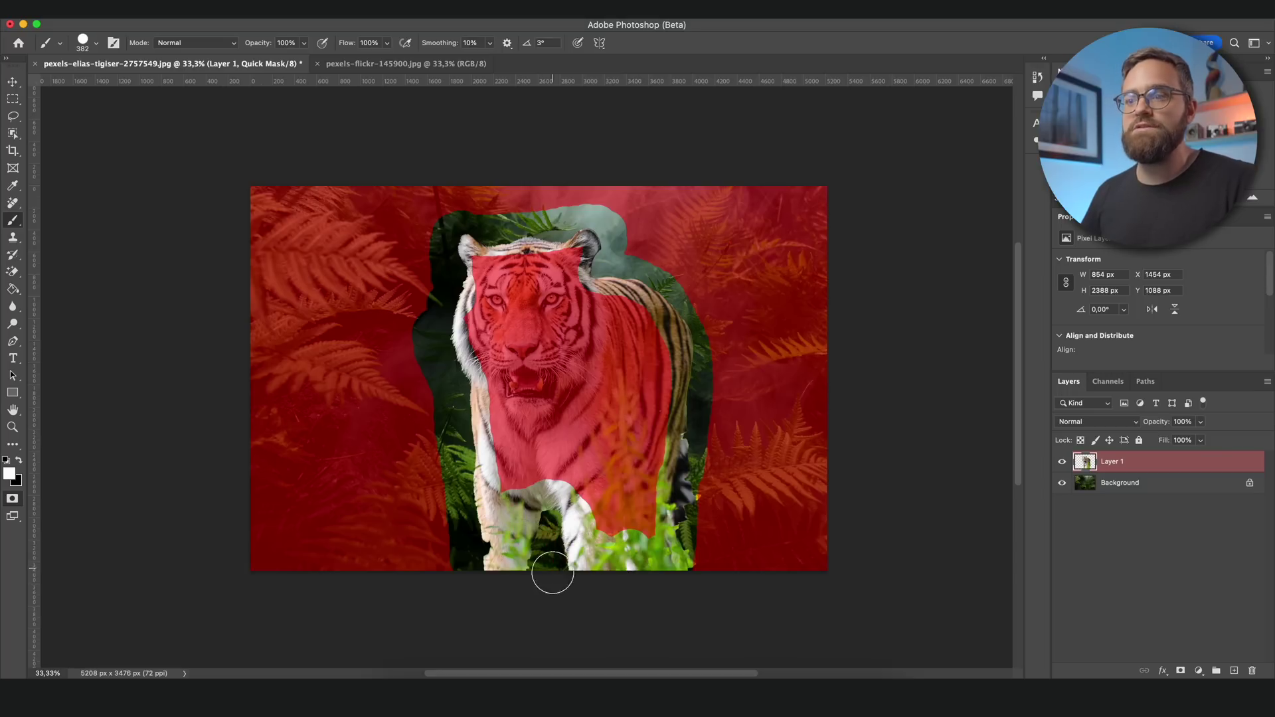
Turn the painted mask into a selection, Generative Fill around the tiger, and pick variation 3/3.
{"action": "key", "text": "q"}
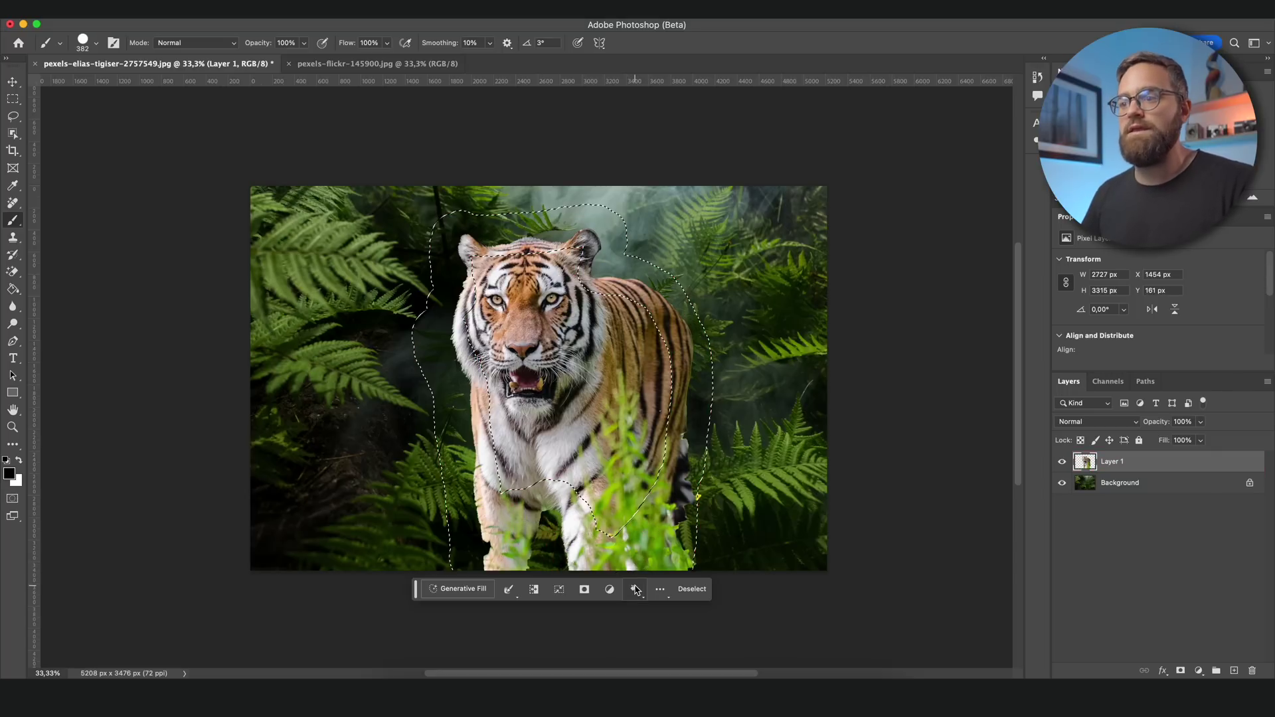
{"action": "left_click", "coordinate": [481, 592]}
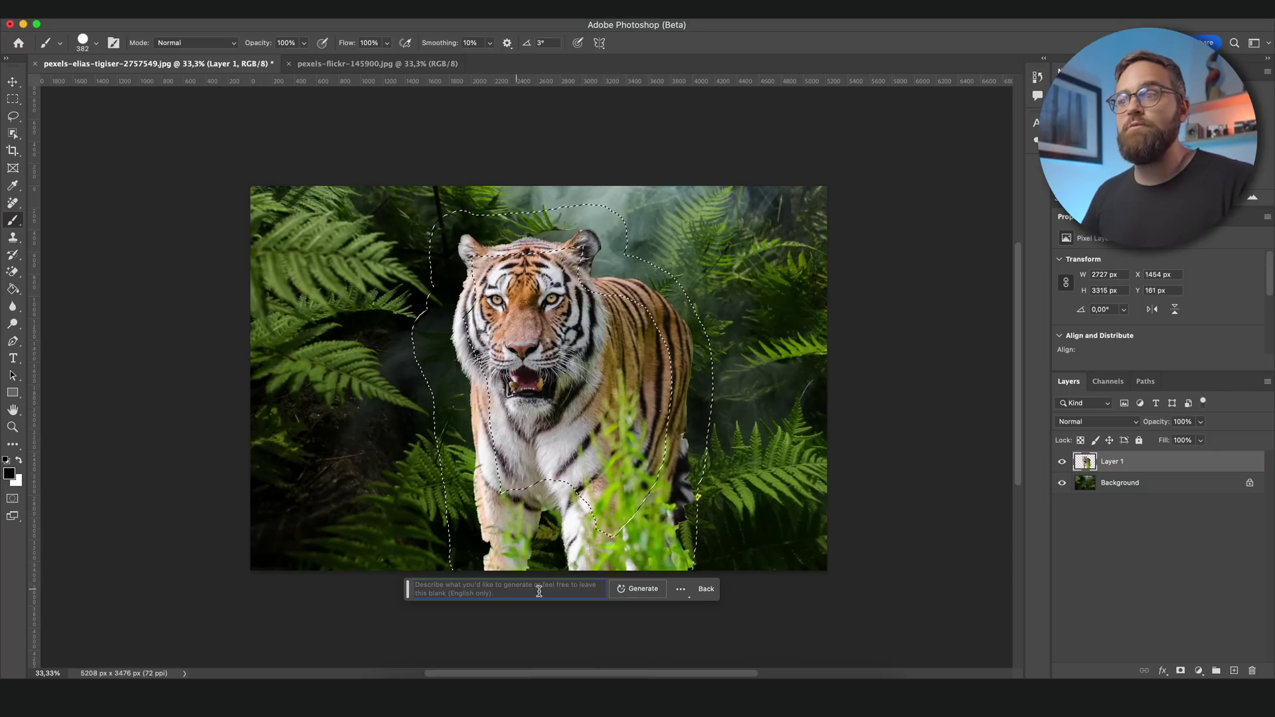
{"action": "left_click", "coordinate": [622, 590]}
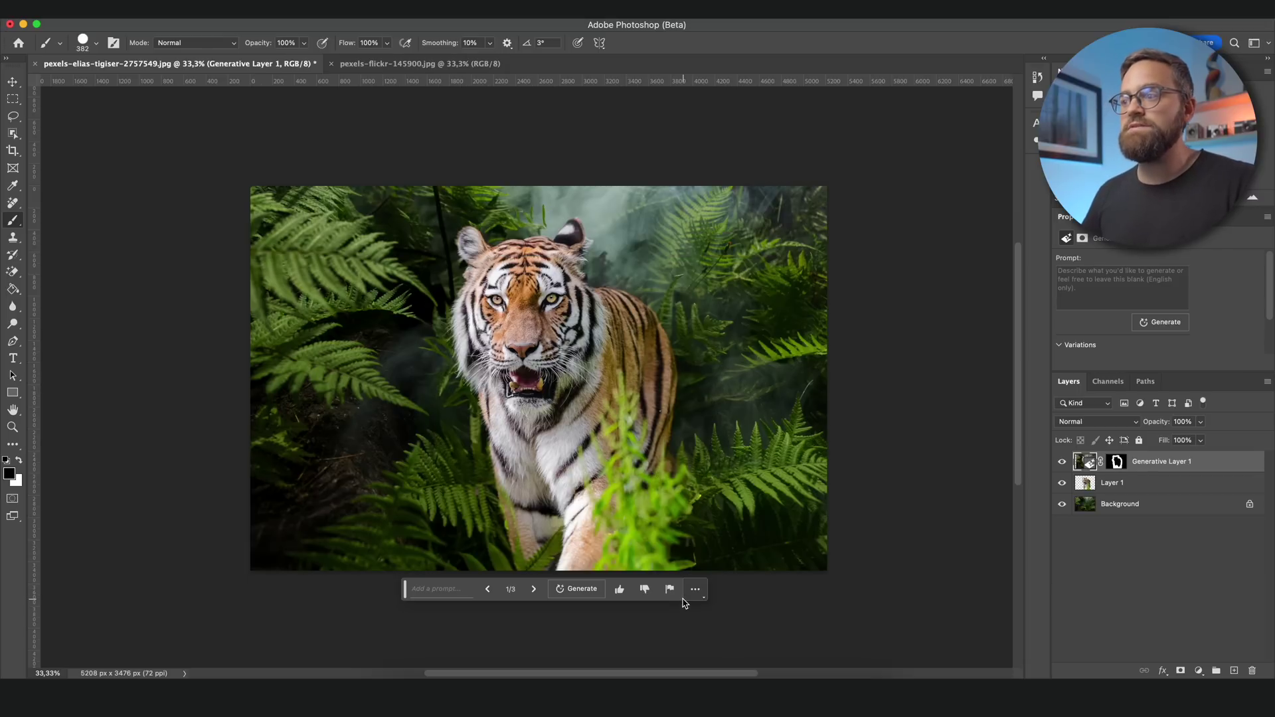
{"action": "left_click", "coordinate": [536, 590]}
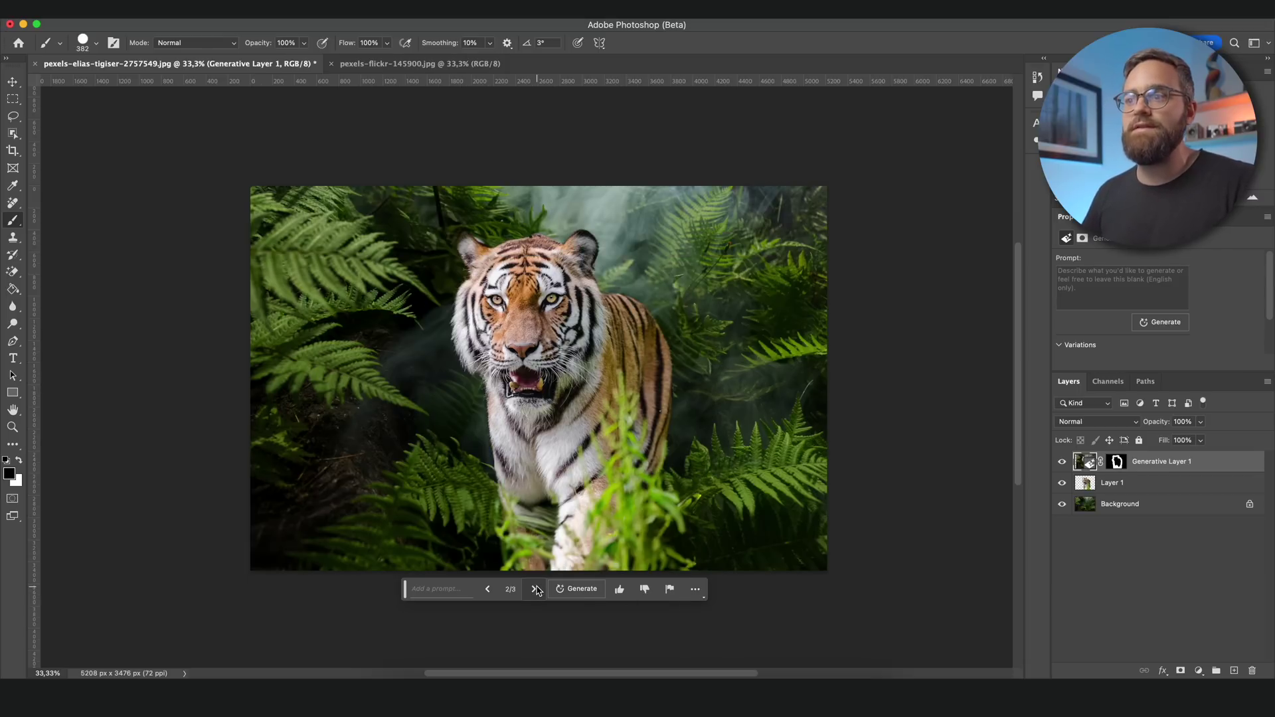
{"action": "left_click", "coordinate": [535, 590]}
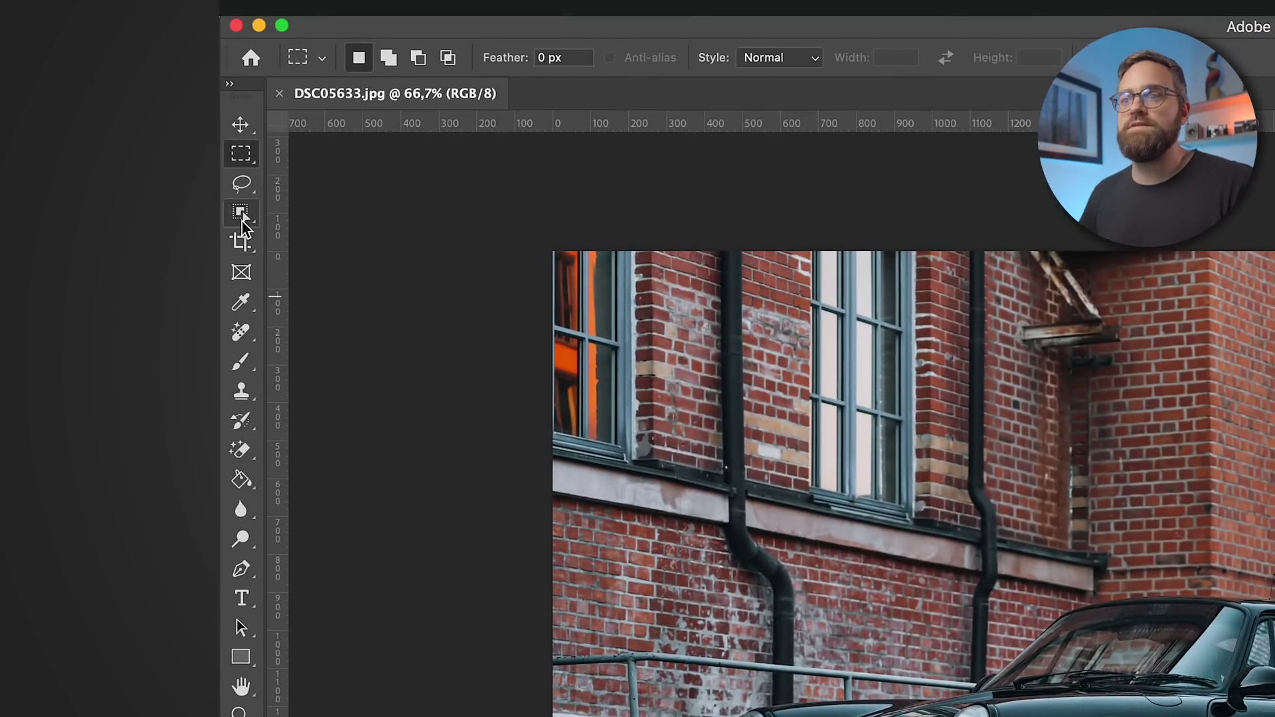
Select the black car with Object Selection and generate a forest road background, showing the third variation.
{"action": "left_click", "coordinate": [242, 213]}
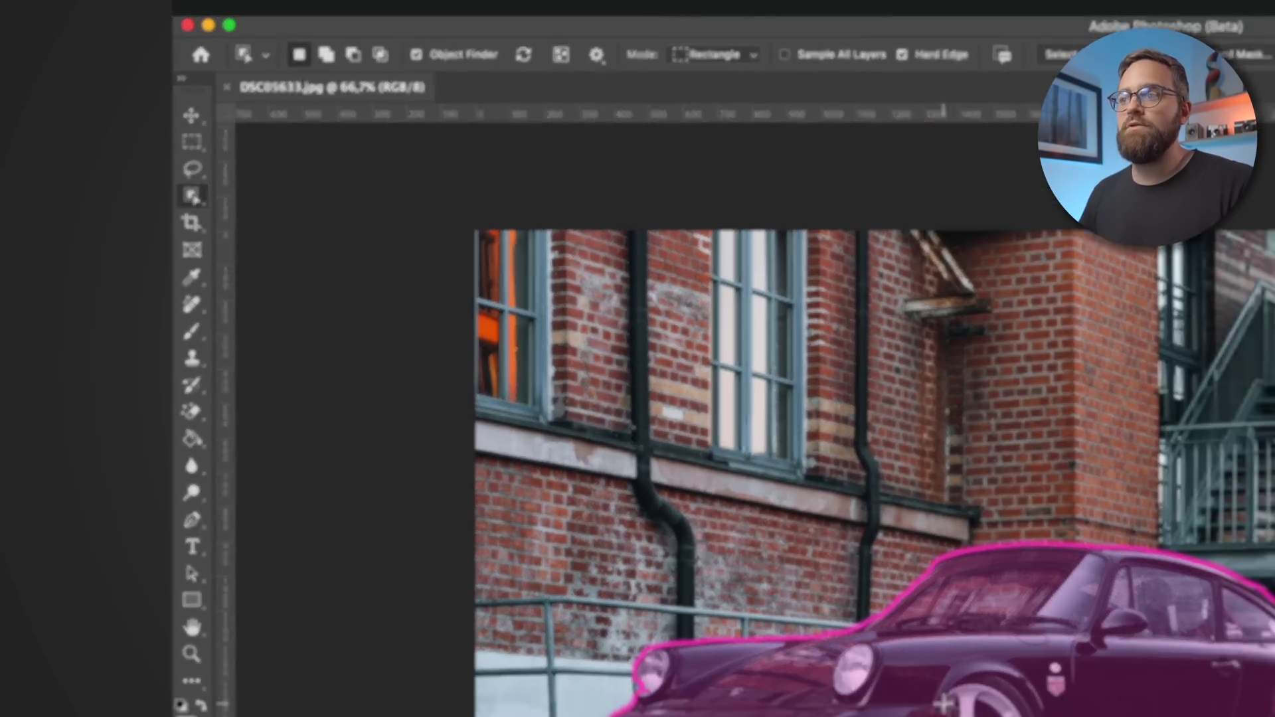
{"action": "left_click", "coordinate": [1096, 664]}
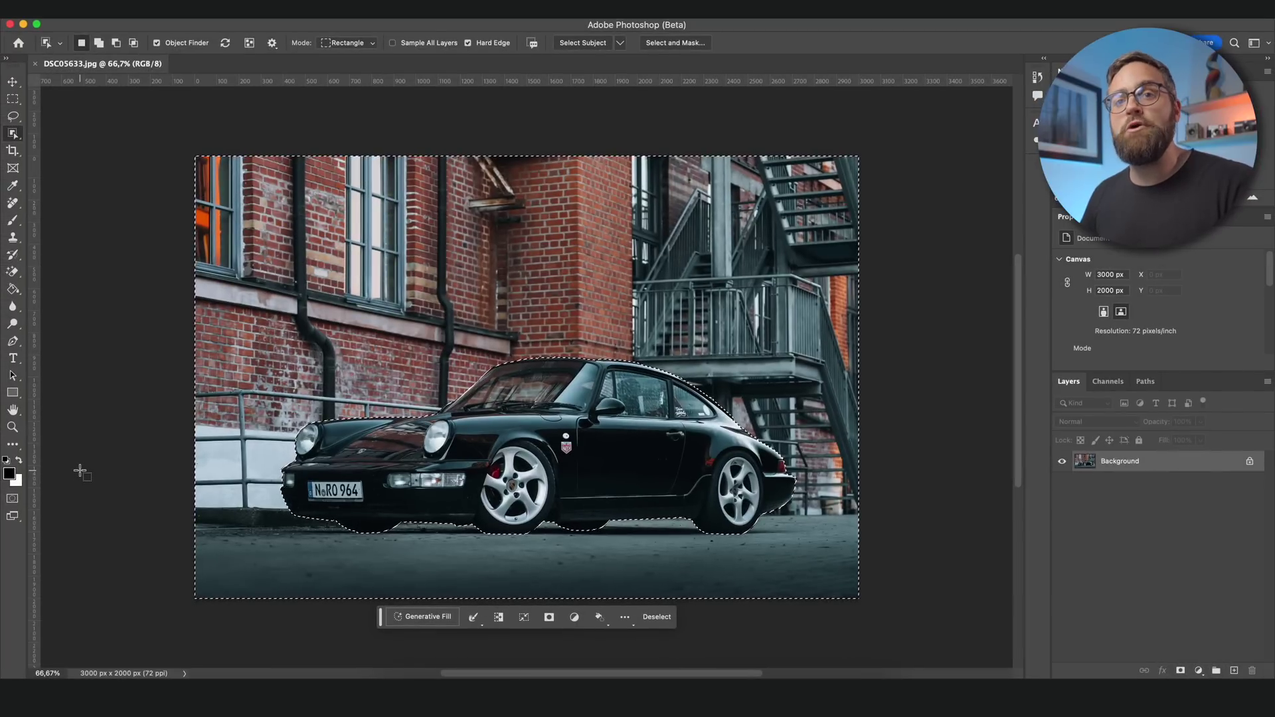
{"action": "left_click", "coordinate": [412, 617]}
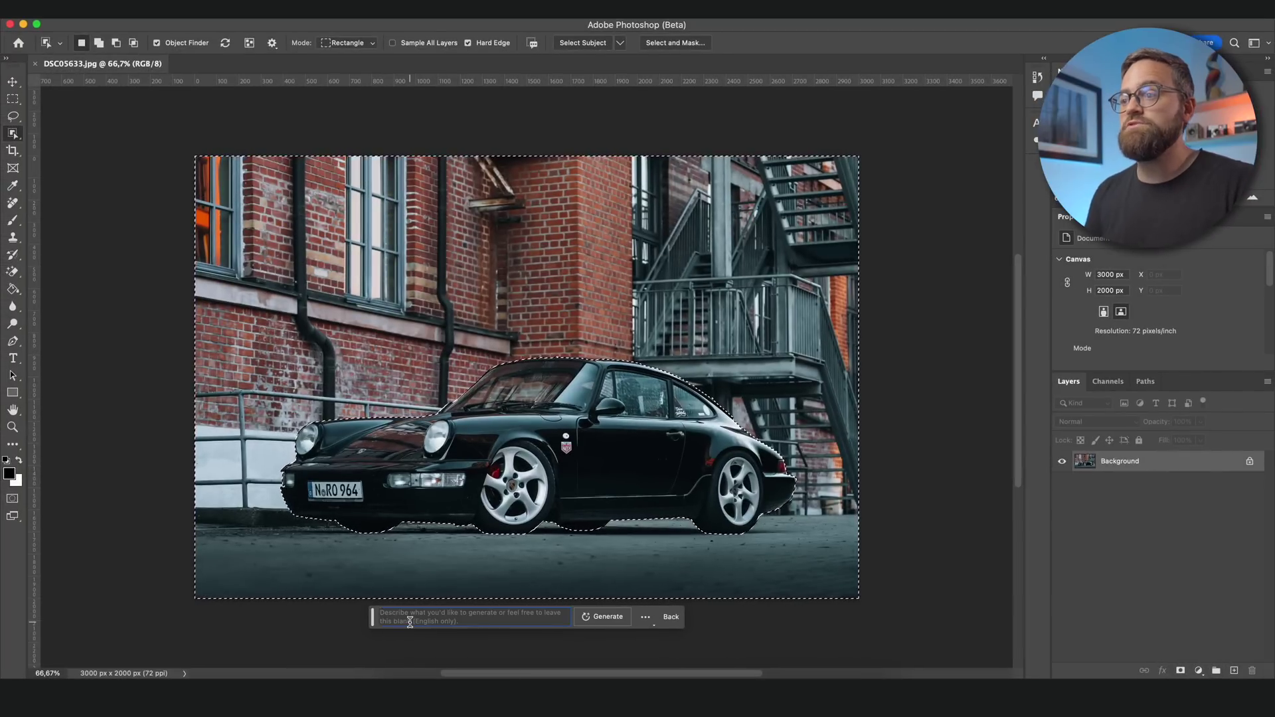
{"action": "left_click", "coordinate": [603, 617]}
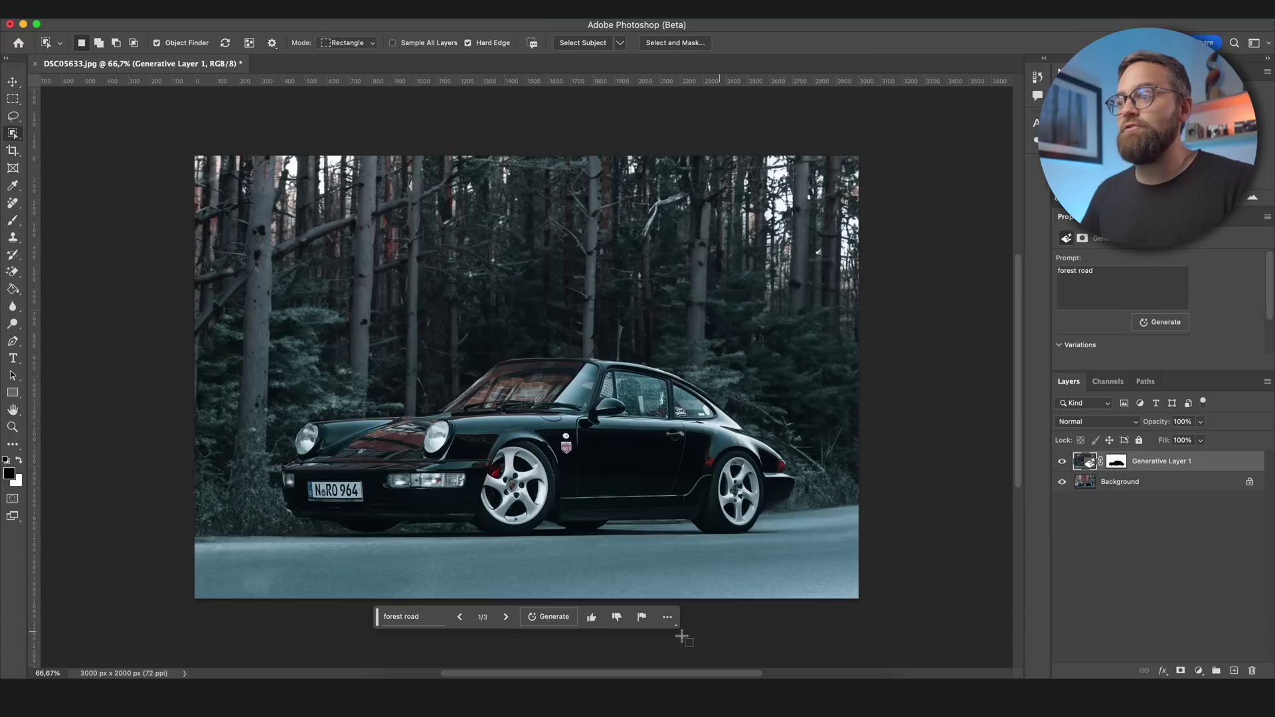
{"action": "left_click", "coordinate": [507, 617]}
{"action": "left_click", "coordinate": [507, 617]}
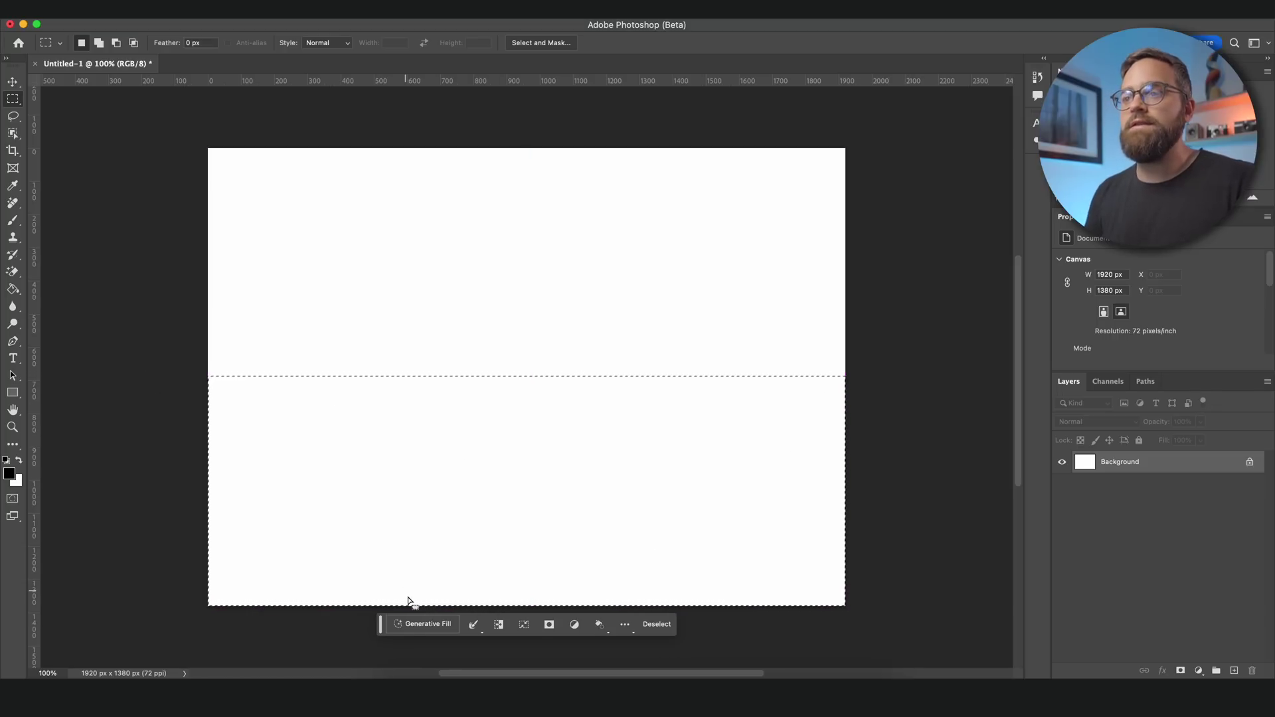
Generate a 'hillside meadow' in the lower half of the canvas and browse its variations.
{"action": "left_click", "coordinate": [425, 623]}
{"action": "type", "text": "hillside me"}
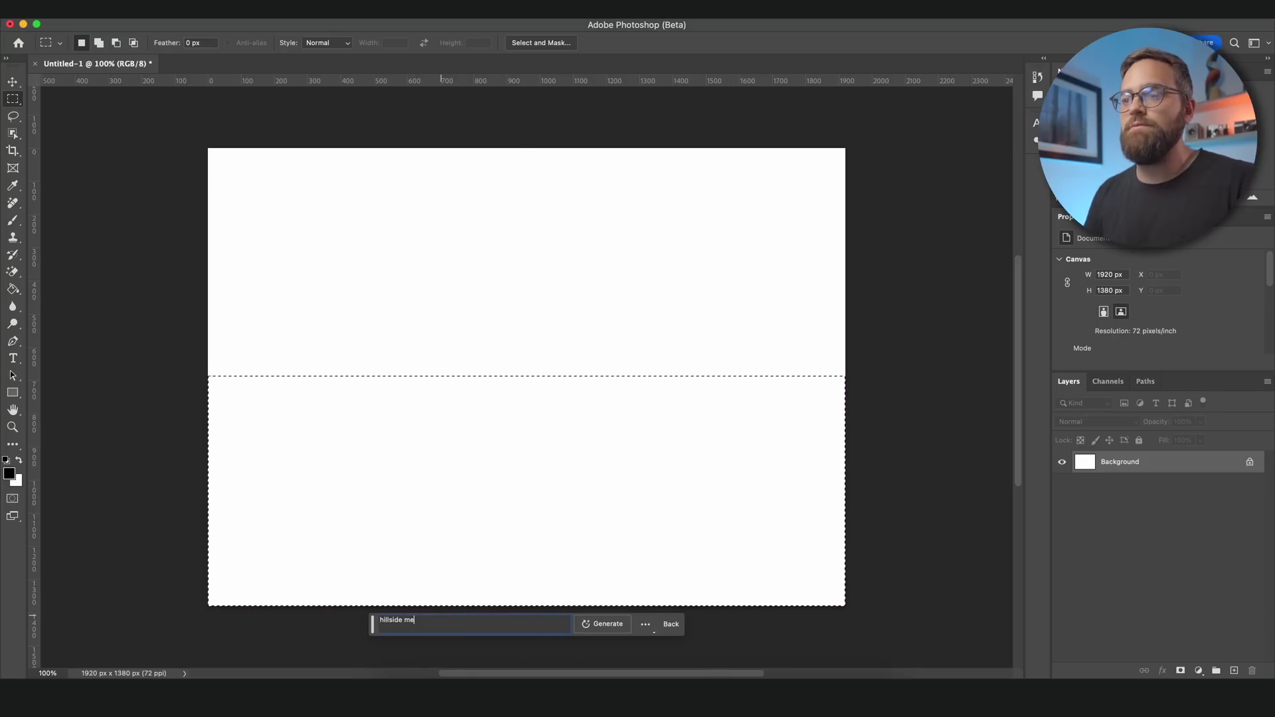
{"action": "type", "text": "adow"}
{"action": "left_click", "coordinate": [604, 627]}
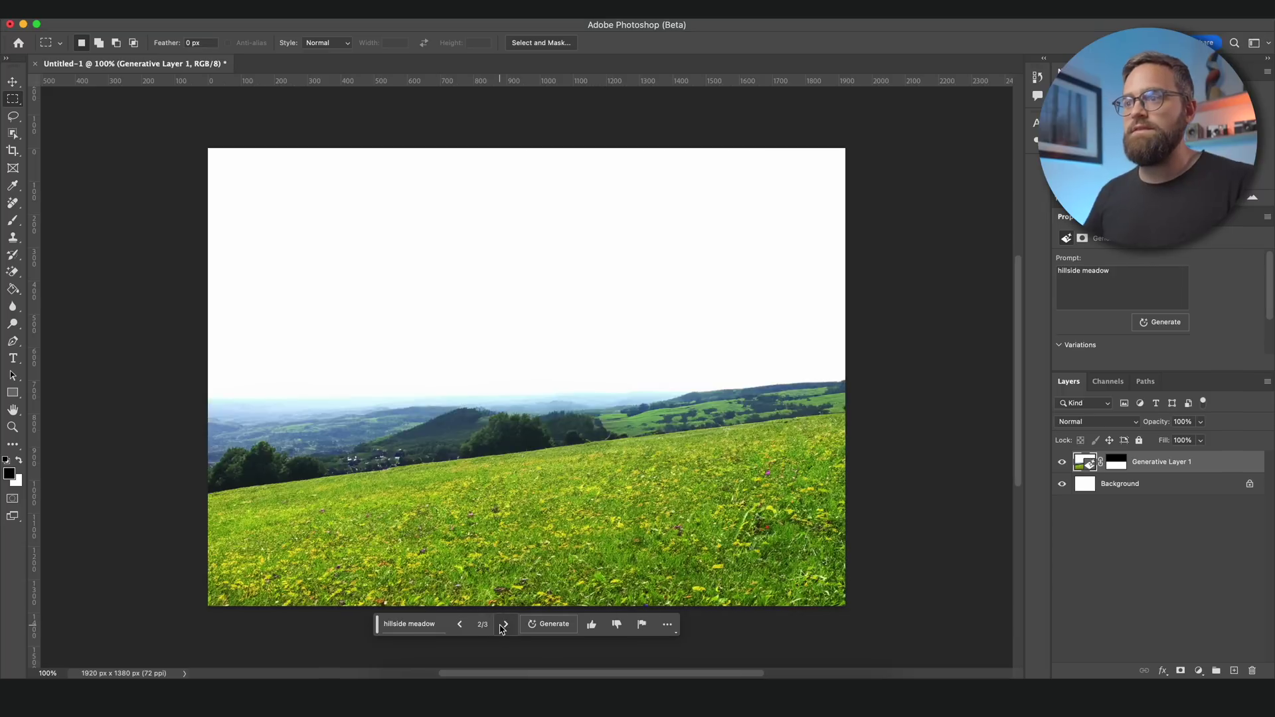
{"action": "left_click", "coordinate": [504, 625]}
{"action": "left_click", "coordinate": [503, 627]}
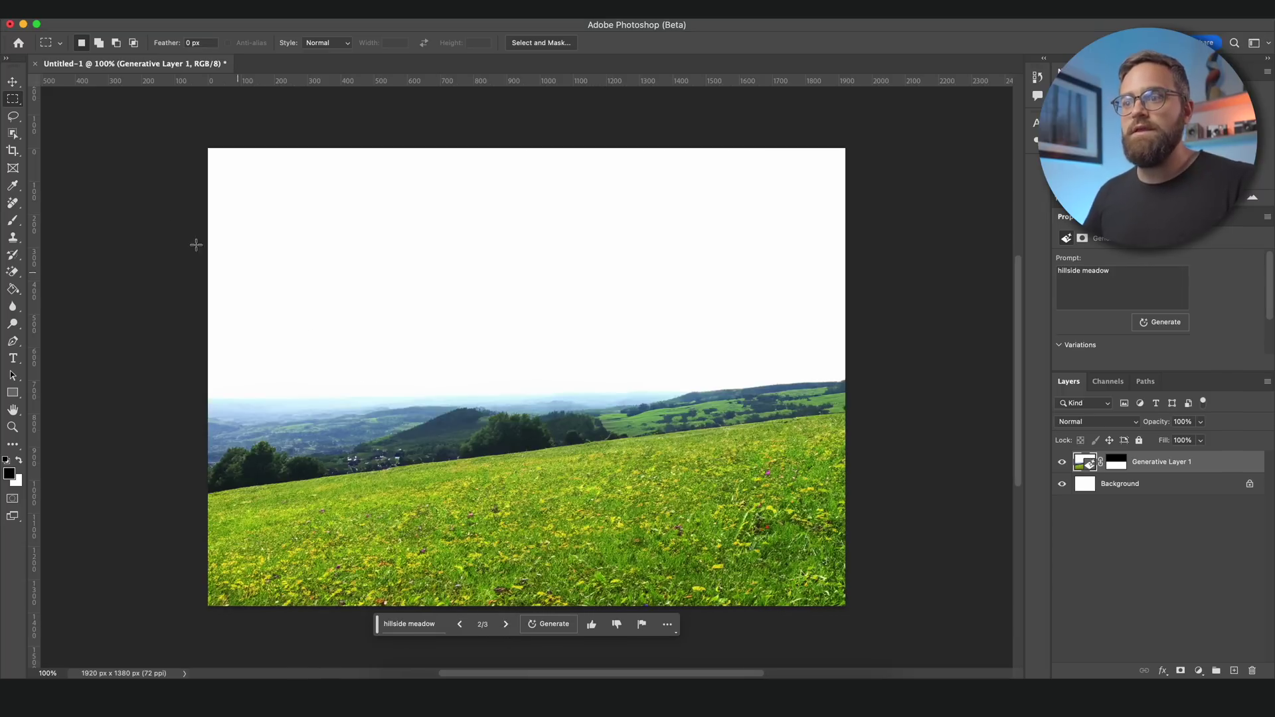
Select the empty upper area and generate mountains, returning to the first variation.
{"action": "left_click_drag", "start_coordinate": [119, 131], "coordinate": [933, 417]}
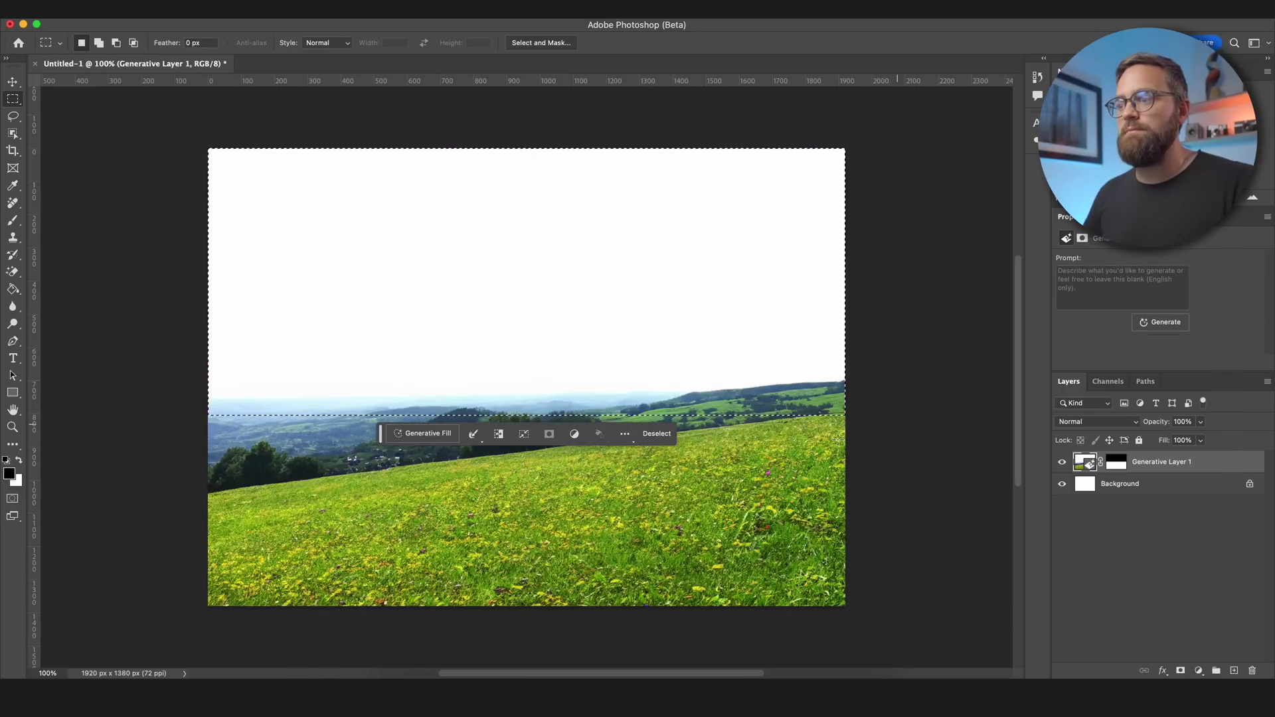
{"action": "left_click", "coordinate": [427, 436]}
{"action": "type", "text": "mountains"}
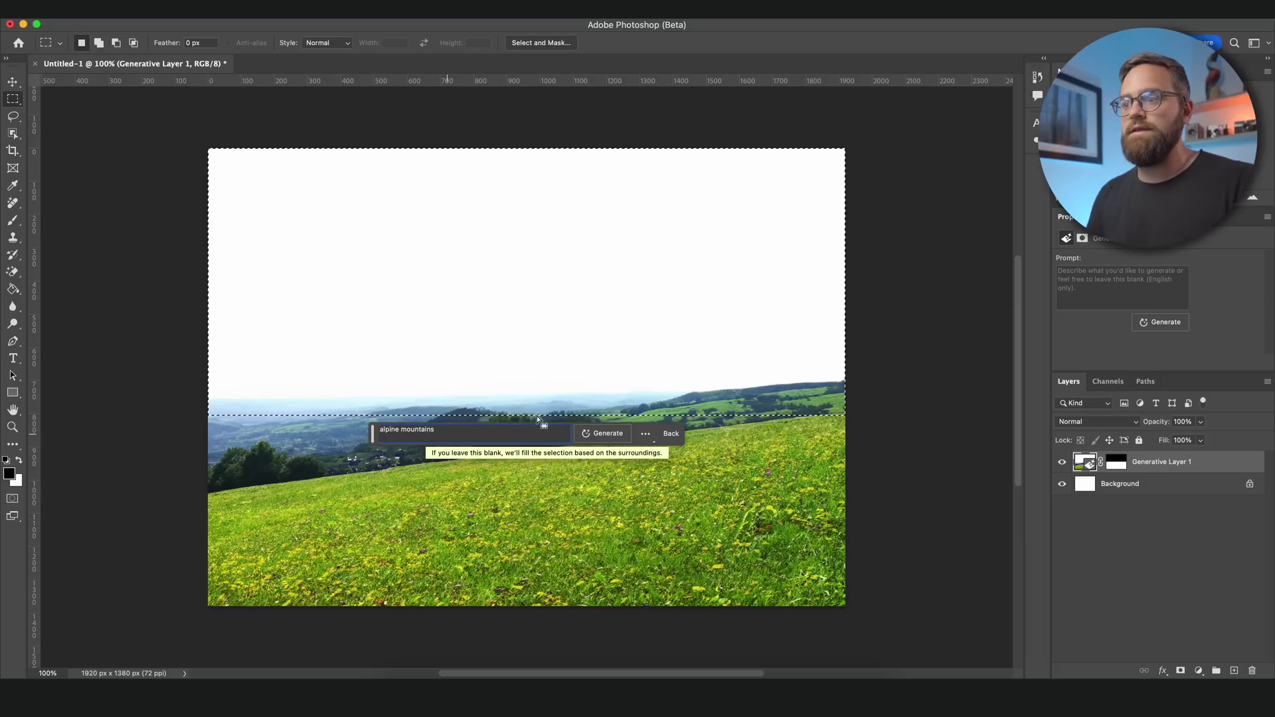
{"action": "left_click", "coordinate": [602, 433]}
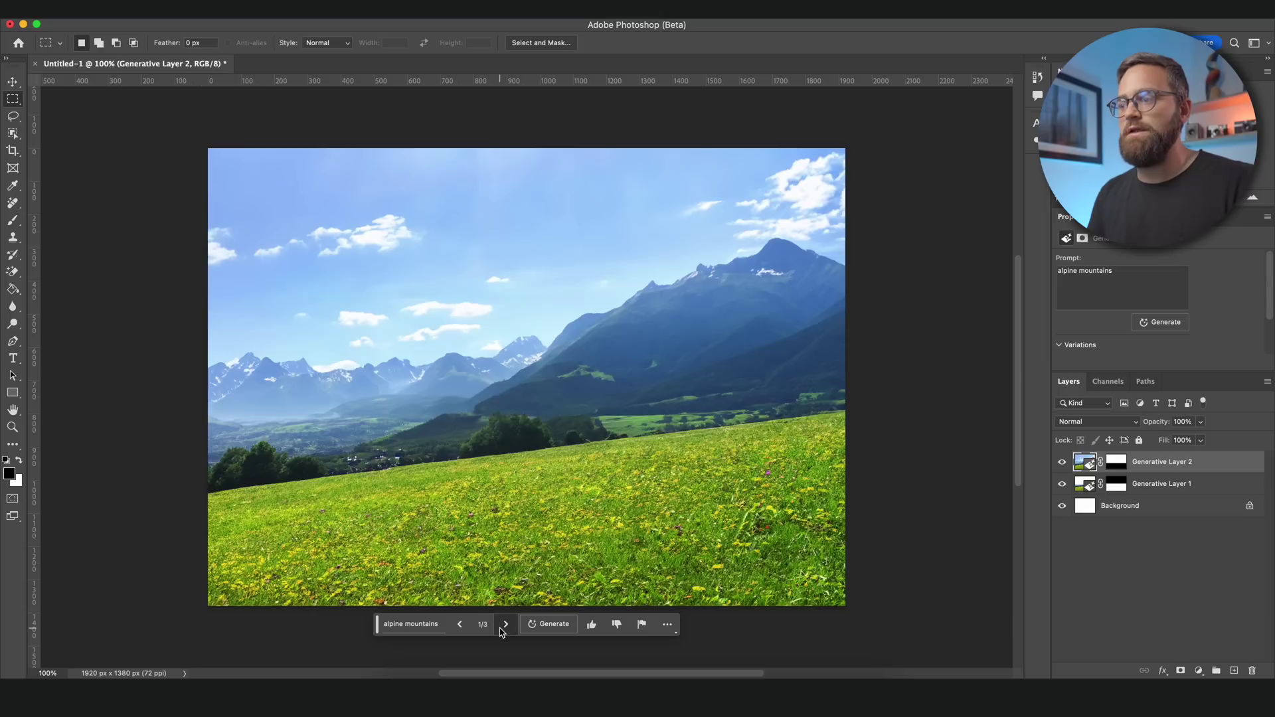
{"action": "left_click", "coordinate": [506, 625]}
{"action": "left_click", "coordinate": [506, 624]}
{"action": "left_click", "coordinate": [505, 624]}
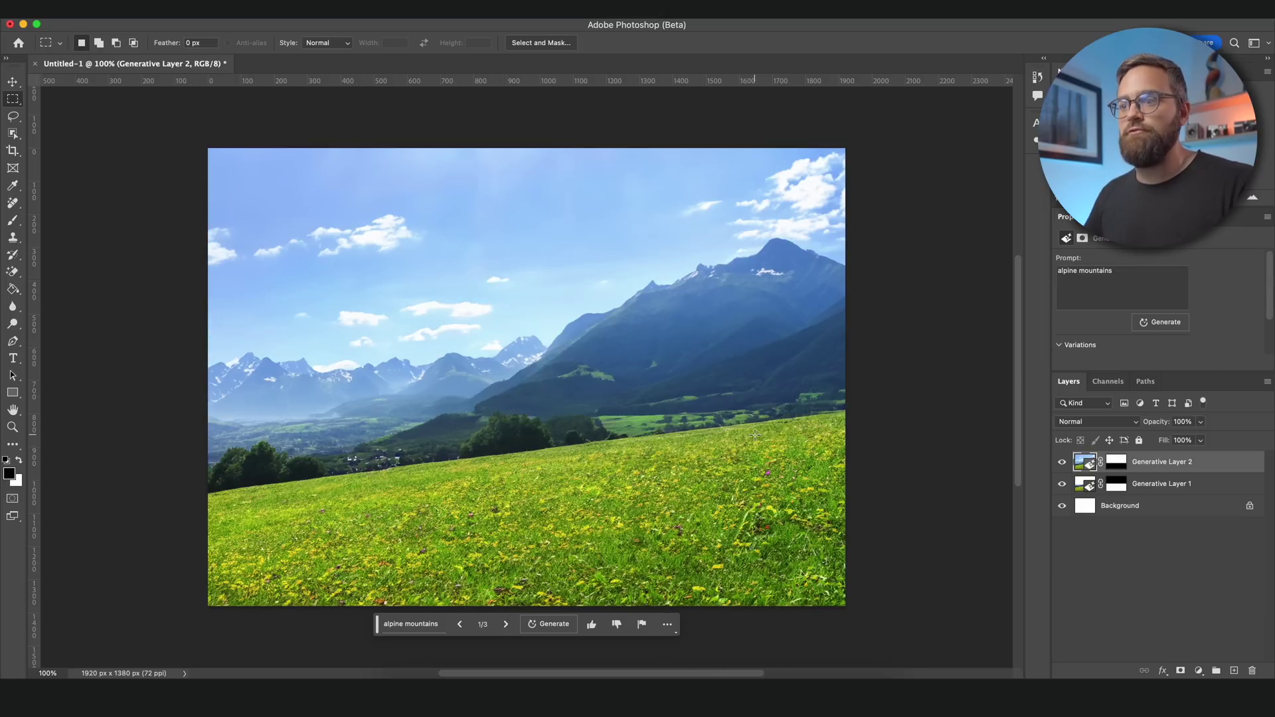
Lasso a tall area on the meadow and generate a 'windmill' there, browsing variations.
{"action": "key", "text": "l"}
{"action": "mouse_move", "coordinate": [639, 459]}
{"action": "left_mouse_down"}
{"action": "mouse_move", "coordinate": [719, 476]}
{"action": "mouse_move", "coordinate": [749, 396]}
{"action": "mouse_move", "coordinate": [728, 334]}
{"action": "left_mouse_up"}
{"action": "left_click_drag", "start_coordinate": [682, 276], "coordinate": [646, 309]}
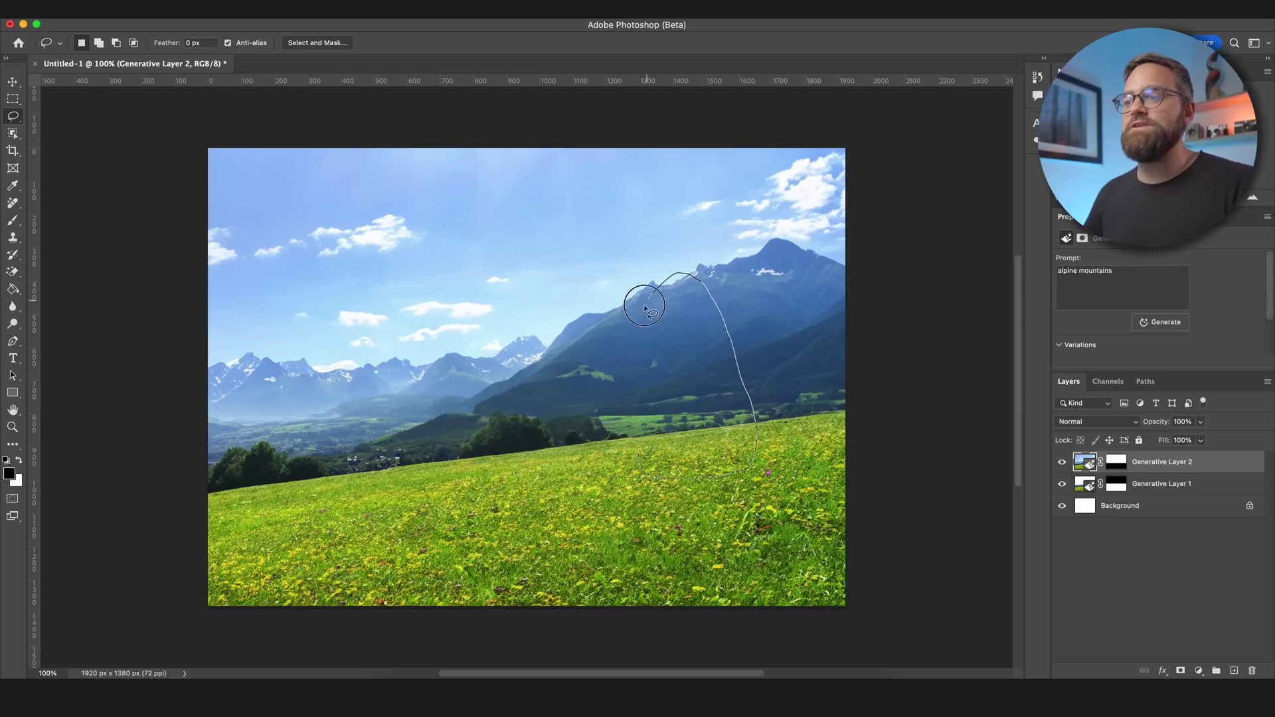
{"action": "left_click_drag", "start_coordinate": [630, 403], "coordinate": [639, 473]}
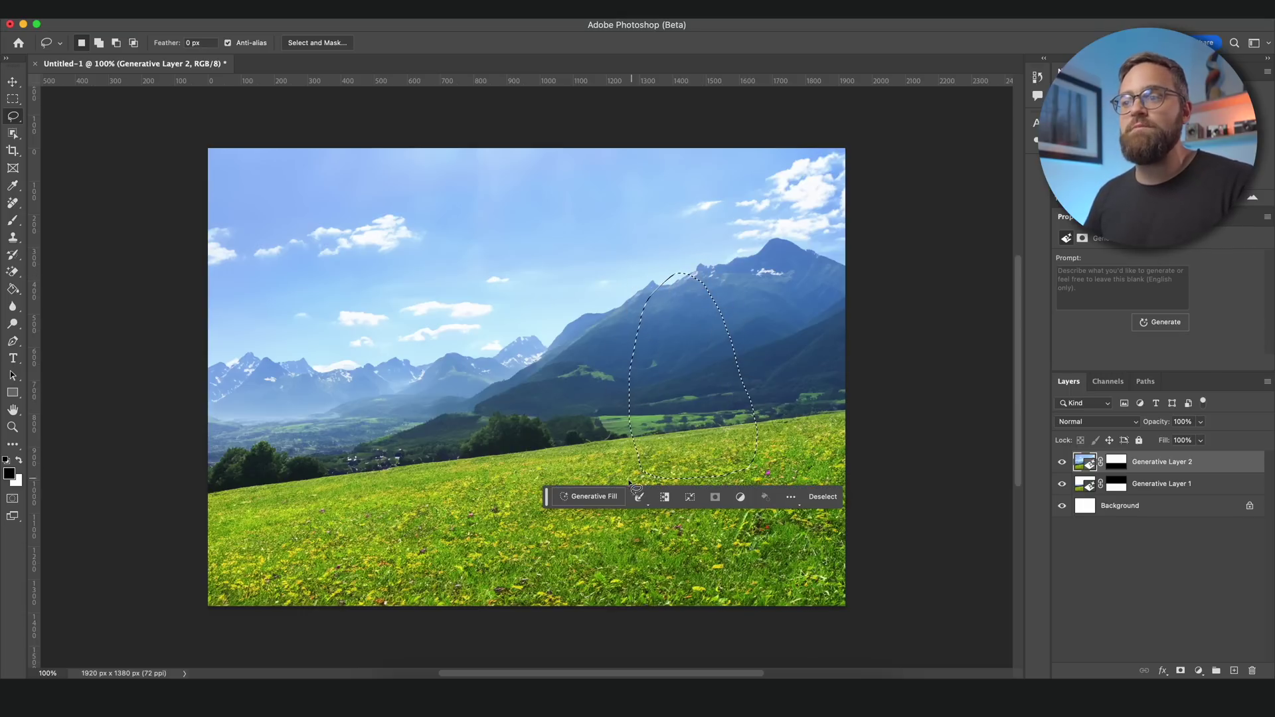
{"action": "left_click", "coordinate": [587, 496]}
{"action": "type", "text": "windmill"}
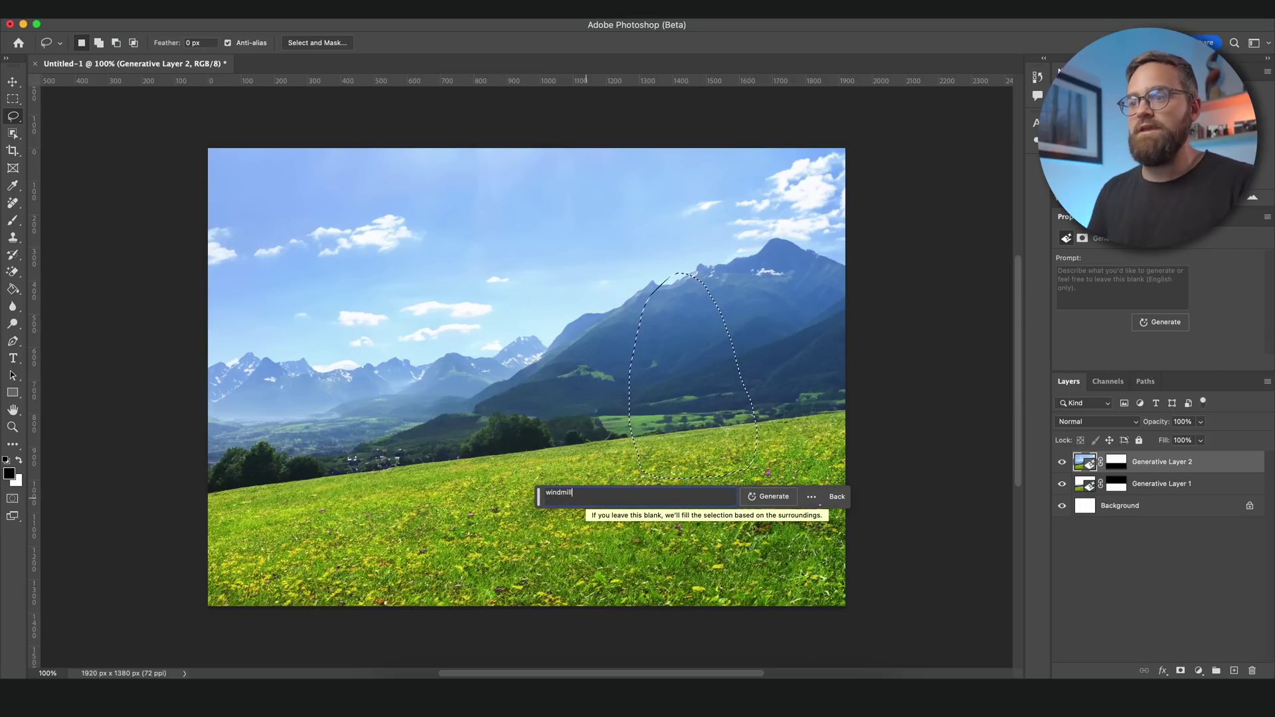
{"action": "left_click", "coordinate": [764, 497]}
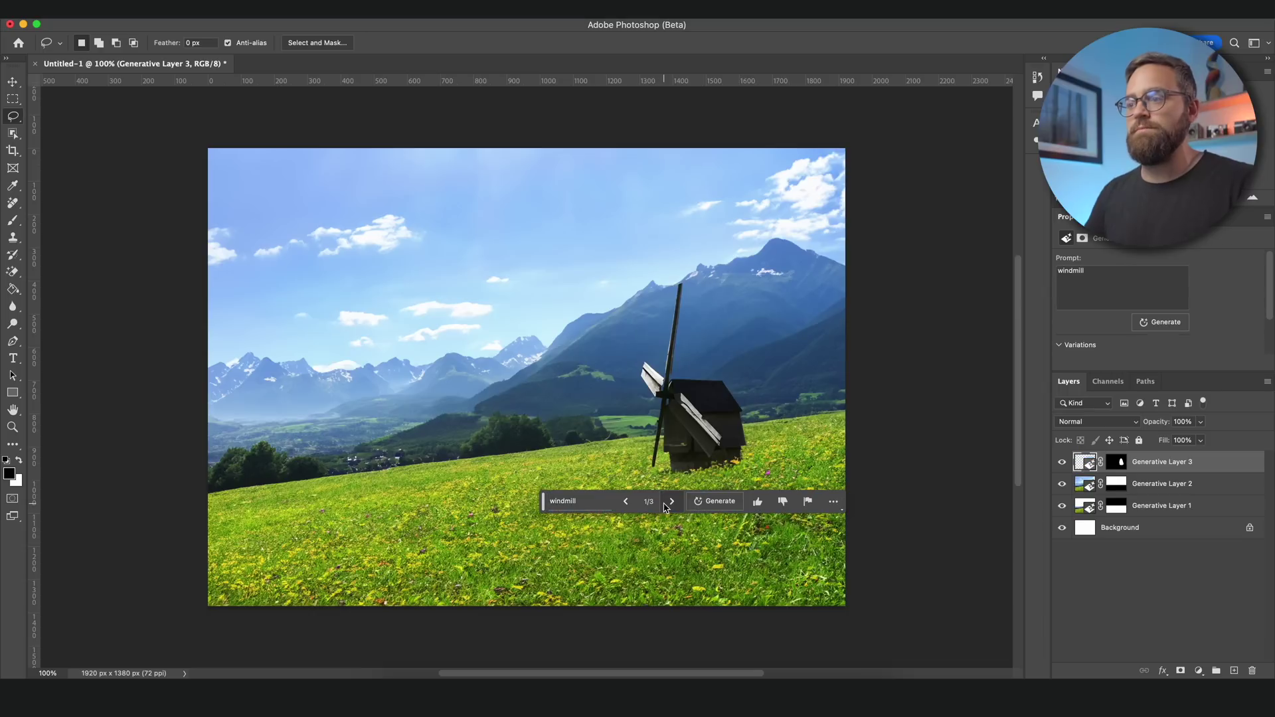
{"action": "left_click", "coordinate": [672, 501]}
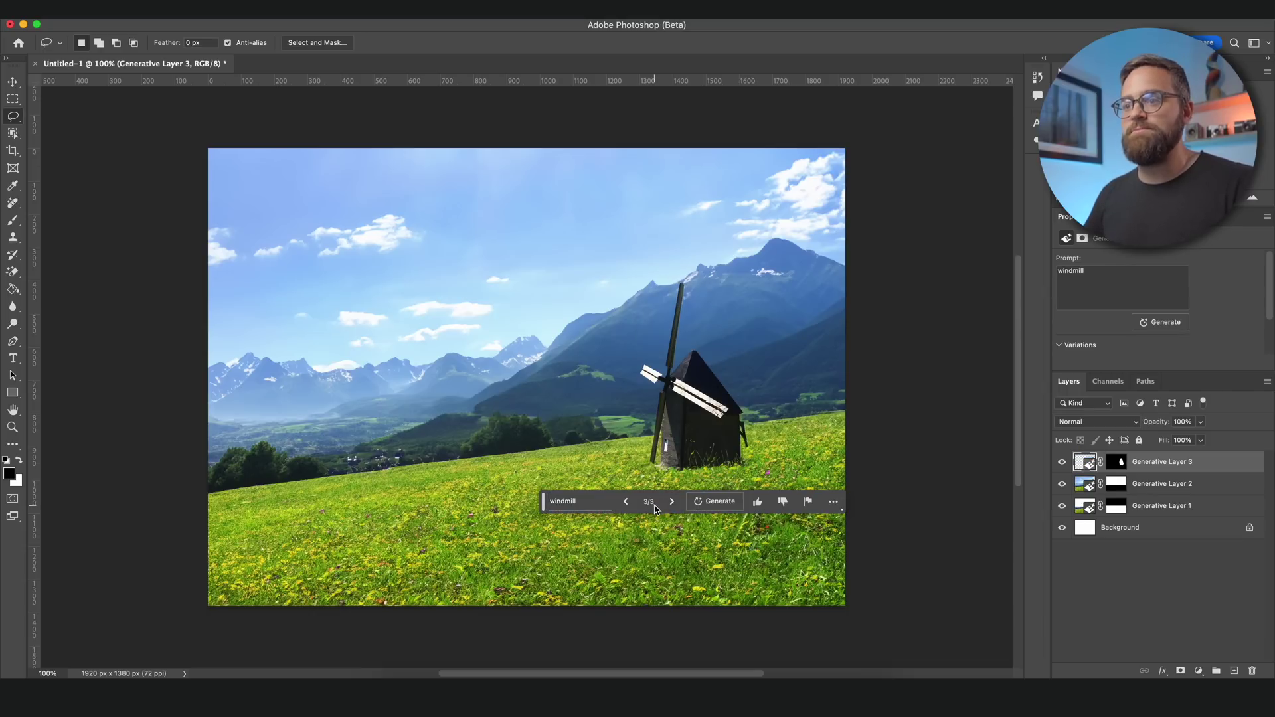
Outline a path across the meadow, generate a 'stream of water', pick the turquoise variation, and deselect.
{"action": "mouse_move", "coordinate": [581, 442]}
{"action": "left_mouse_down"}
{"action": "mouse_move", "coordinate": [221, 586]}
{"action": "mouse_move", "coordinate": [258, 629]}
{"action": "mouse_move", "coordinate": [458, 671]}
{"action": "mouse_move", "coordinate": [545, 632]}
{"action": "mouse_move", "coordinate": [590, 532]}
{"action": "mouse_move", "coordinate": [657, 442]}
{"action": "mouse_move", "coordinate": [579, 442]}
{"action": "left_mouse_up"}
{"action": "left_click", "coordinate": [329, 624]}
{"action": "type", "text": "stream"}
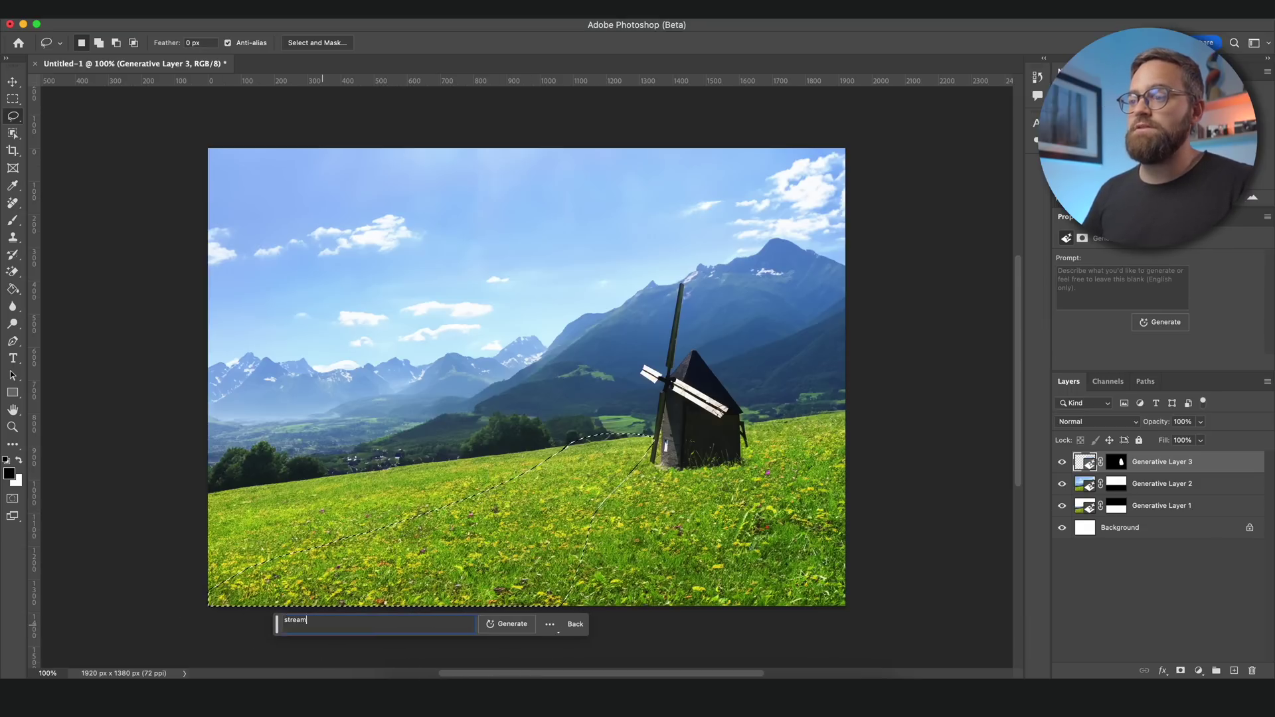
{"action": "type", "text": " of water"}
{"action": "left_click", "coordinate": [507, 625]}
{"action": "left_click", "coordinate": [412, 626]}
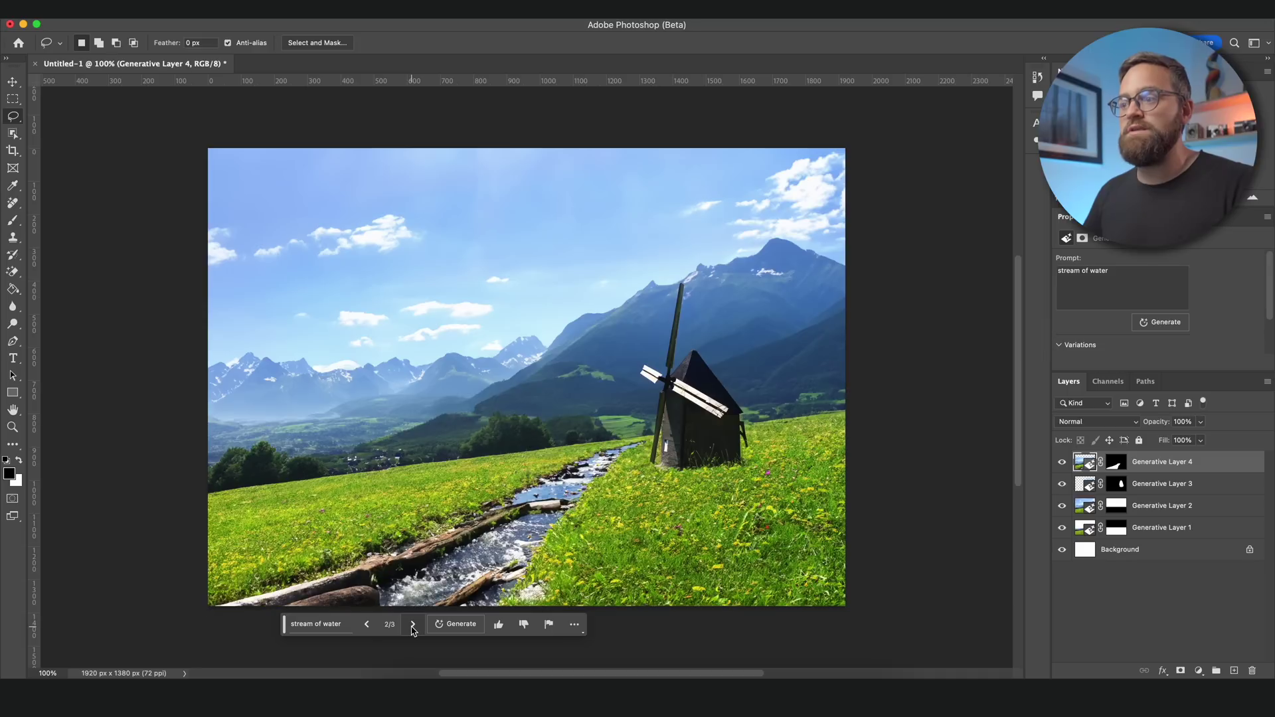
{"action": "left_click", "coordinate": [413, 626]}
{"action": "left_click", "coordinate": [275, 497]}
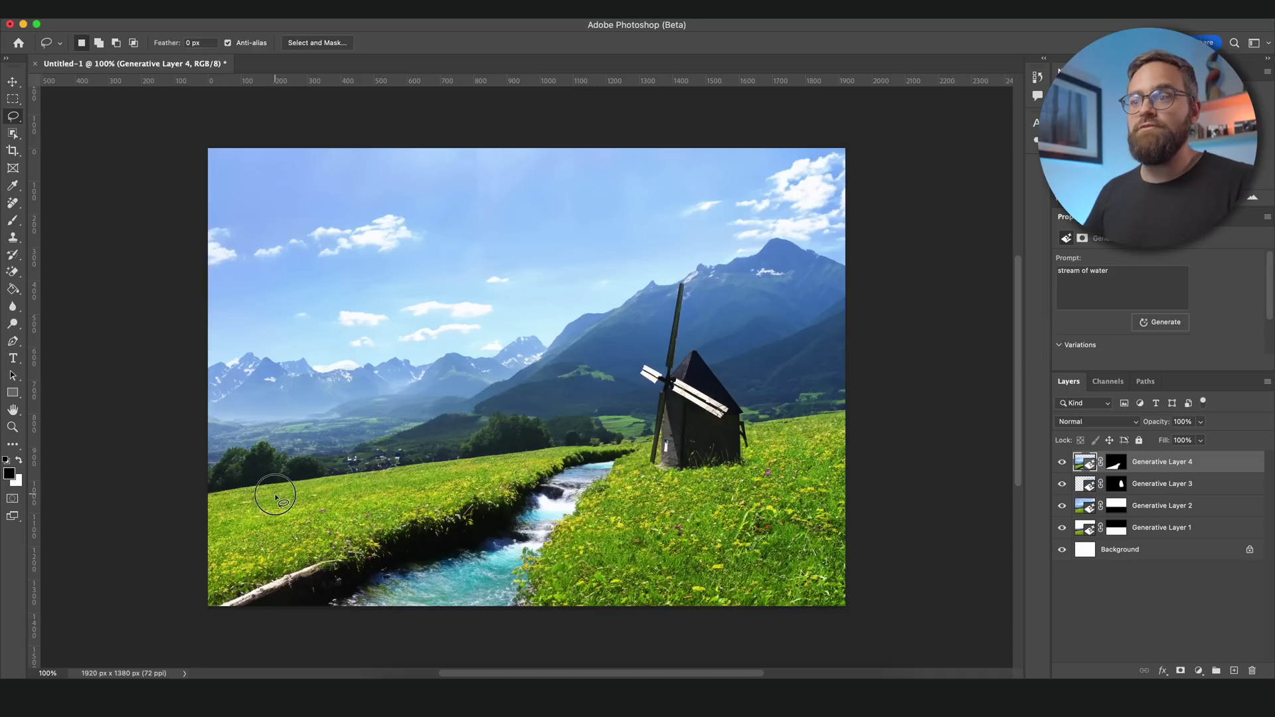
Lasso an area on the left meadow, generate a 'cow', and settle on variation 2/3.
{"action": "mouse_move", "coordinate": [289, 499]}
{"action": "left_mouse_down"}
{"action": "mouse_move", "coordinate": [334, 495]}
{"action": "mouse_move", "coordinate": [359, 524]}
{"action": "mouse_move", "coordinate": [361, 486]}
{"action": "mouse_move", "coordinate": [401, 457]}
{"action": "mouse_move", "coordinate": [394, 442]}
{"action": "mouse_move", "coordinate": [273, 457]}
{"action": "mouse_move", "coordinate": [260, 488]}
{"action": "mouse_move", "coordinate": [282, 505]}
{"action": "left_mouse_up"}
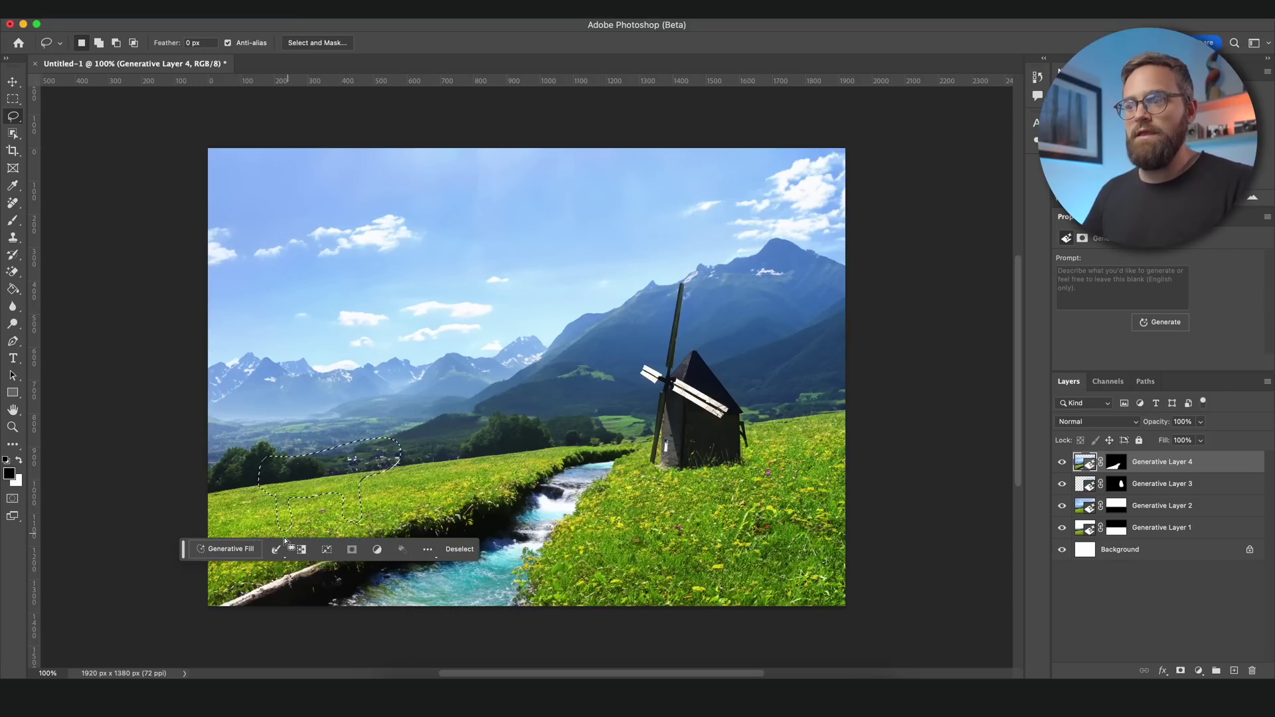
{"action": "left_click", "coordinate": [222, 547]}
{"action": "type", "text": "cow"}
{"action": "key", "text": "Return"}
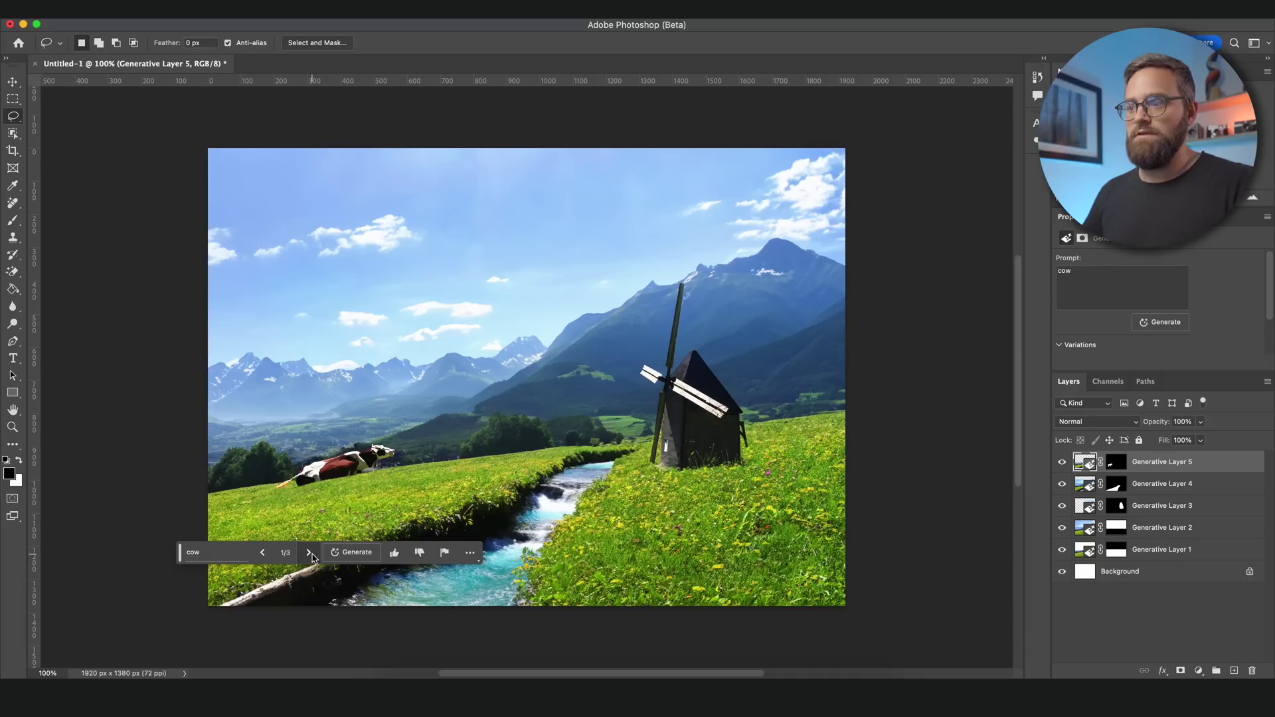
{"action": "left_click", "coordinate": [311, 552]}
{"action": "left_click", "coordinate": [310, 552]}
{"action": "left_click", "coordinate": [309, 553]}
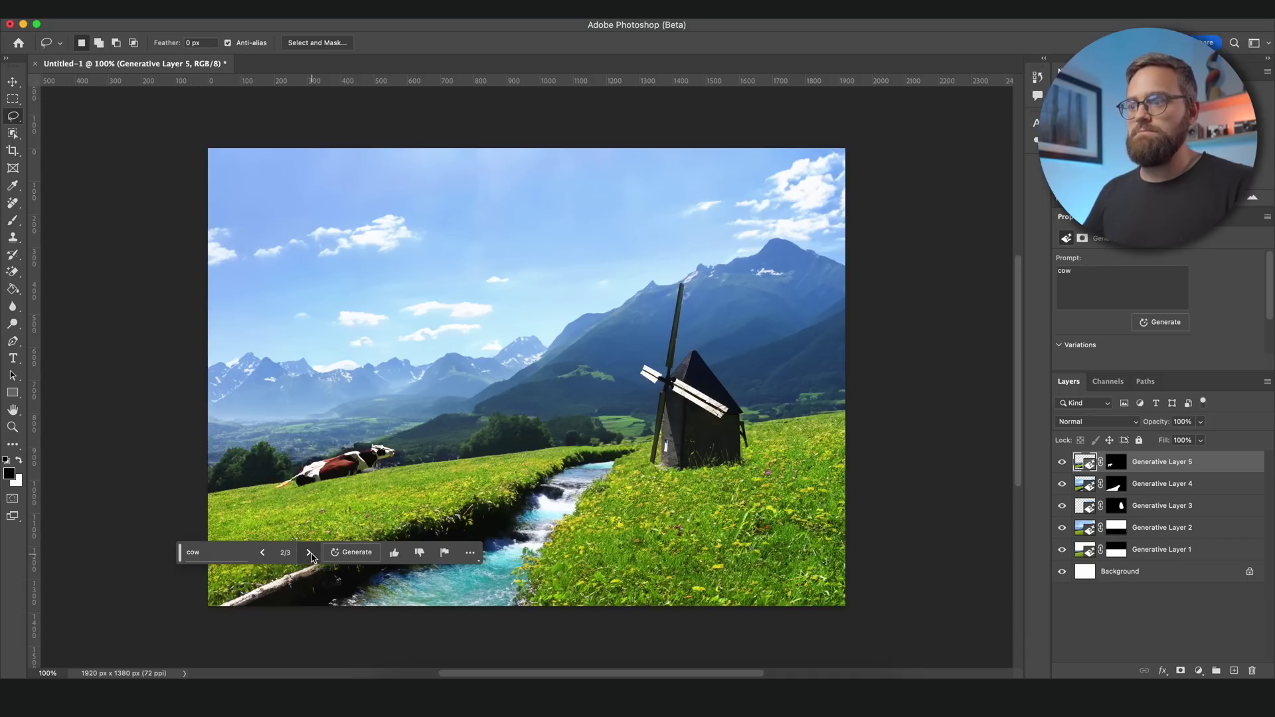